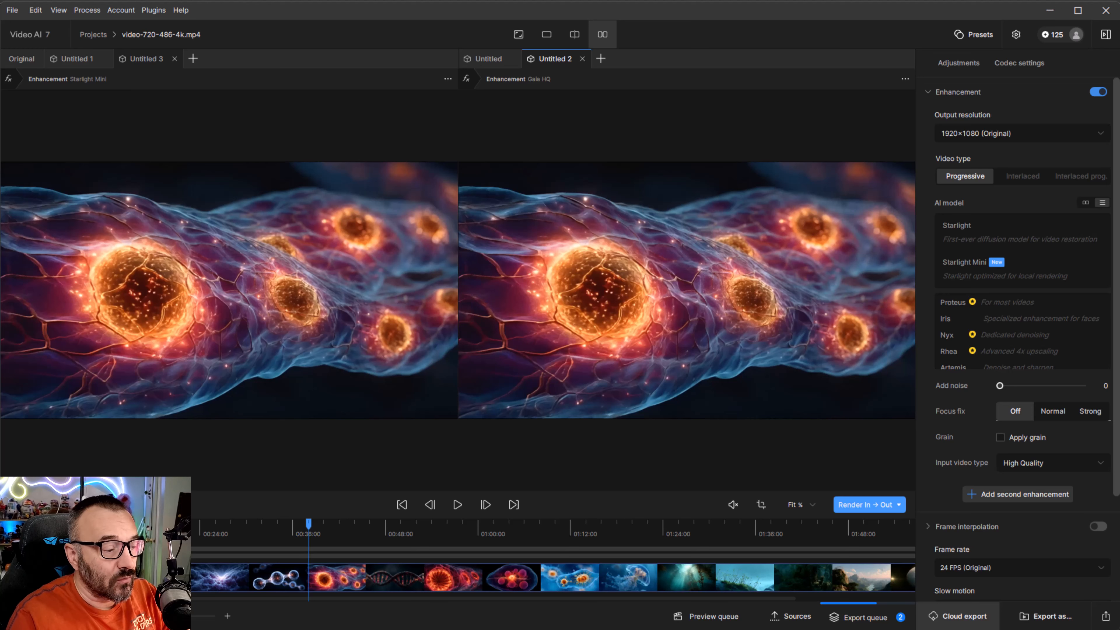
# - Turn the Enhancement section off and back on to reset its model settings
pyautogui.moveTo(308, 525)
pyautogui.mouseDown()
pyautogui.moveTo(260, 531)
pyautogui.moveTo(292, 532)
pyautogui.mouseUp()
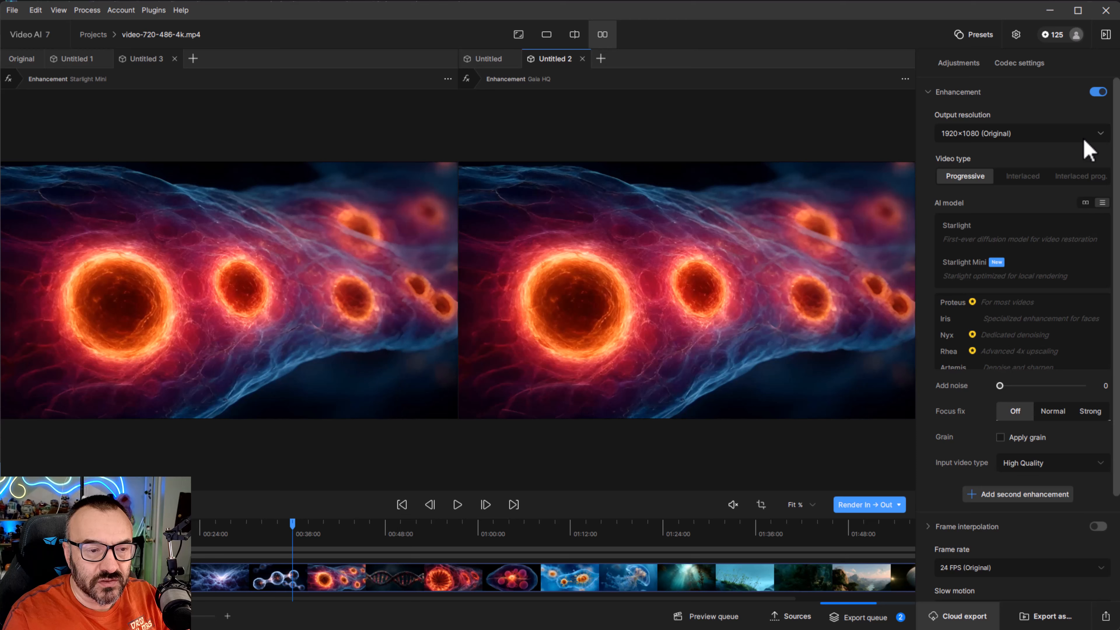
pyautogui.click(1097, 92)
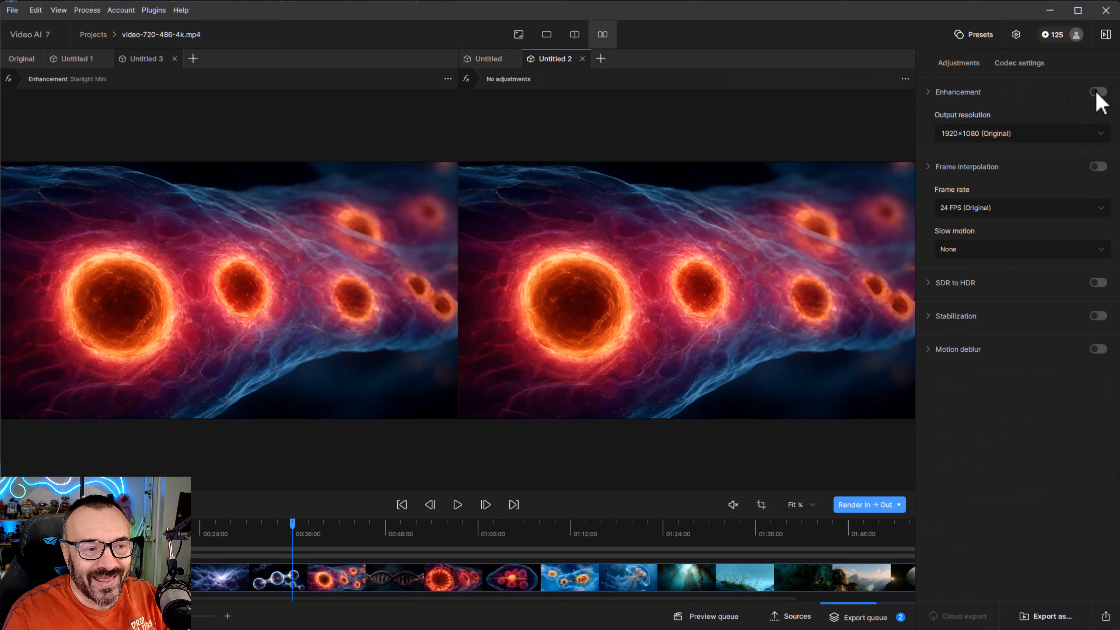
pyautogui.click(1097, 92)
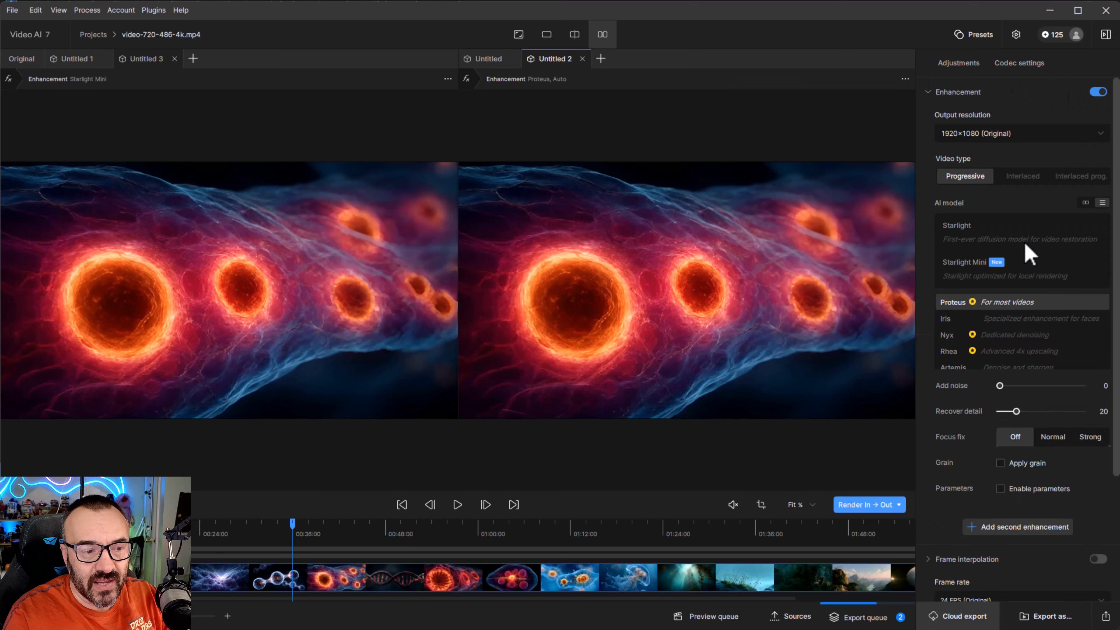
# - Switch the AI model to Iris and review its input condition options
pyautogui.moveTo(946, 206)
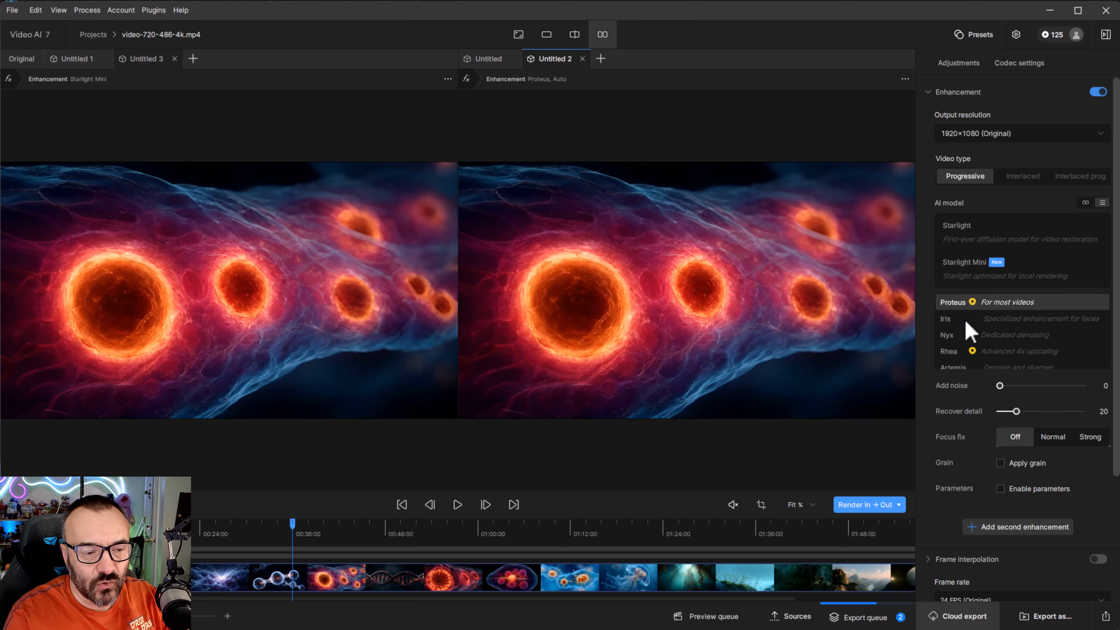
pyautogui.scroll(-1, 966, 340)
pyautogui.scroll(1, 968, 343)
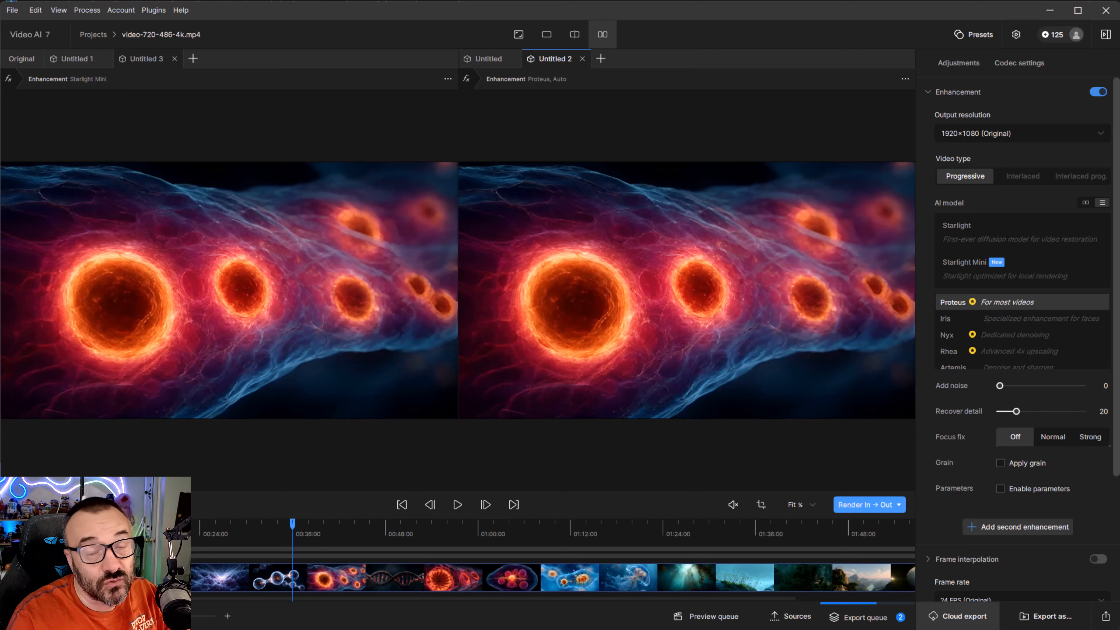
pyautogui.click(1015, 321)
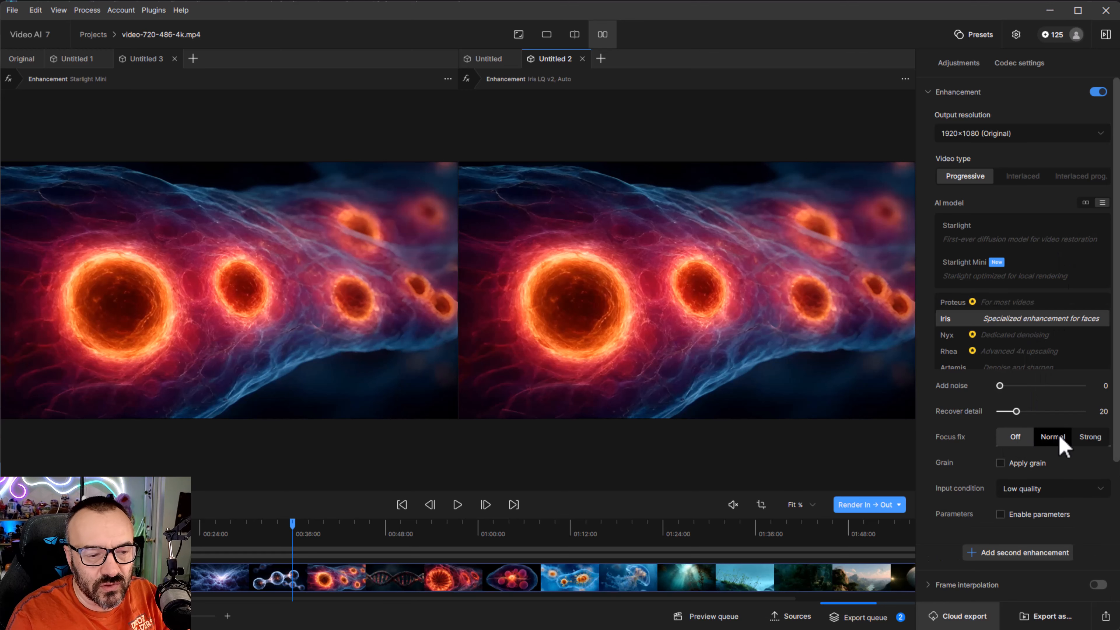
pyautogui.click(1039, 491)
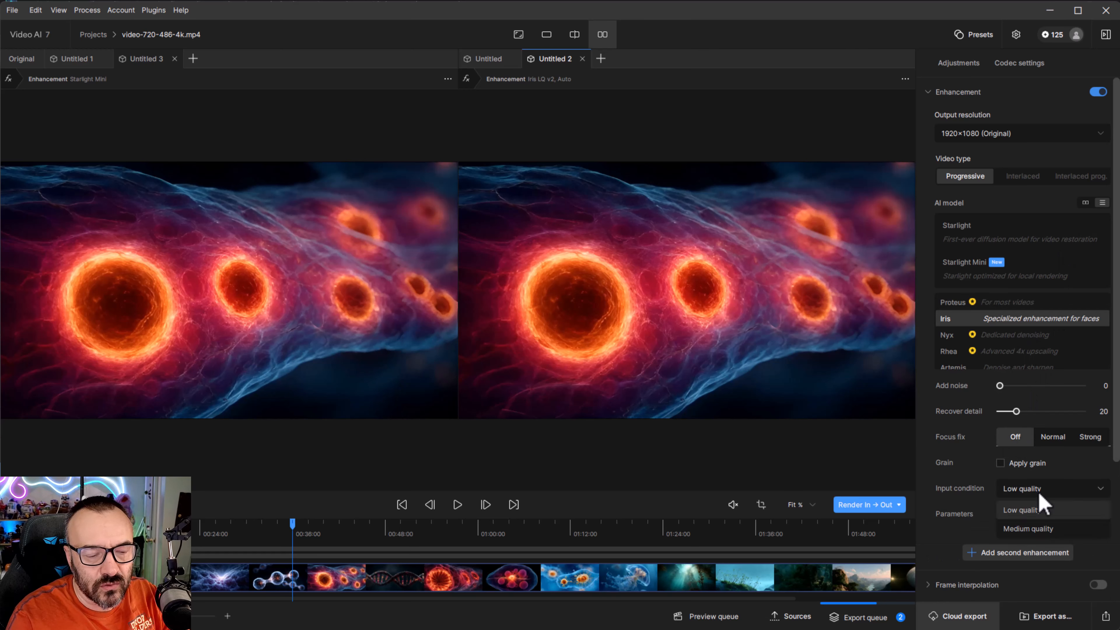
pyautogui.click(1096, 462)
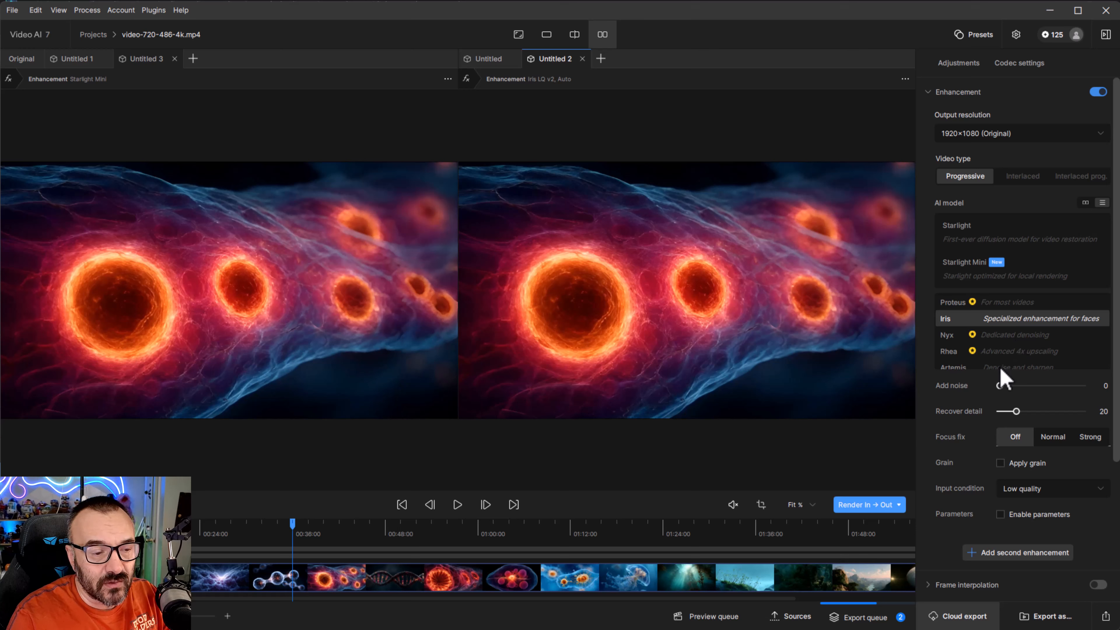
# - Try the Rhea model, then select Artemis and review its input condition options
pyautogui.click(1017, 355)
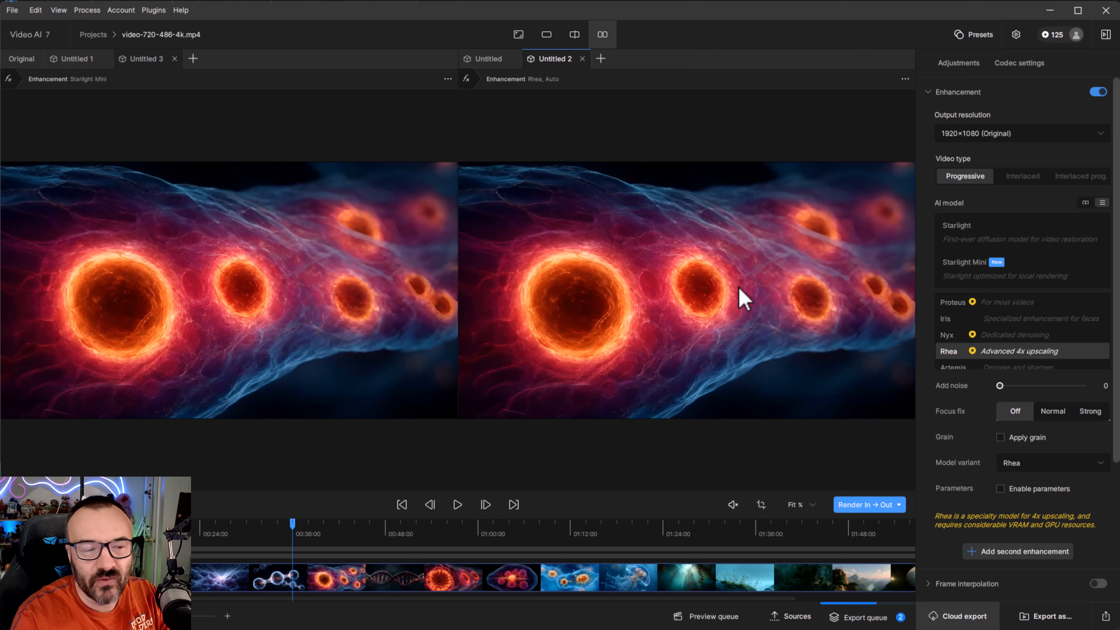
pyautogui.scroll(-2, 1001, 342)
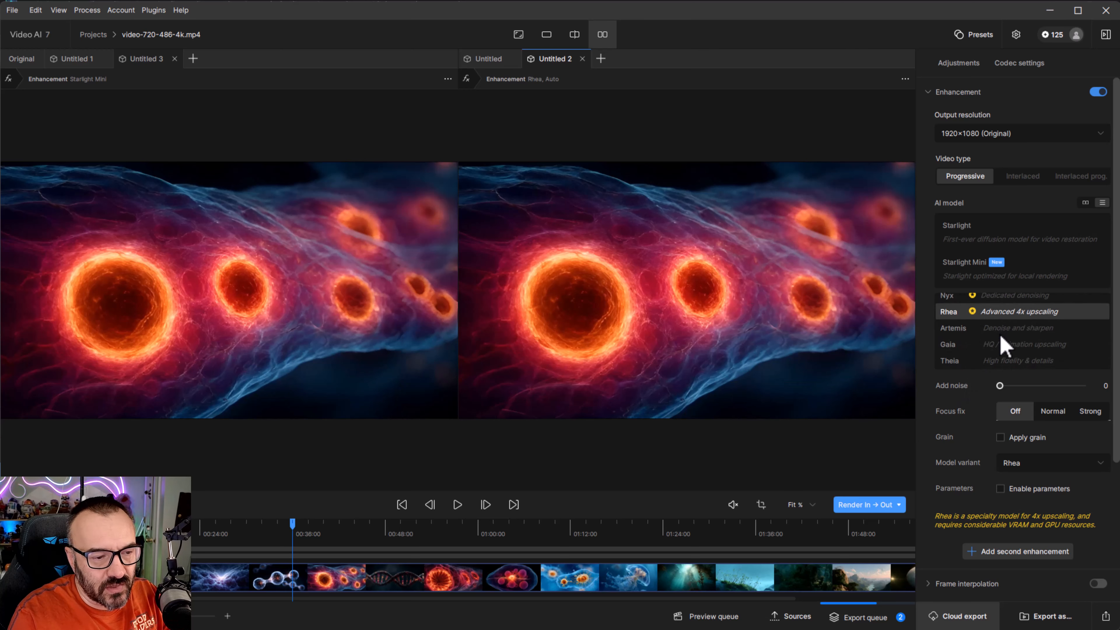
pyautogui.click(981, 329)
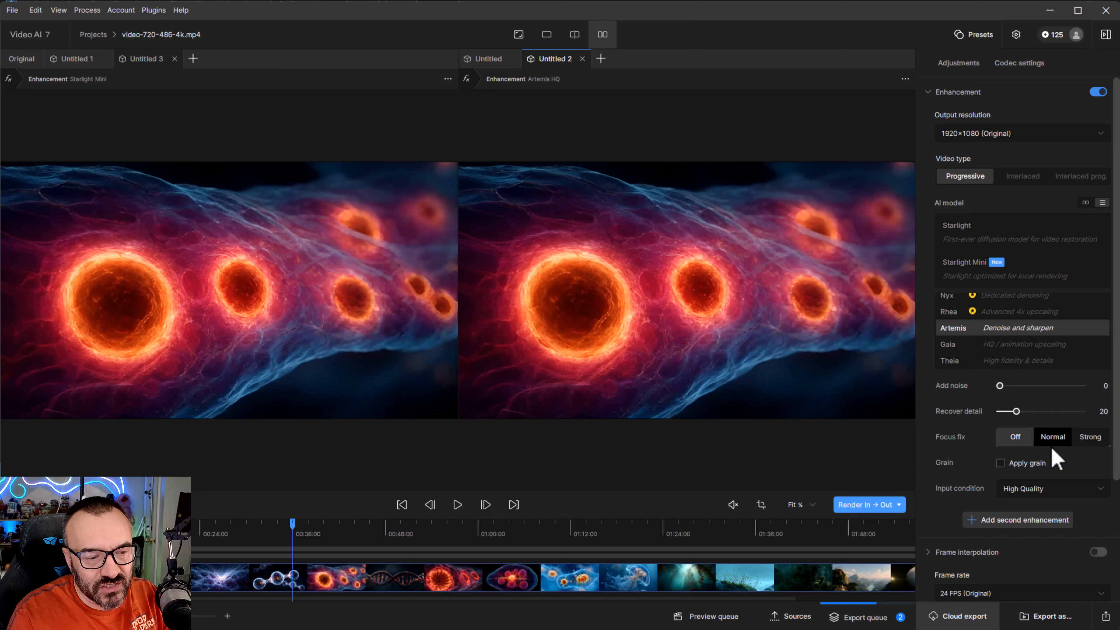
pyautogui.click(1079, 488)
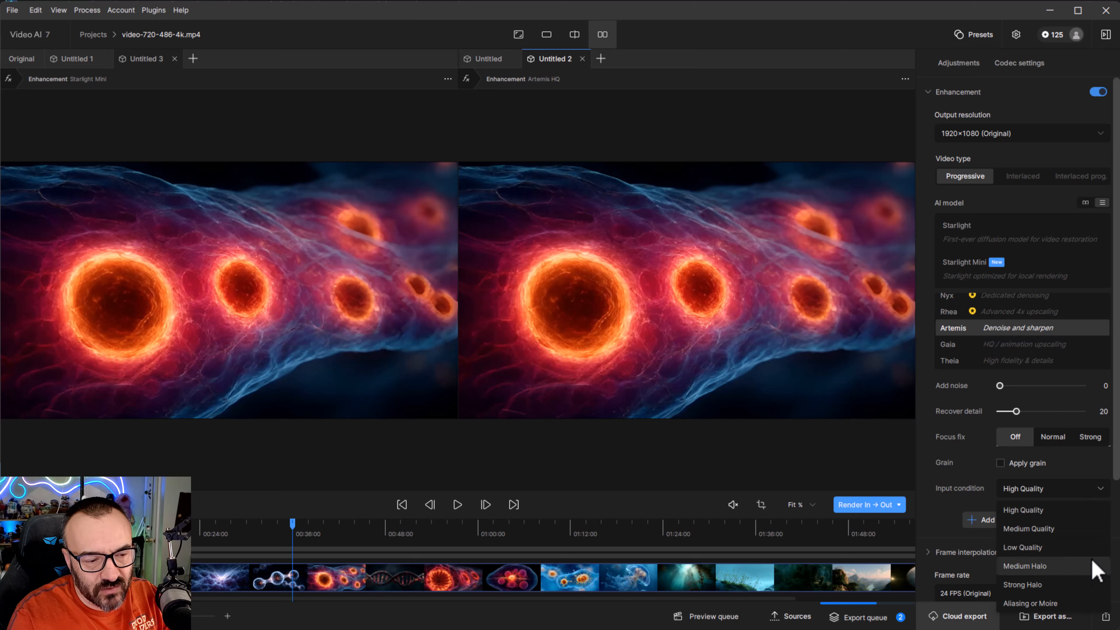
pyautogui.click(959, 439)
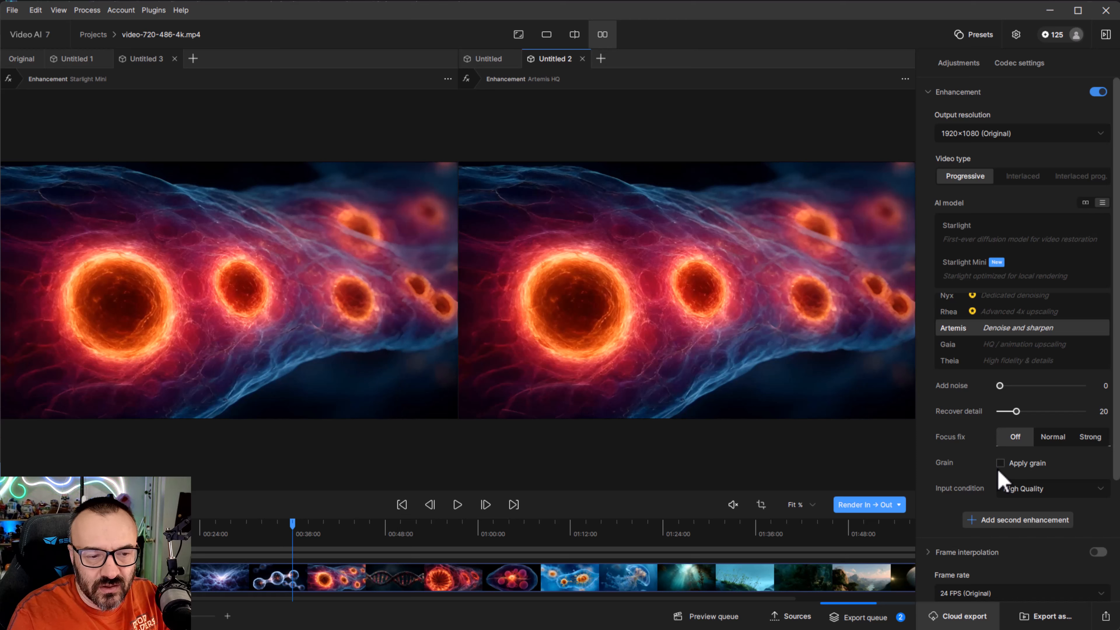
# - Select Gaia and then Theia as the AI model, scrolling through the model list
pyautogui.click(1010, 351)
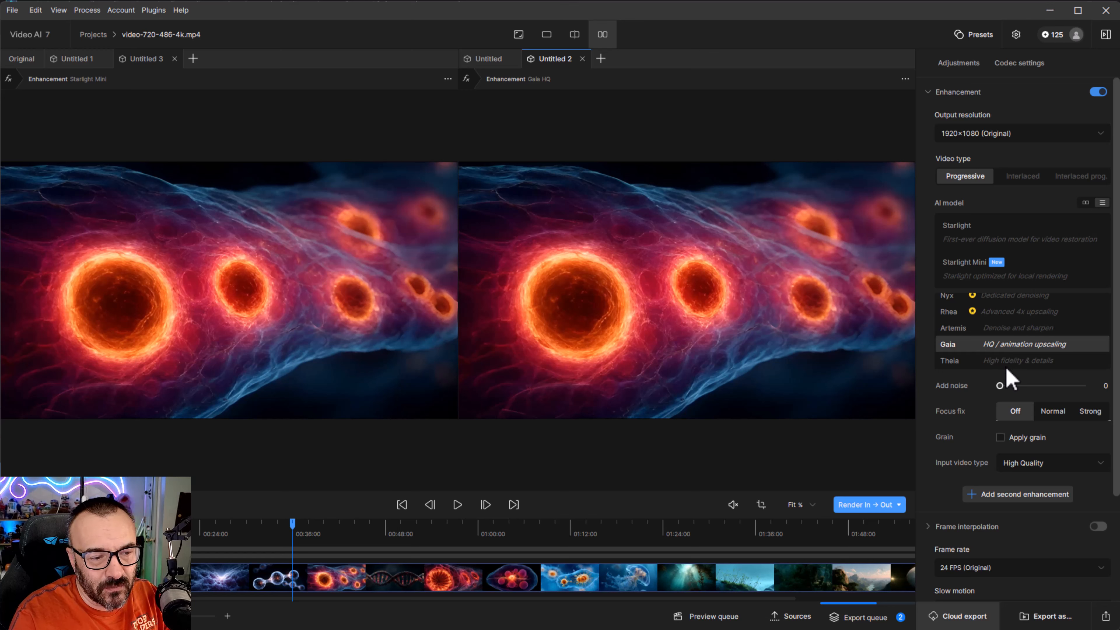
pyautogui.click(1008, 365)
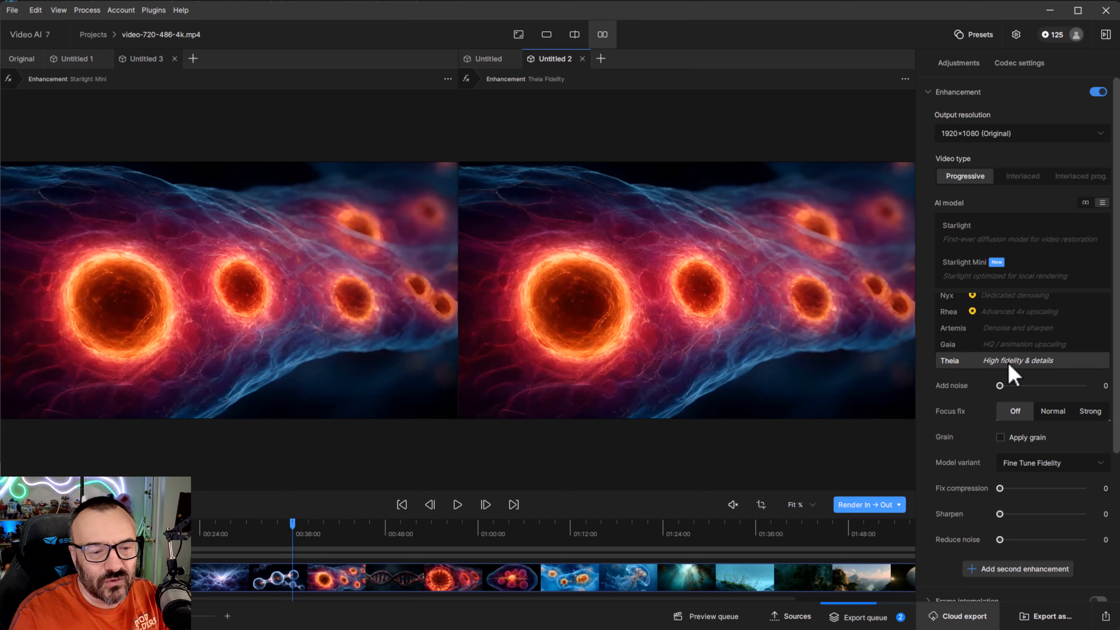
pyautogui.scroll(2, 1048, 344)
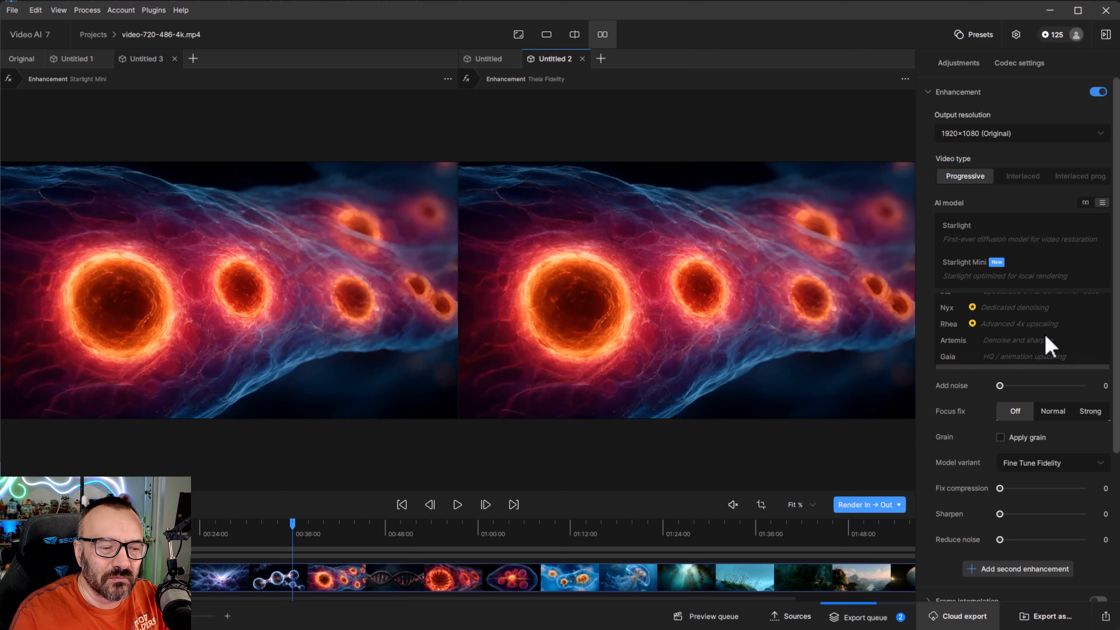
pyautogui.scroll(-2, 1051, 347)
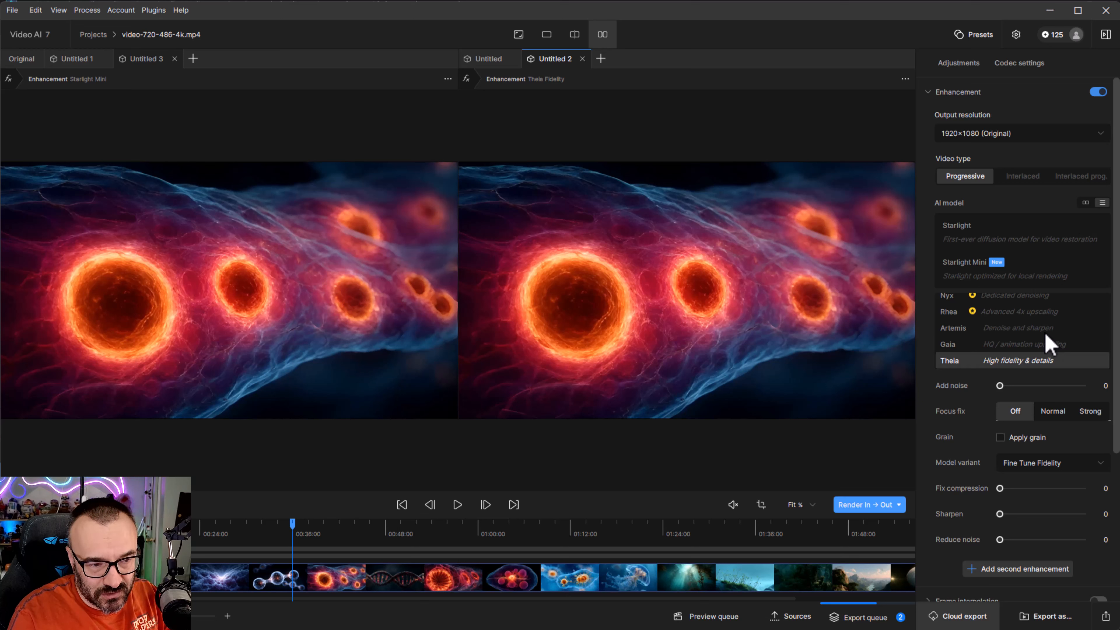
pyautogui.scroll(2, 1045, 333)
pyautogui.scroll(-2, 1039, 311)
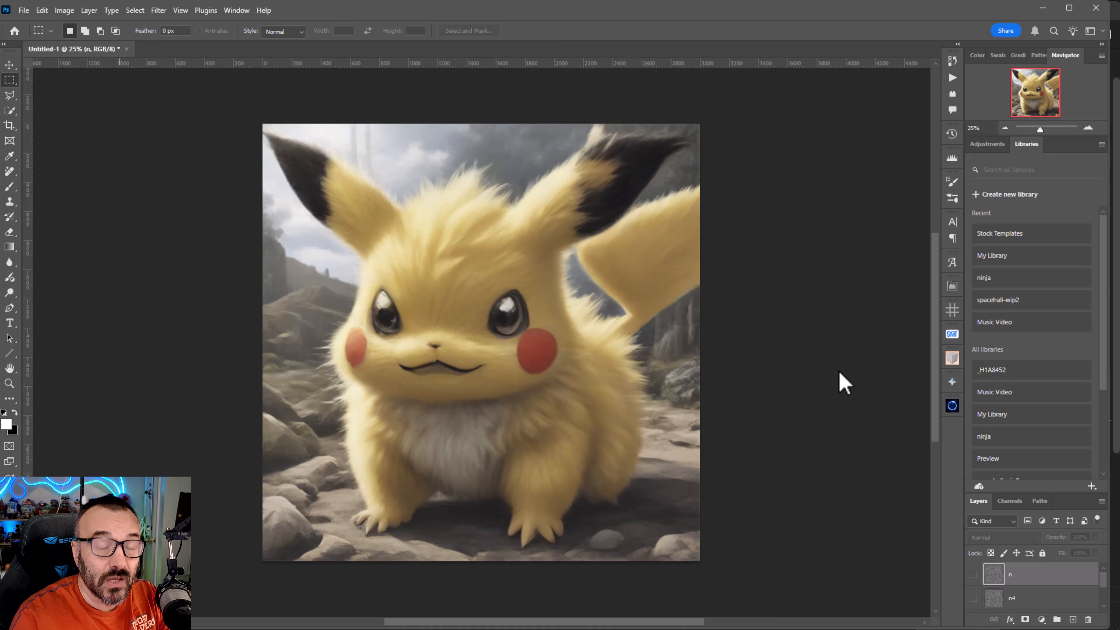
# - In Photoshop, toggle the noise layers' visibility to compare the image with and without grain
pyautogui.click(973, 574)
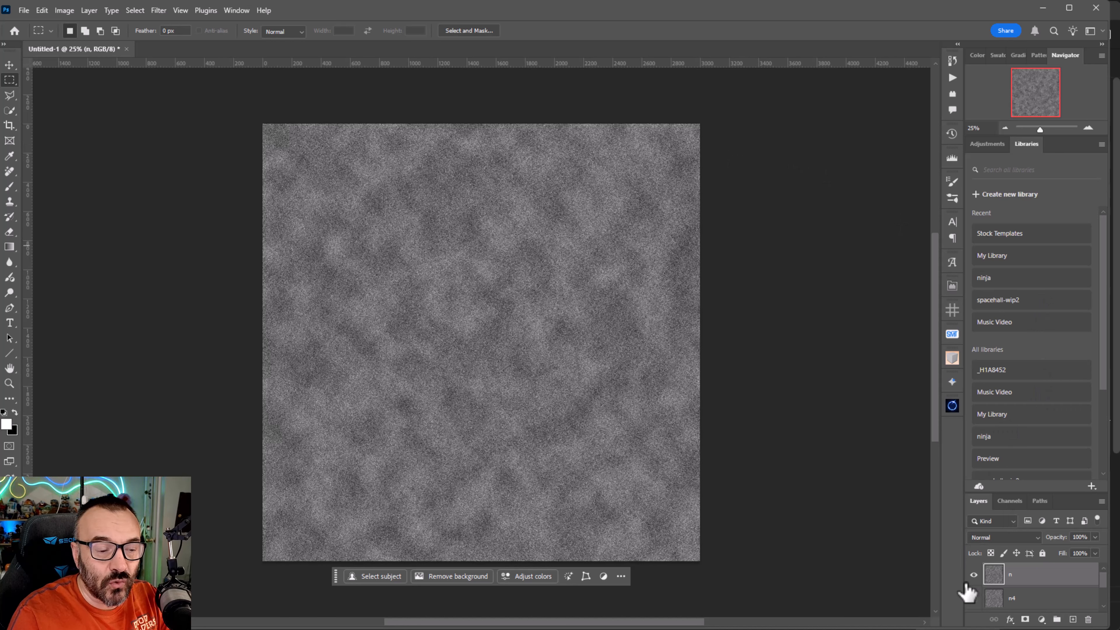
pyautogui.click(973, 575)
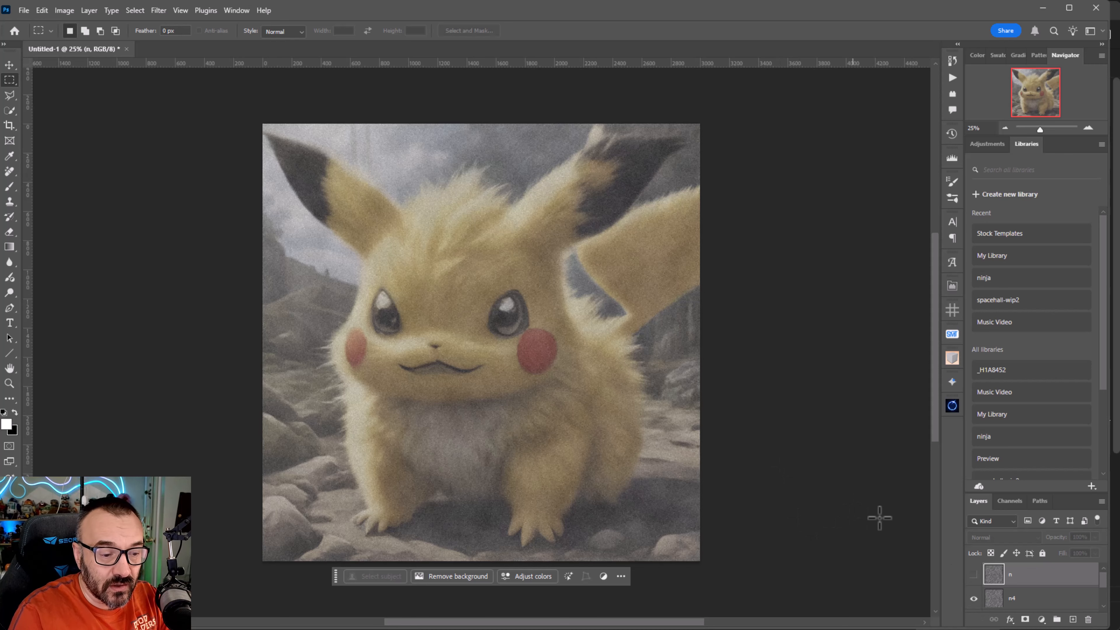
pyautogui.scroll(-1, 1039, 607)
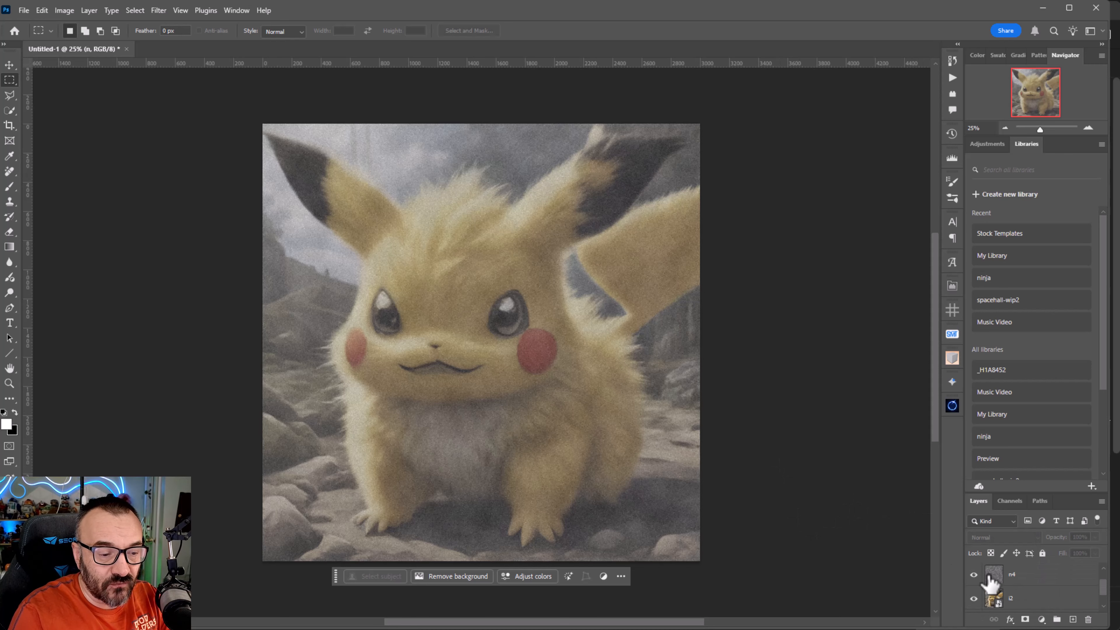
pyautogui.click(974, 575)
pyautogui.click(974, 575)
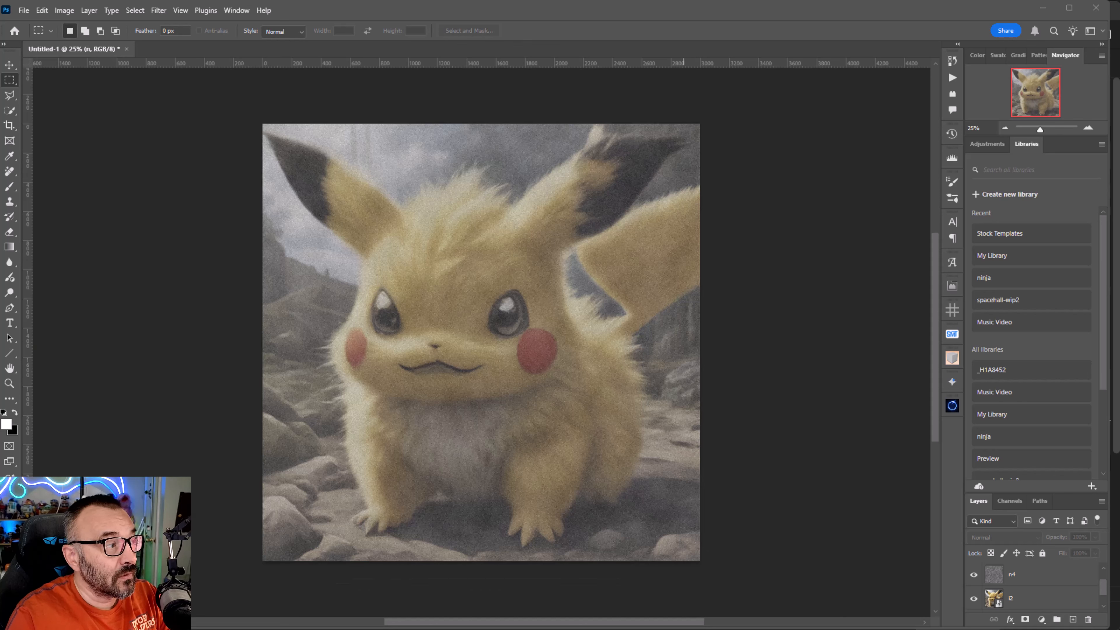
# - Return to Video AI and scrub the timeline to preview different clips
pyautogui.hotkey('alt', 'Tab')
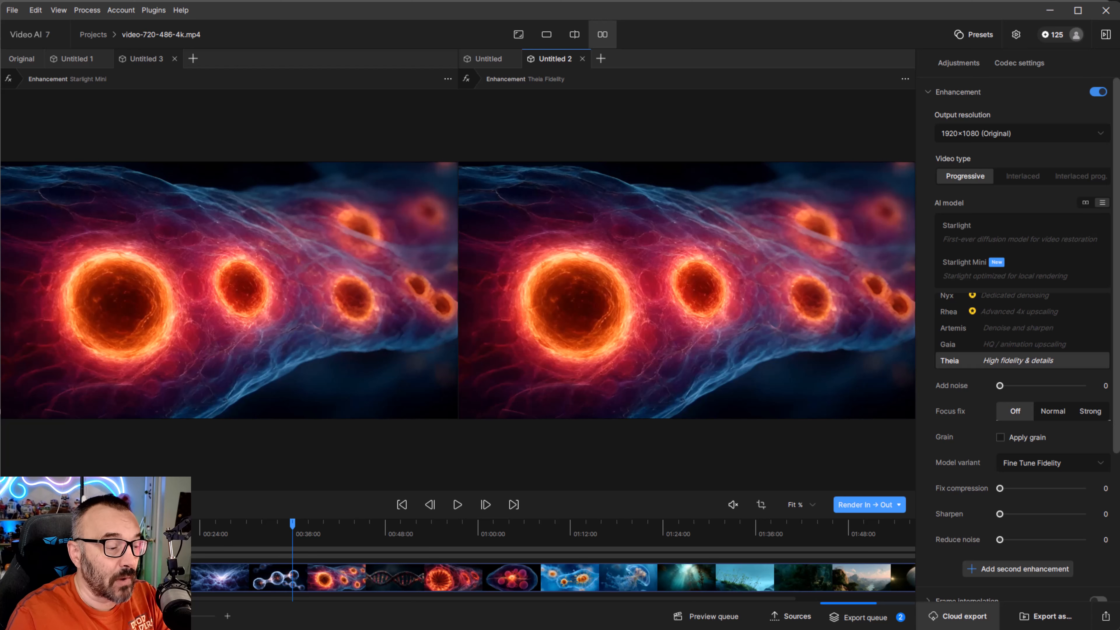
pyautogui.click(310, 530)
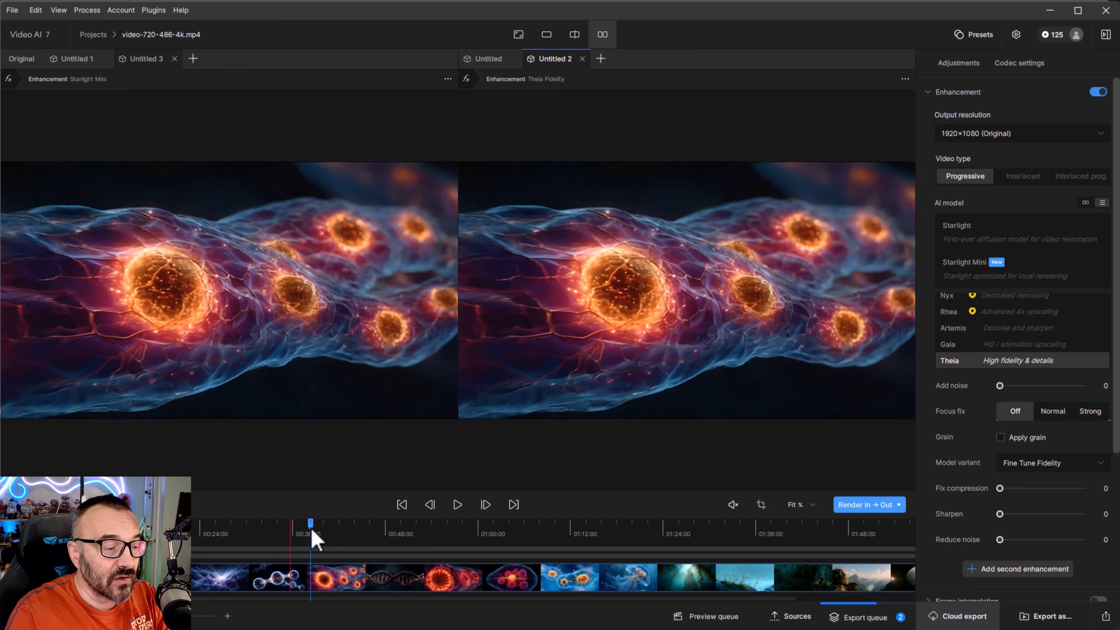
pyautogui.click(330, 530)
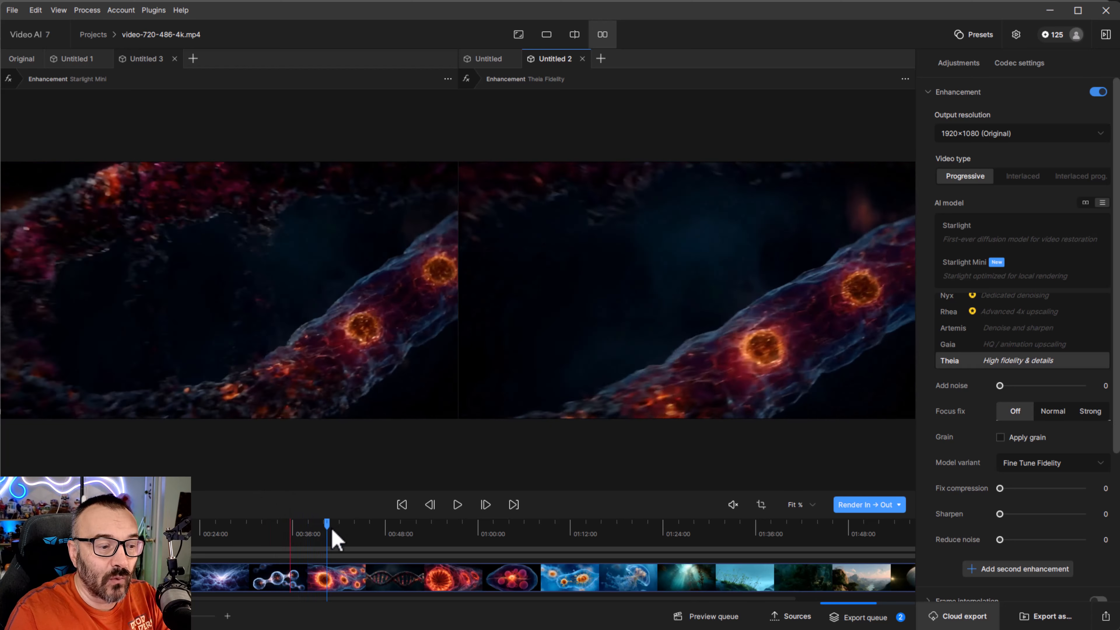
pyautogui.click(340, 531)
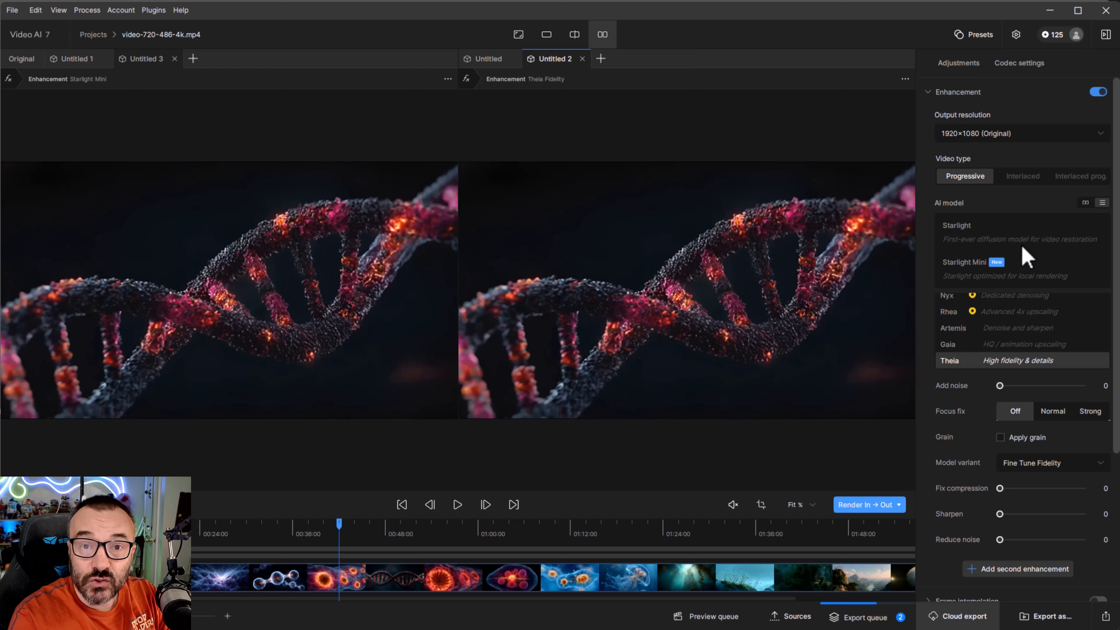
# - Select Starlight and then Starlight Mini as the AI model
pyautogui.click(972, 232)
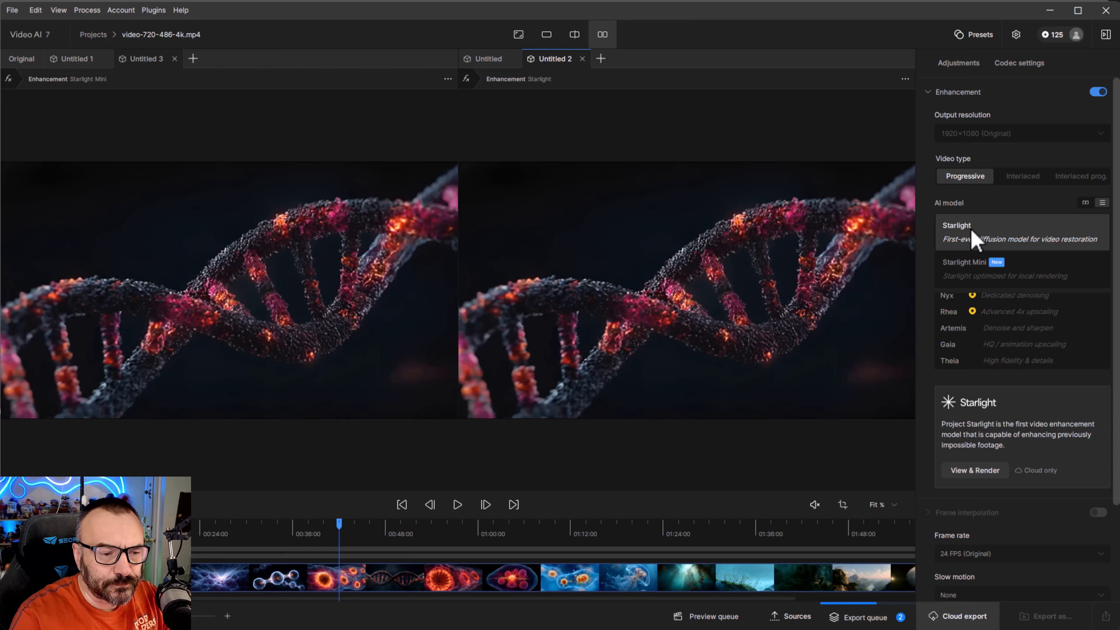
pyautogui.click(953, 278)
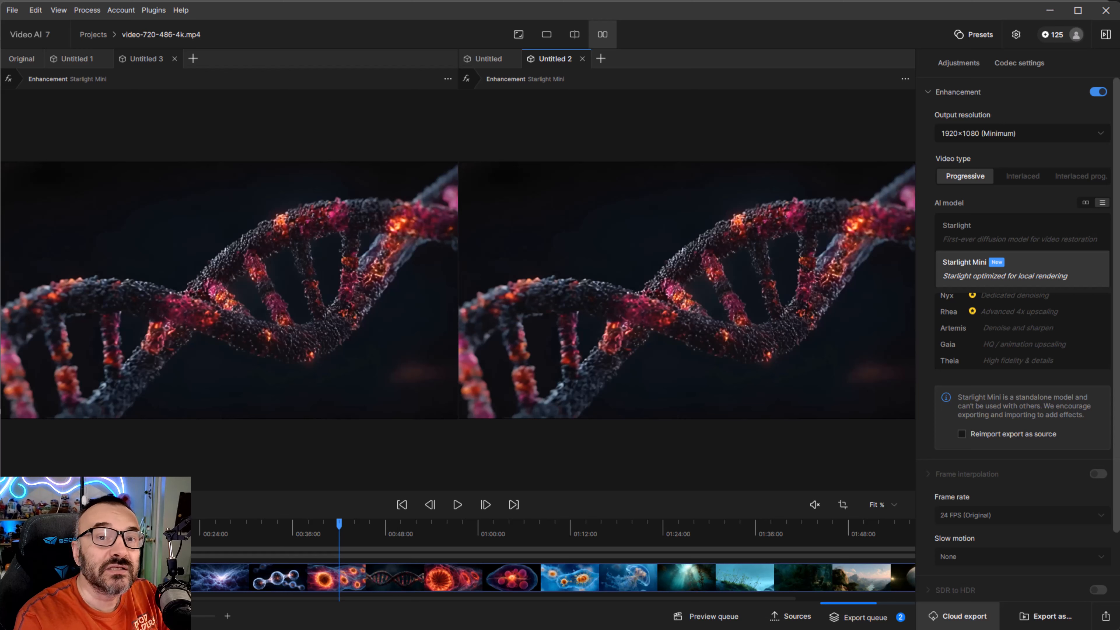
# - Scrub the timeline back and forth to preview Starlight Mini on different clips
pyautogui.moveTo(339, 525); pyautogui.dragTo(398, 529)
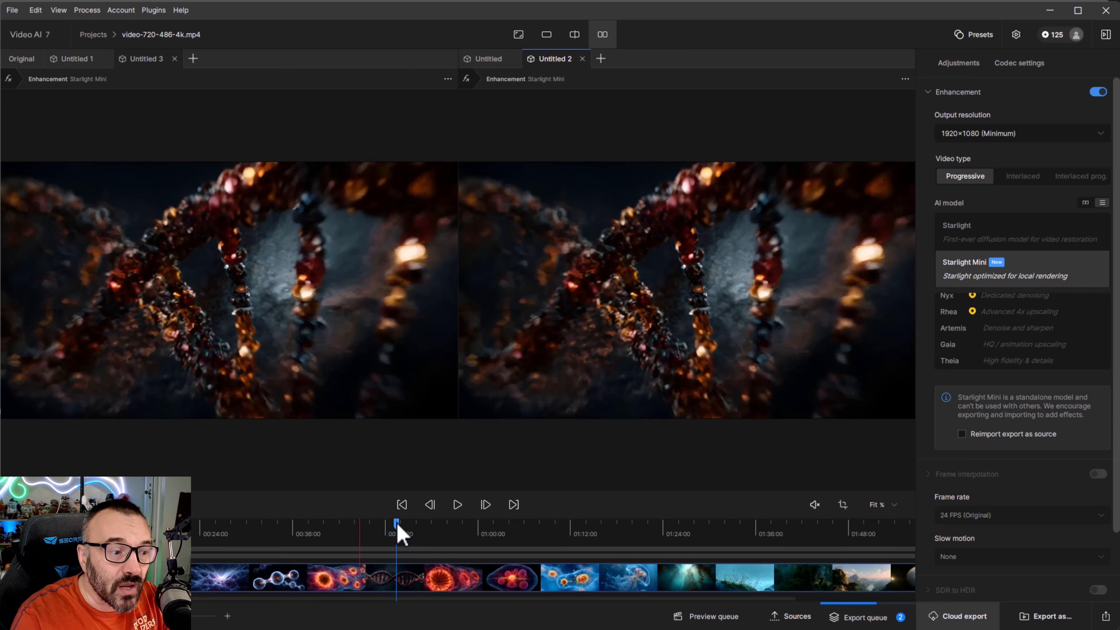
pyautogui.moveTo(399, 532); pyautogui.dragTo(312, 534)
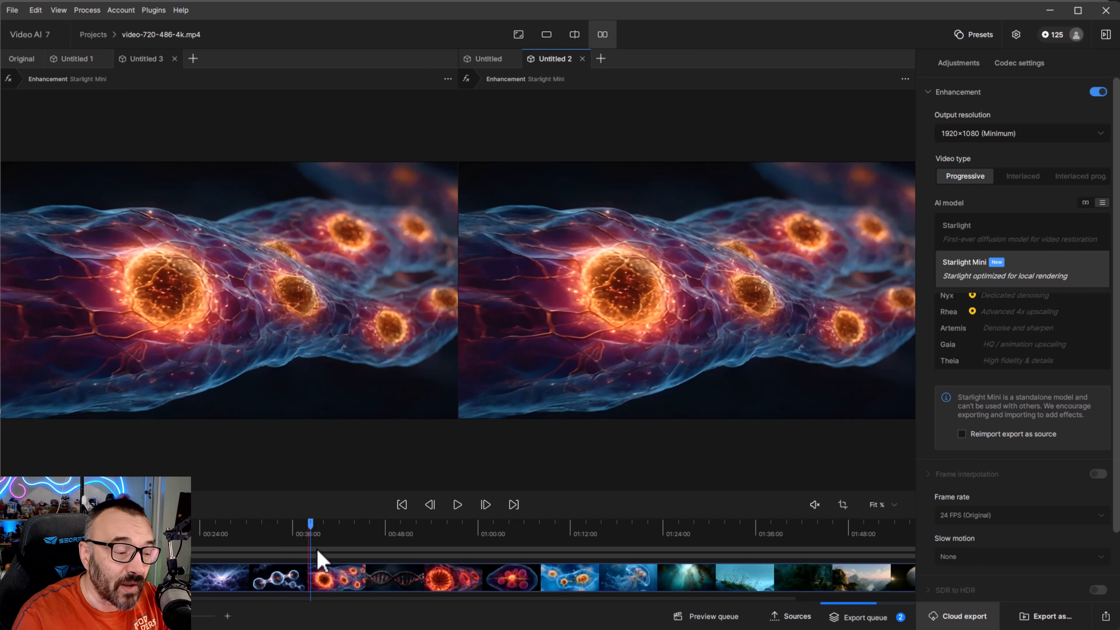
pyautogui.moveTo(312, 533); pyautogui.dragTo(333, 562)
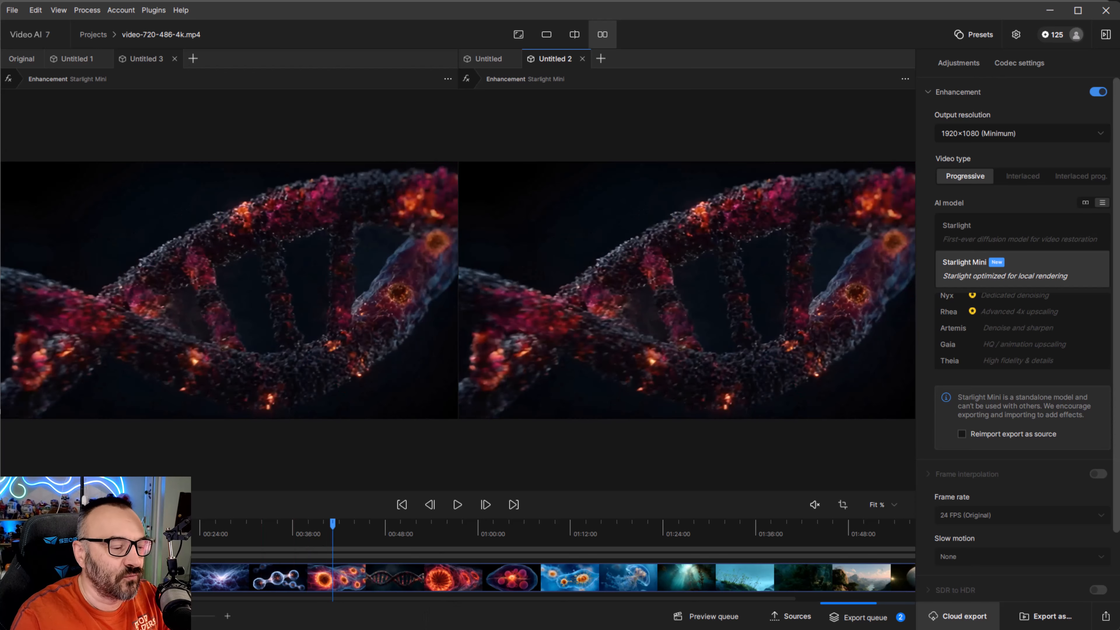
pyautogui.moveTo(333, 533); pyautogui.dragTo(369, 545)
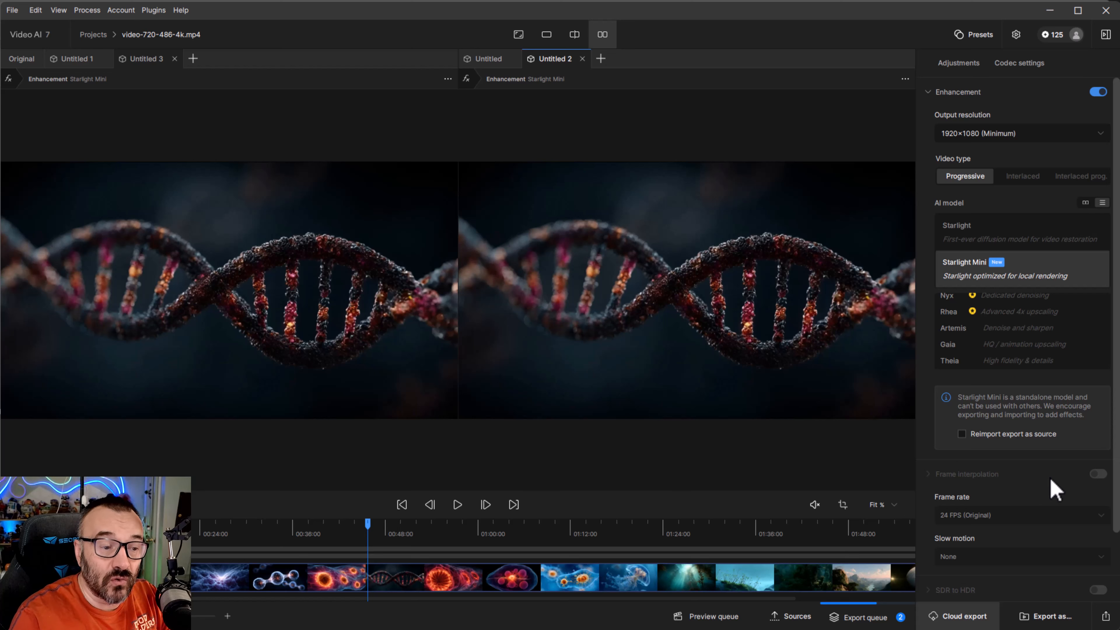
# - Select Starlight as the AI model
pyautogui.click(970, 229)
pyautogui.click(967, 255)
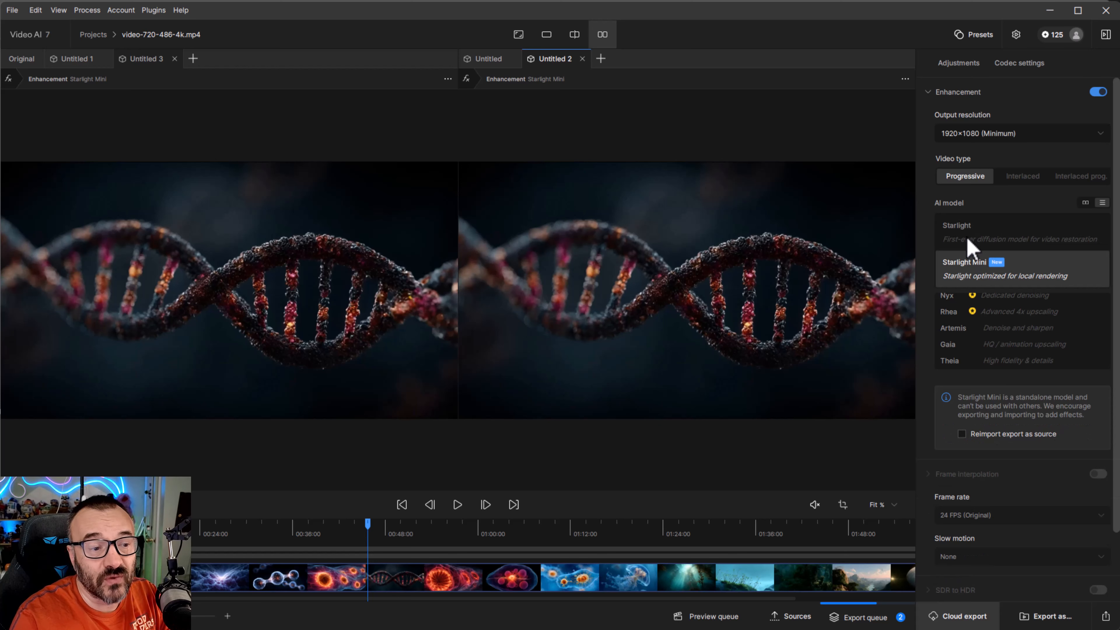
pyautogui.click(967, 238)
pyautogui.click(986, 269)
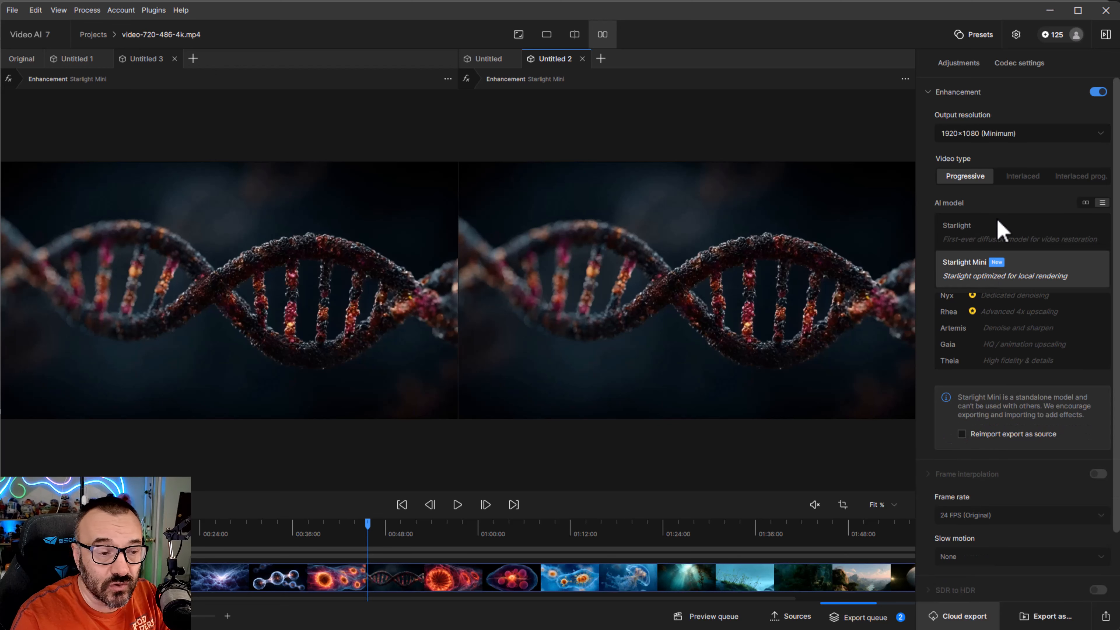
pyautogui.click(989, 241)
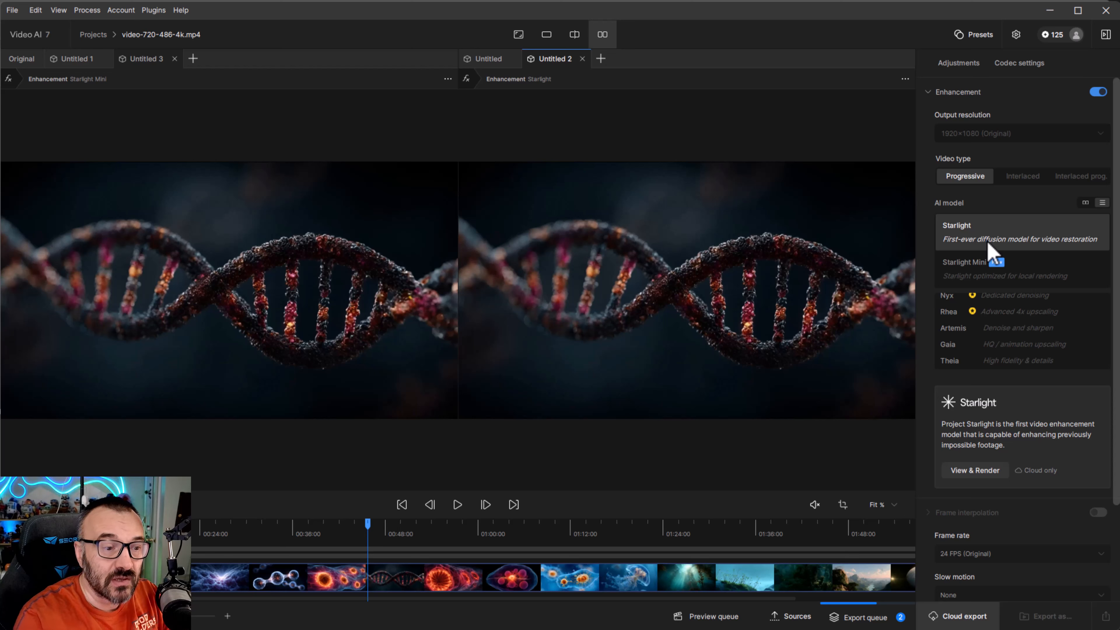
# - Switch the AI model to Starlight Mini and scrub the timeline through several clips to preview it
pyautogui.click(969, 282)
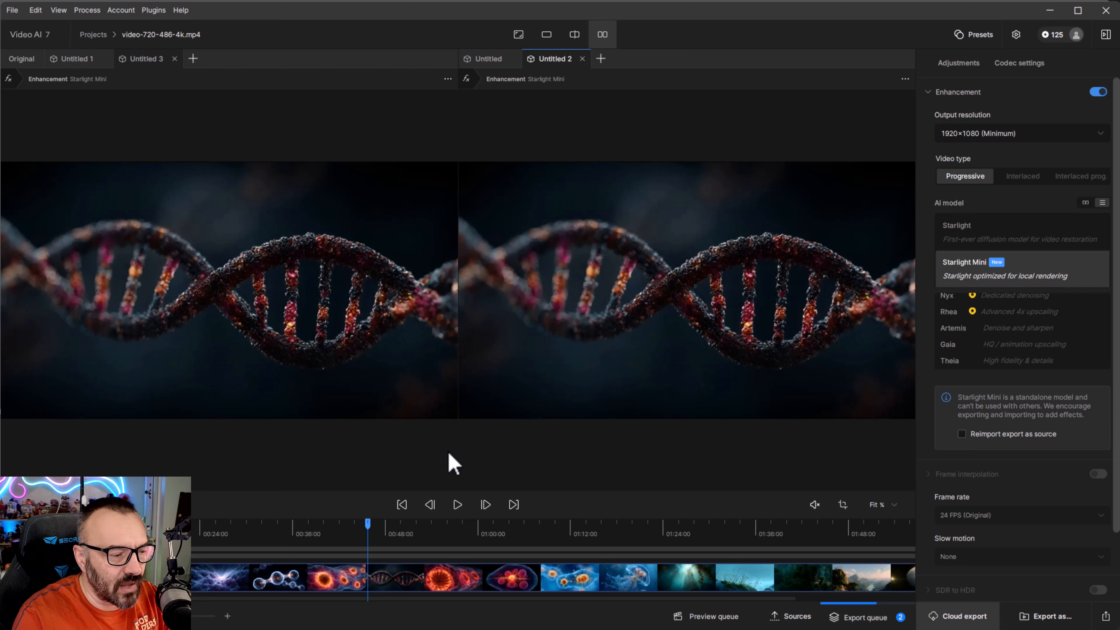
pyautogui.click(444, 543)
pyautogui.click(362, 533)
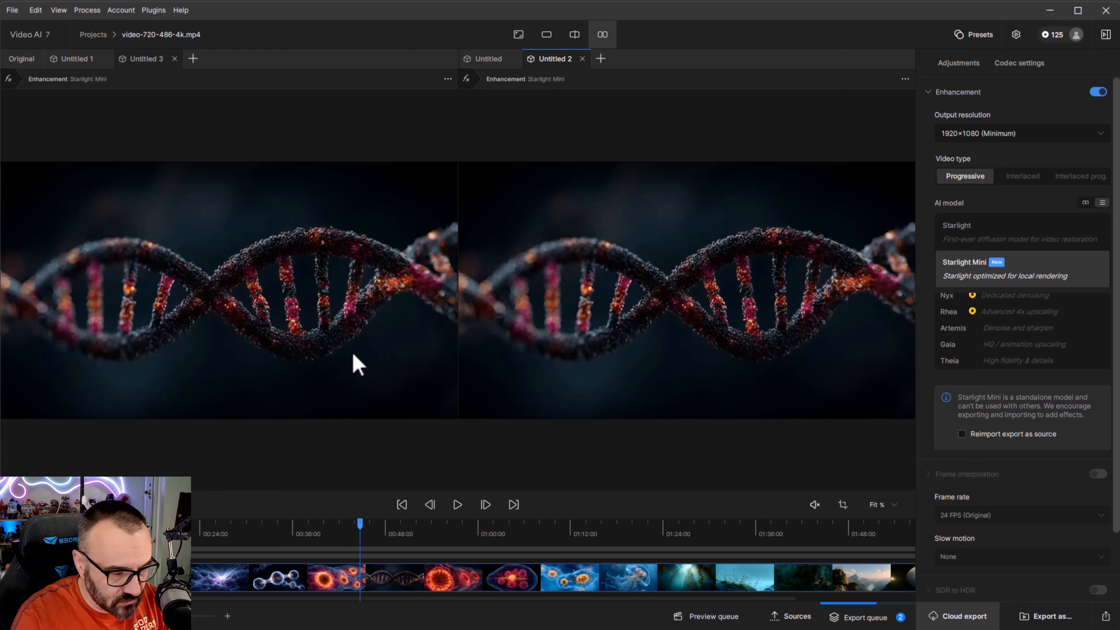
pyautogui.moveTo(379, 528); pyautogui.dragTo(821, 541)
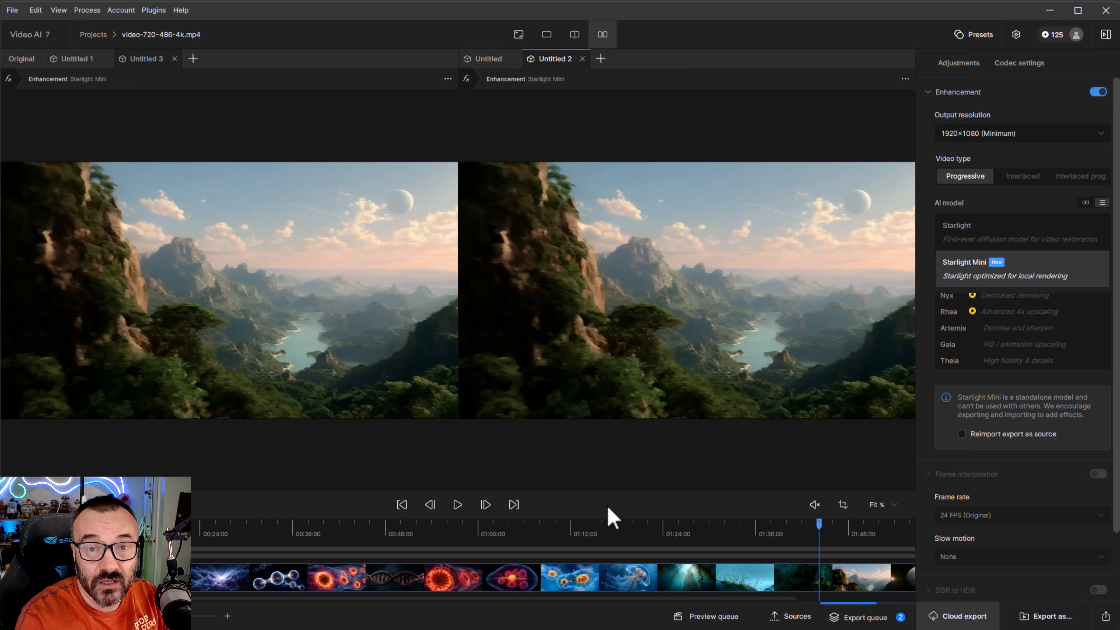
pyautogui.moveTo(464, 528); pyautogui.dragTo(717, 545)
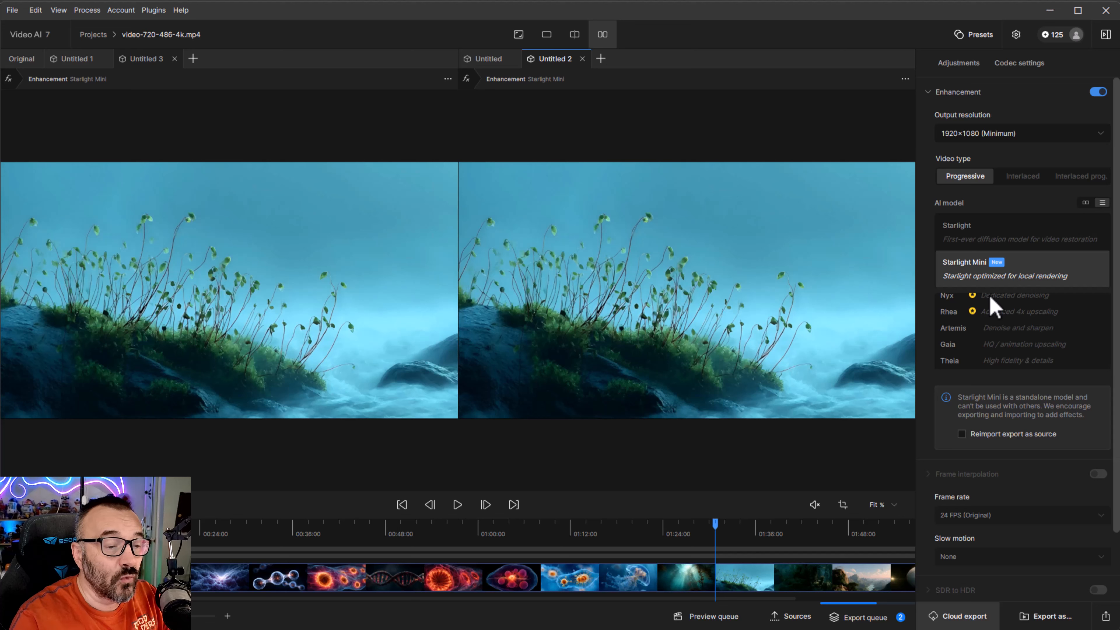
# - Select Starlight as the AI model, open Cloud export and view the 4K Render option
pyautogui.click(1005, 227)
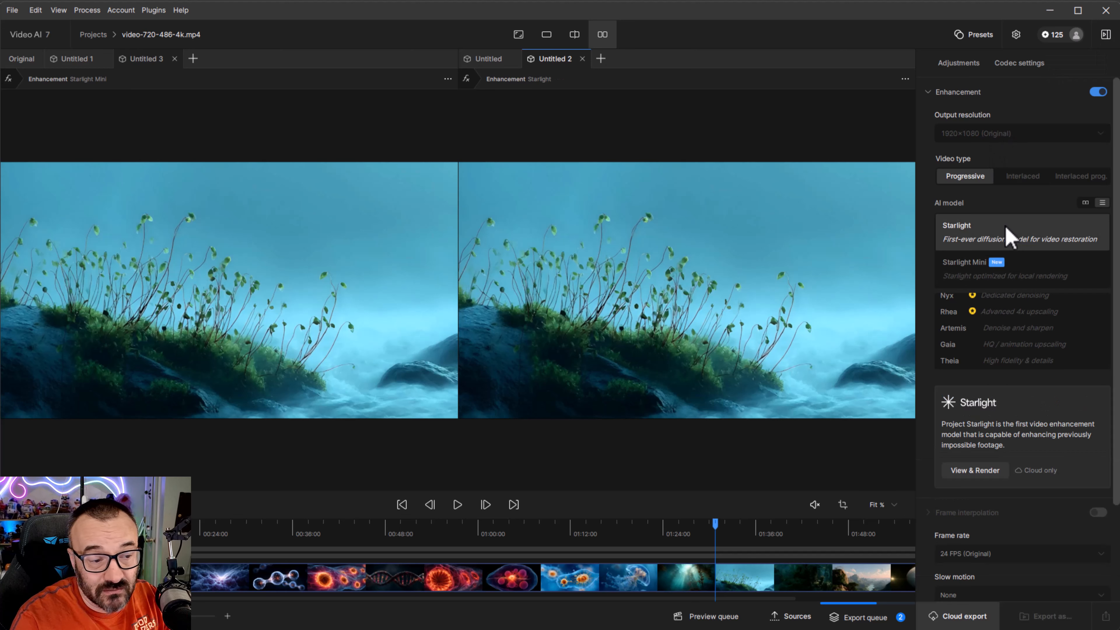
pyautogui.click(961, 618)
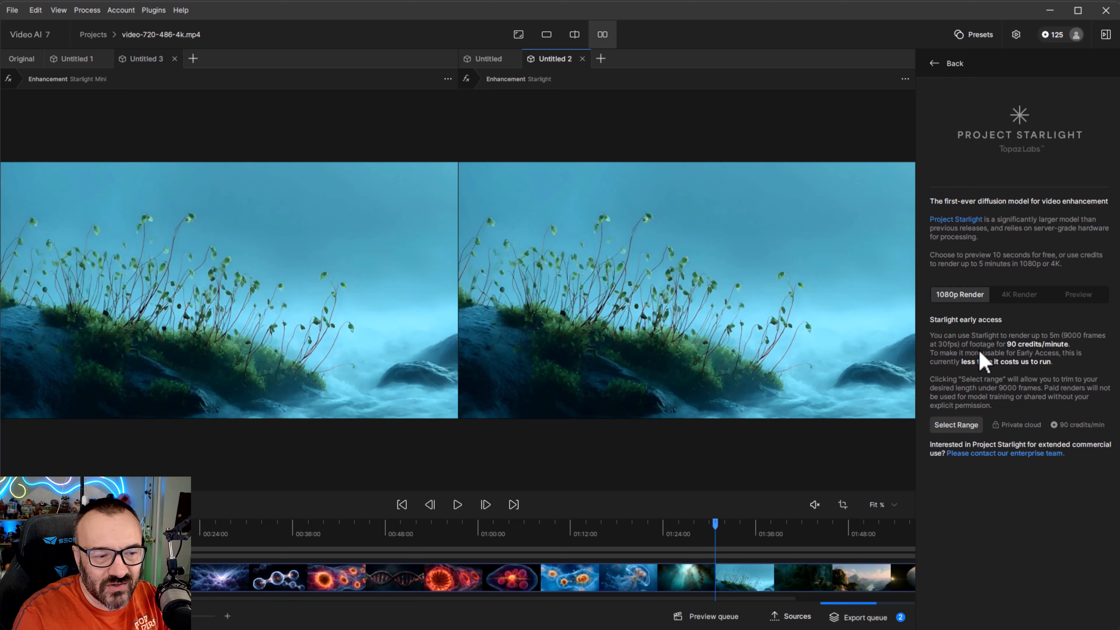
pyautogui.click(1018, 296)
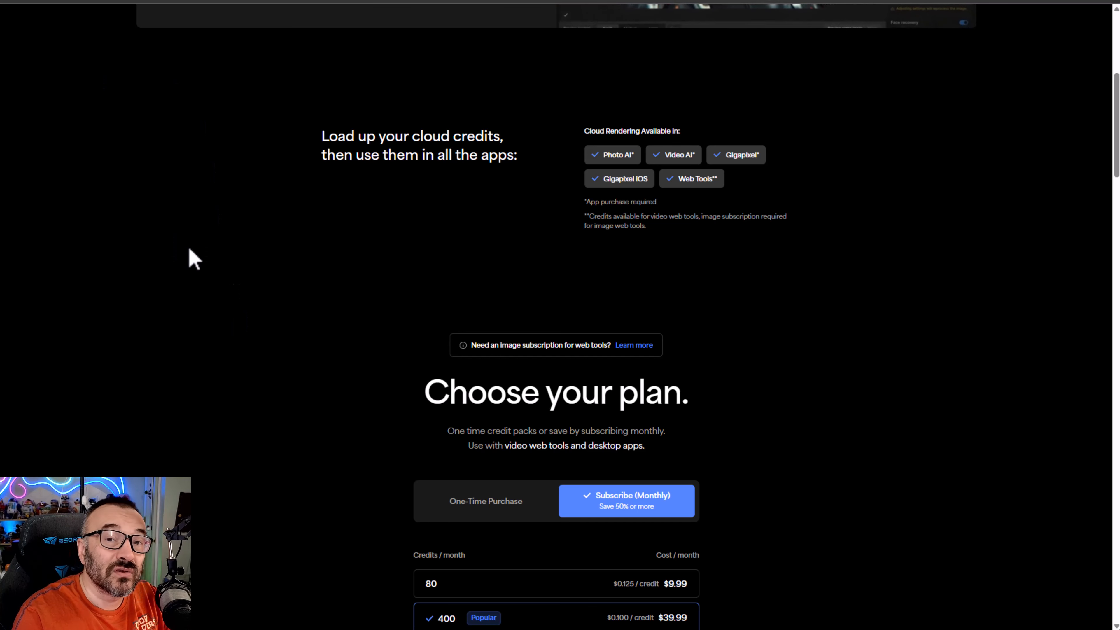
# - Scroll through the cloud credit subscription plans in the browser and switch back to Video AI
pyautogui.scroll(-4, 237, 293)
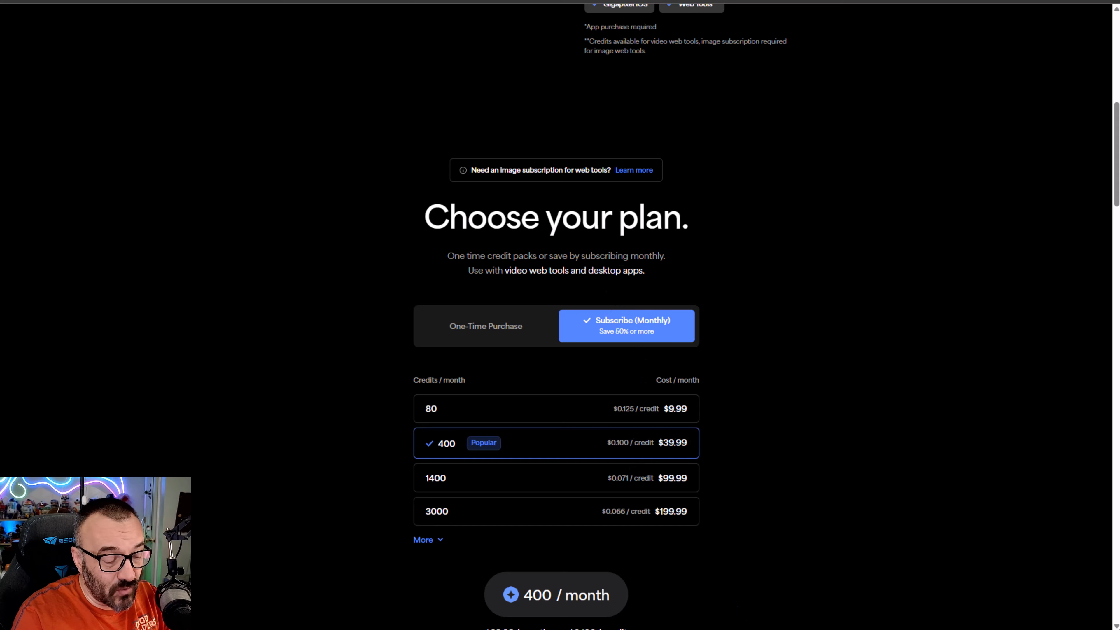
pyautogui.hotkey('alt', 'Tab')
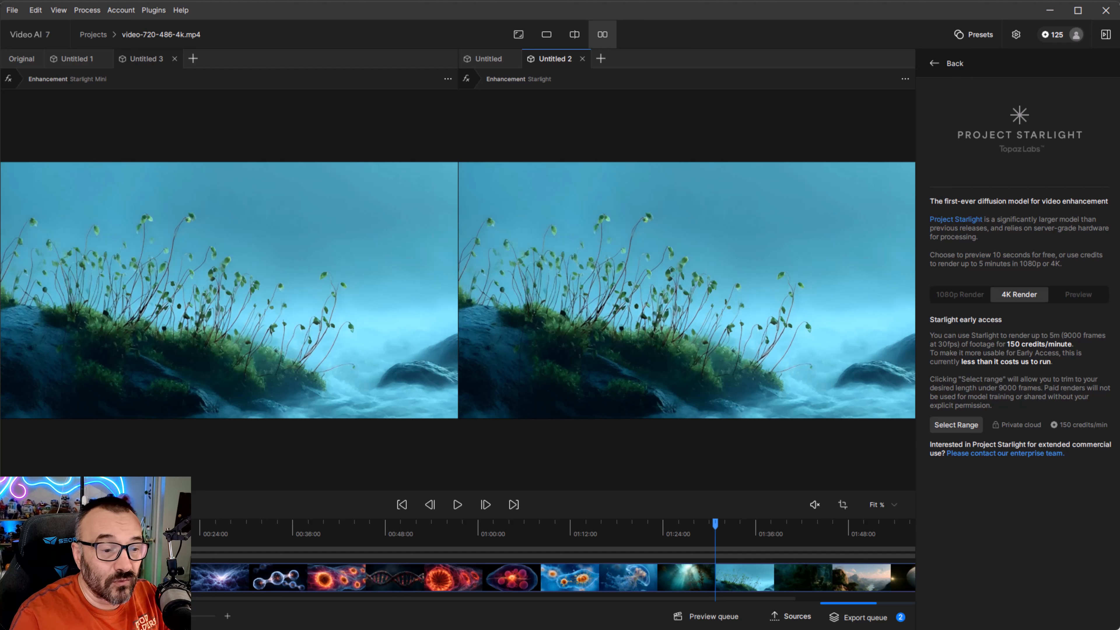
# - View the free Starlight Preview option, go back and select Starlight Mini as the AI model
pyautogui.click(1076, 299)
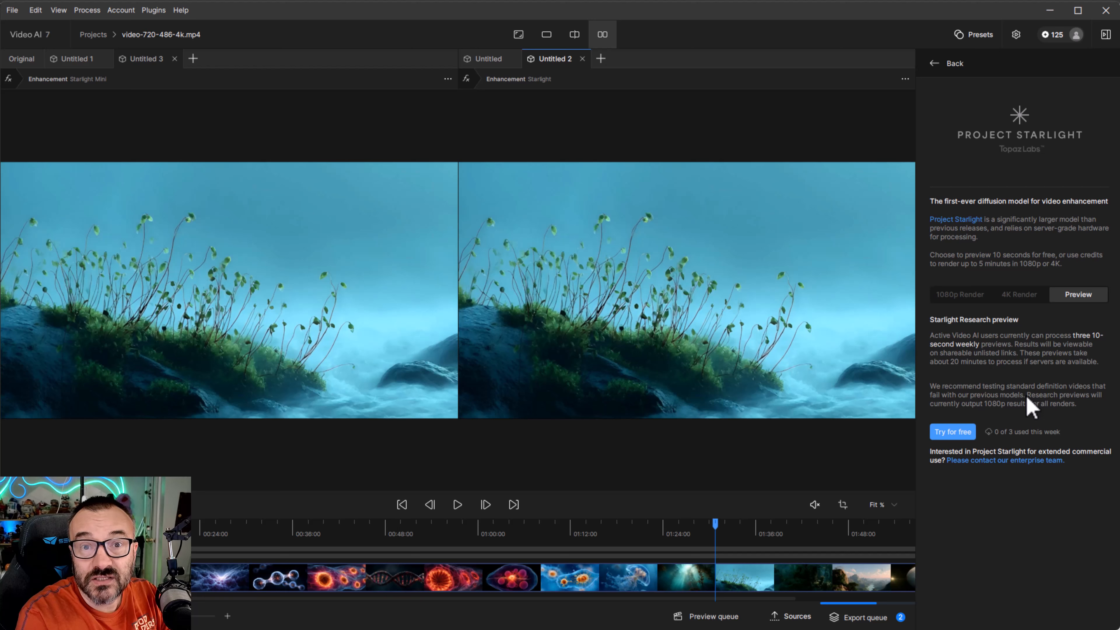
pyautogui.click(935, 65)
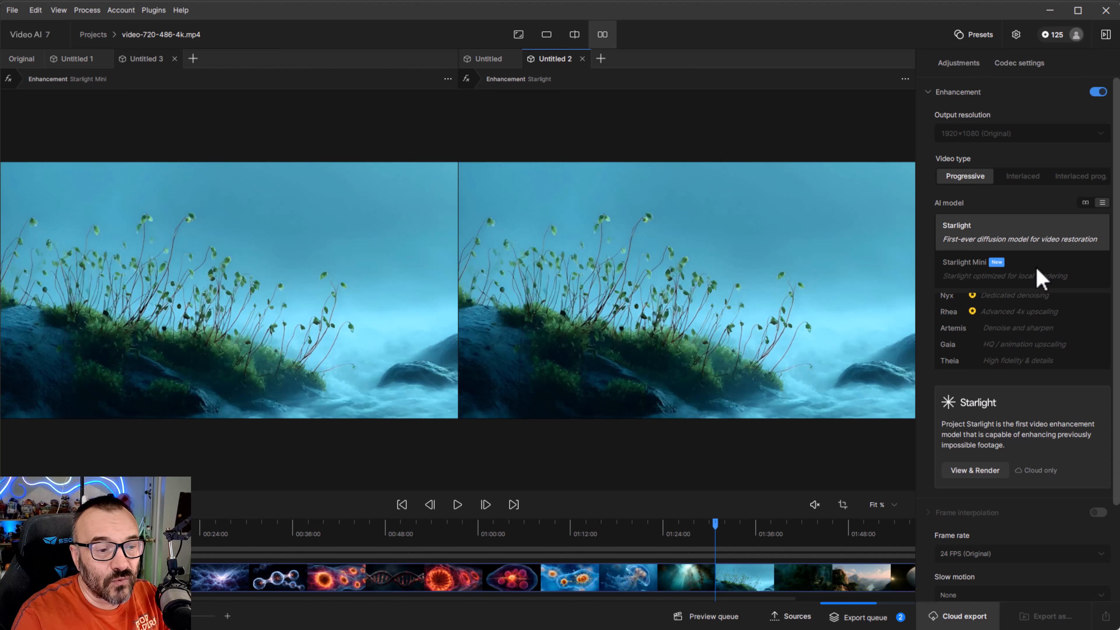
pyautogui.click(1019, 281)
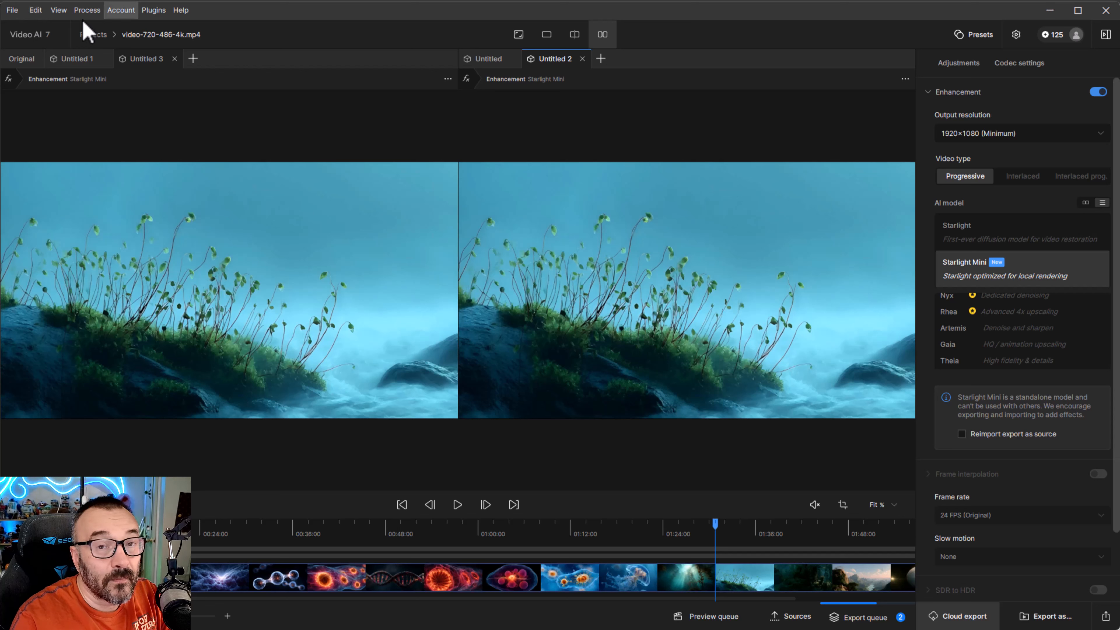
# - Open Preferences and check the Max processes setting under Processing, then close the dialog
pyautogui.click(11, 12)
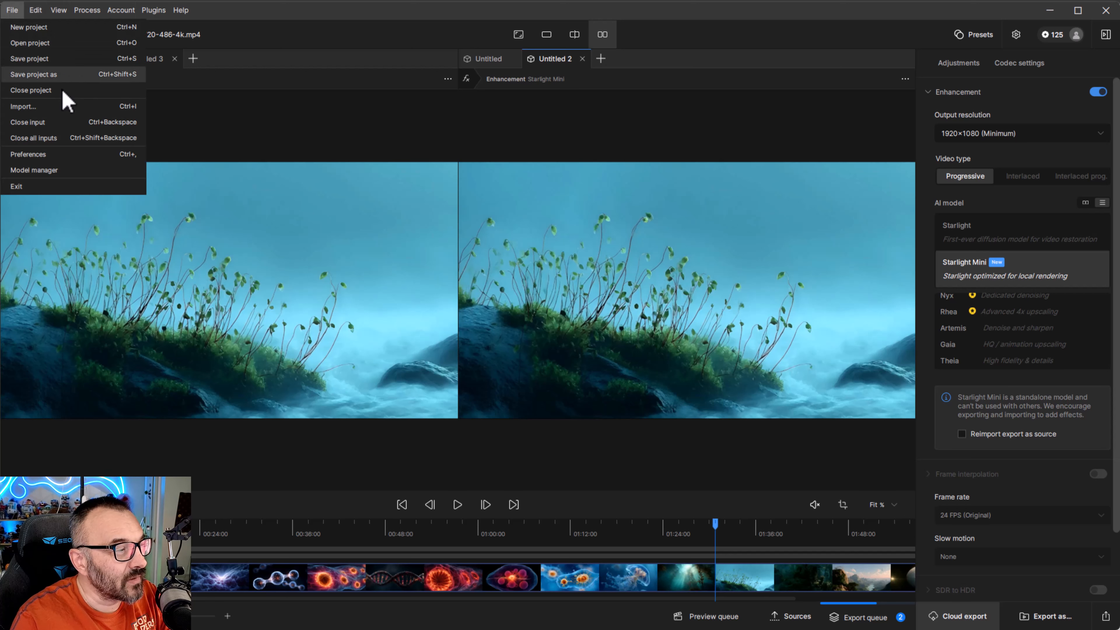
pyautogui.click(65, 158)
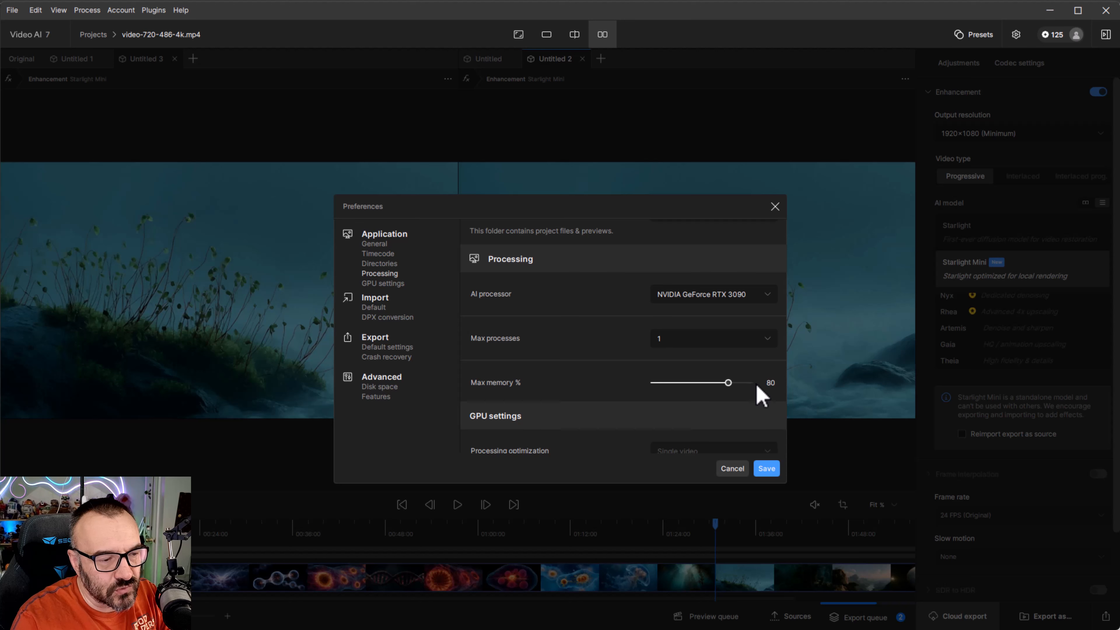
pyautogui.click(773, 337)
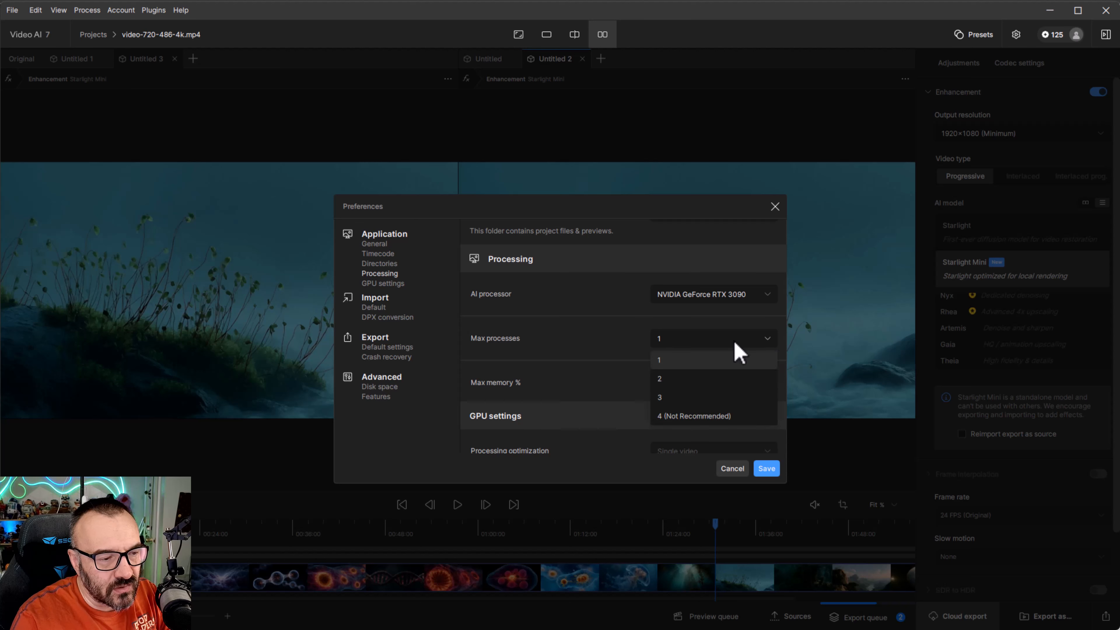
pyautogui.click(693, 365)
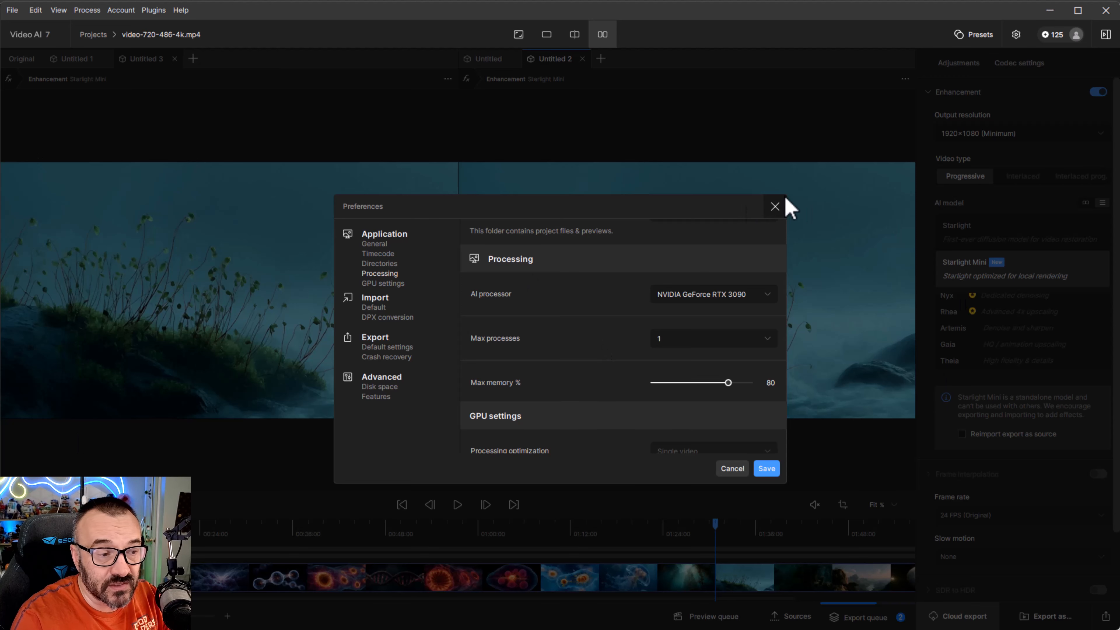
pyautogui.click(775, 207)
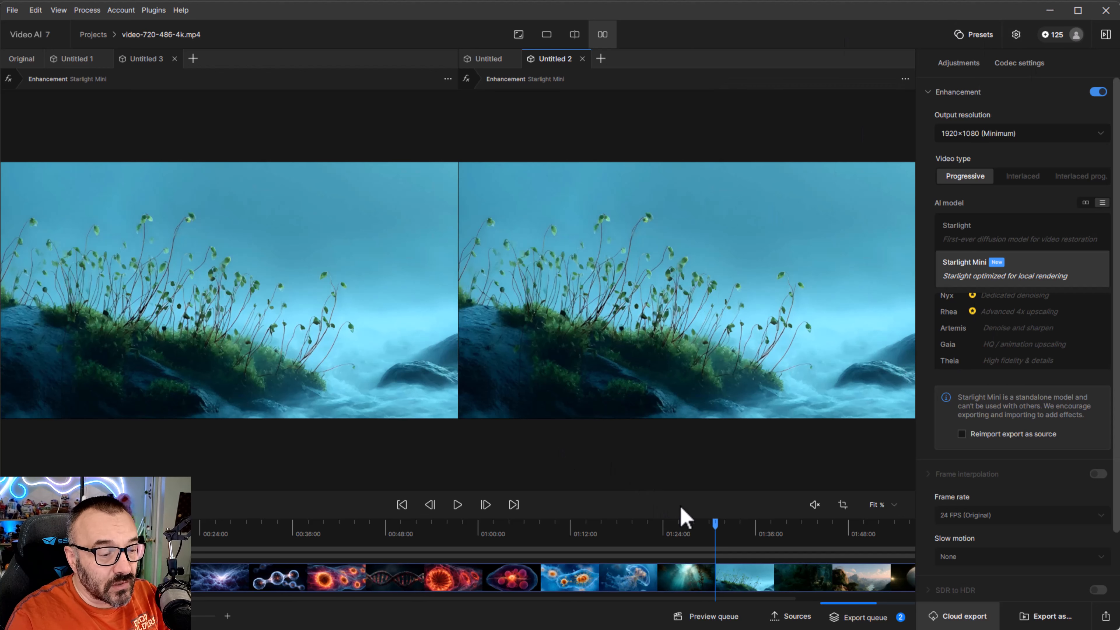
# - Scrub the Video AI timeline to another clip, then switch to DaVinci Resolve
pyautogui.moveTo(715, 524); pyautogui.dragTo(572, 564)
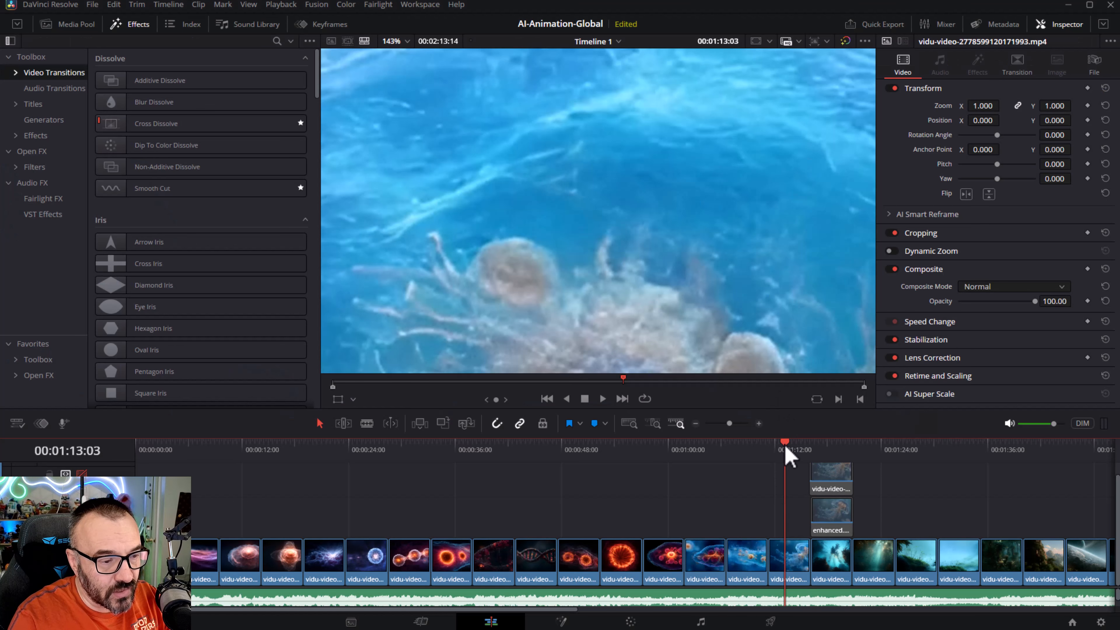
pyautogui.moveTo(783, 450); pyautogui.dragTo(835, 466)
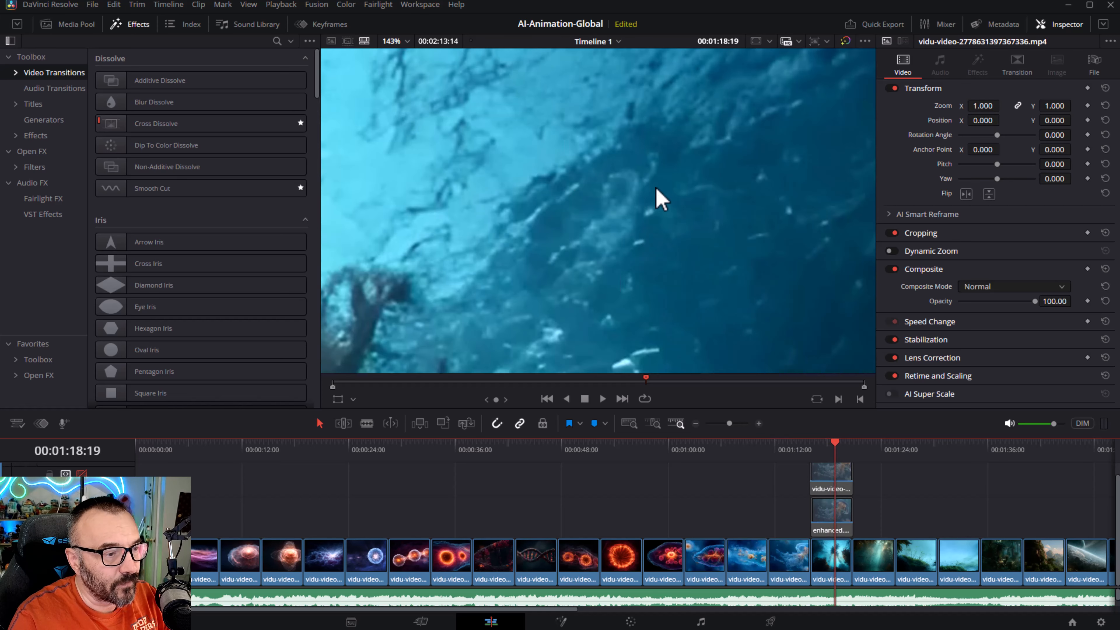
# - Move the playhead to the jellyfish clip and zoom and pan the viewer to inspect its detail
pyautogui.scroll(-10, 661, 196)
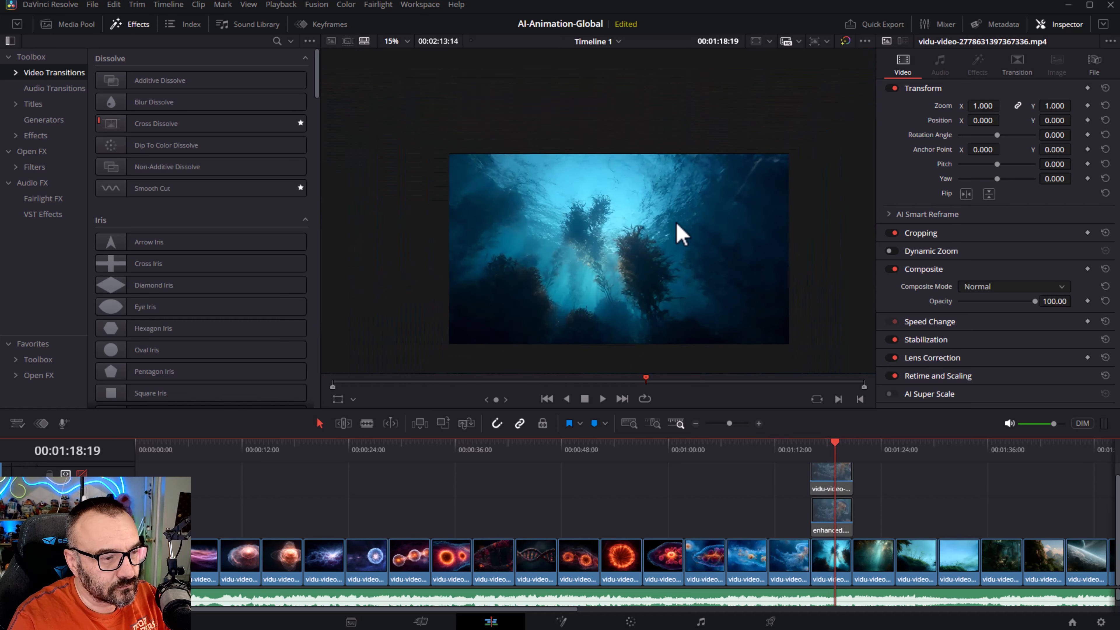
pyautogui.scroll(-1, 676, 222)
pyautogui.moveTo(646, 230); pyautogui.dragTo(652, 179)
pyautogui.scroll(3, 628, 196)
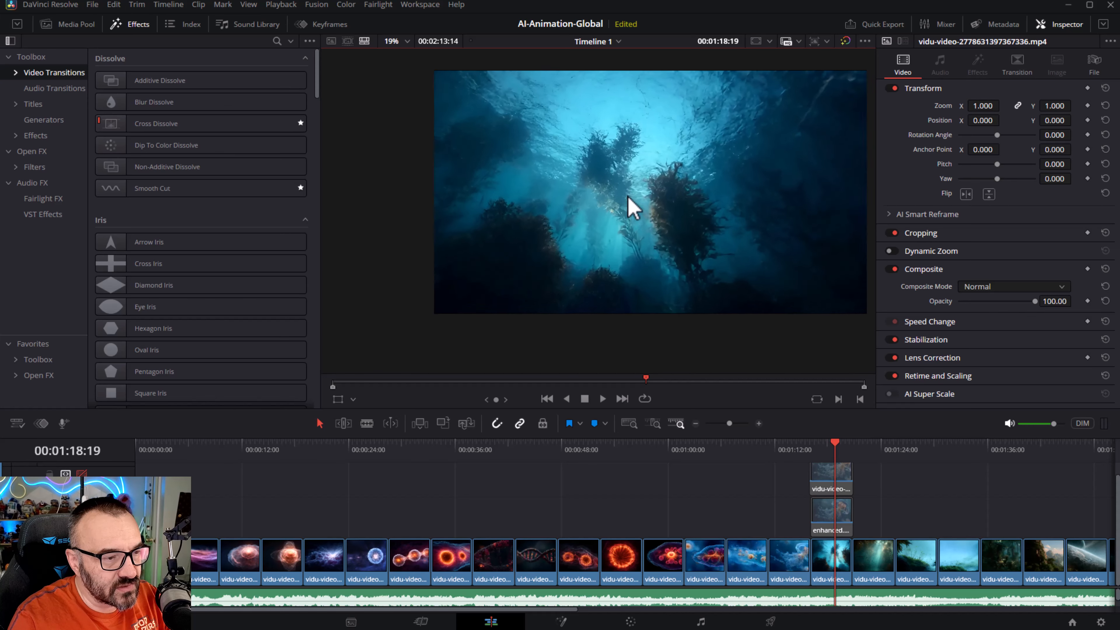
pyautogui.scroll(1, 633, 212)
pyautogui.moveTo(832, 461); pyautogui.dragTo(815, 450)
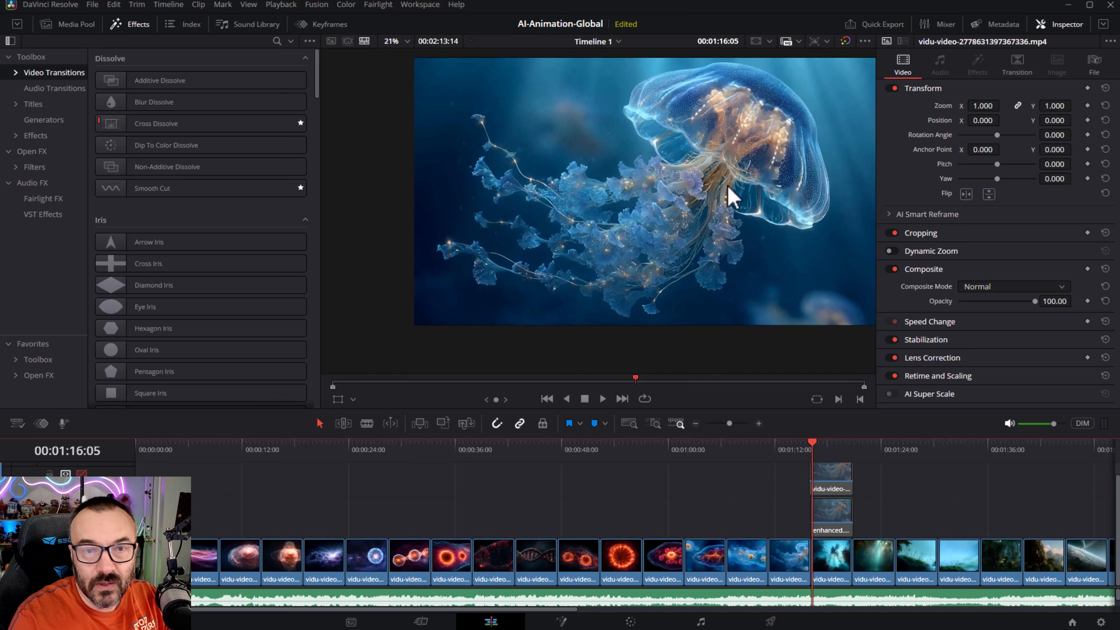
pyautogui.scroll(4, 732, 195)
pyautogui.scroll(2, 559, 242)
pyautogui.moveTo(739, 118); pyautogui.dragTo(471, 326)
pyautogui.scroll(3, 625, 296)
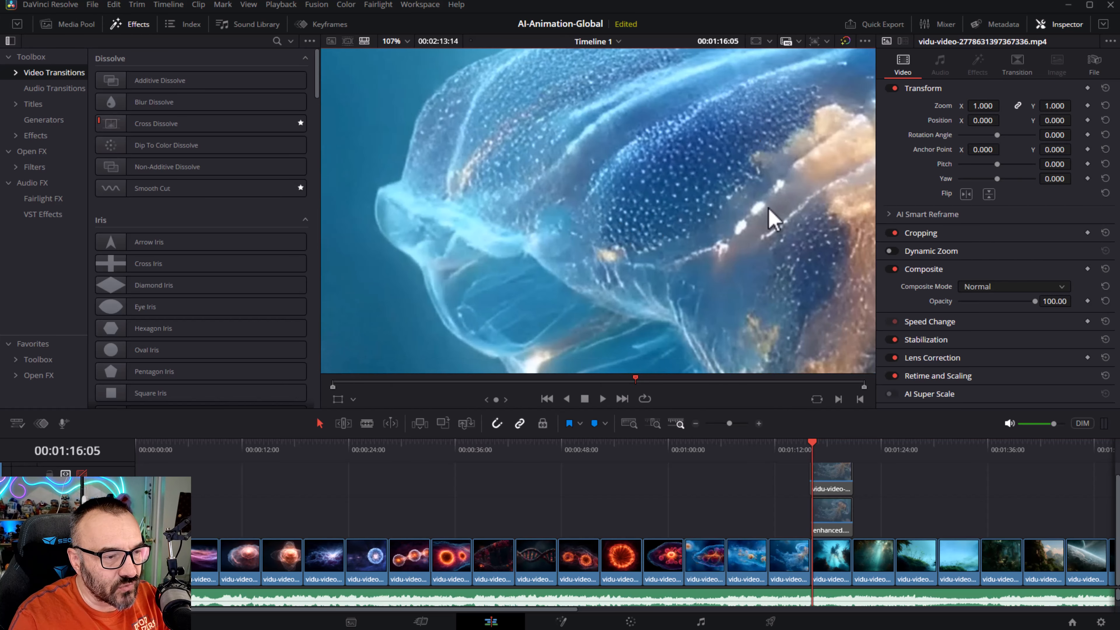
pyautogui.scroll(-1, 762, 221)
pyautogui.moveTo(763, 220); pyautogui.dragTo(642, 120)
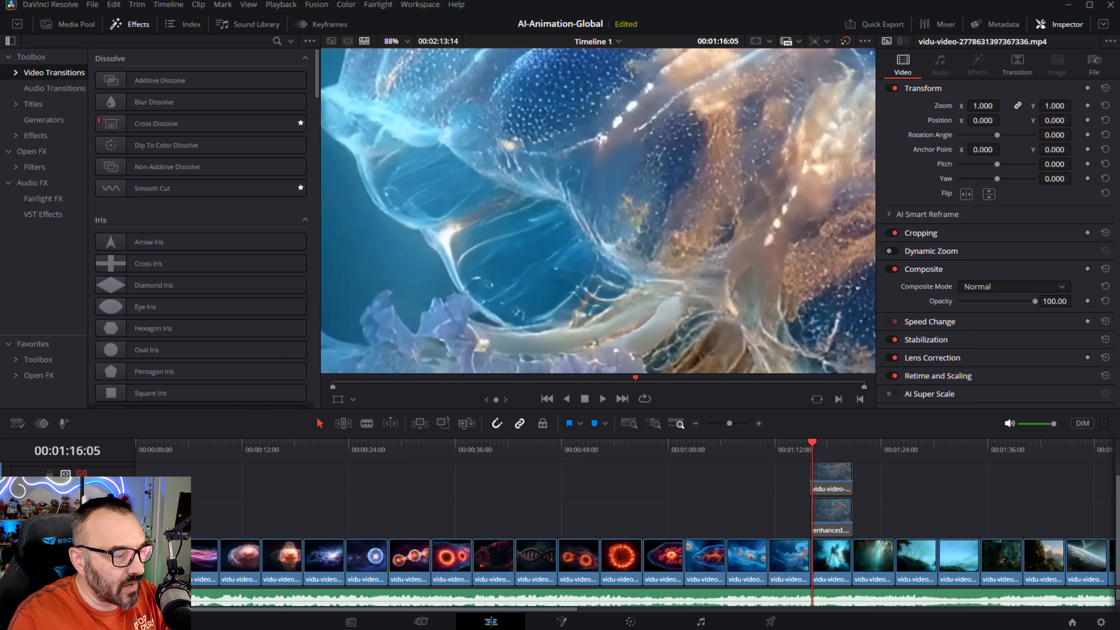
# - Toggle the upper video track repeatedly to compare the original jellyfish clip with the enhanced version
pyautogui.click(82, 515)
pyautogui.click(82, 515)
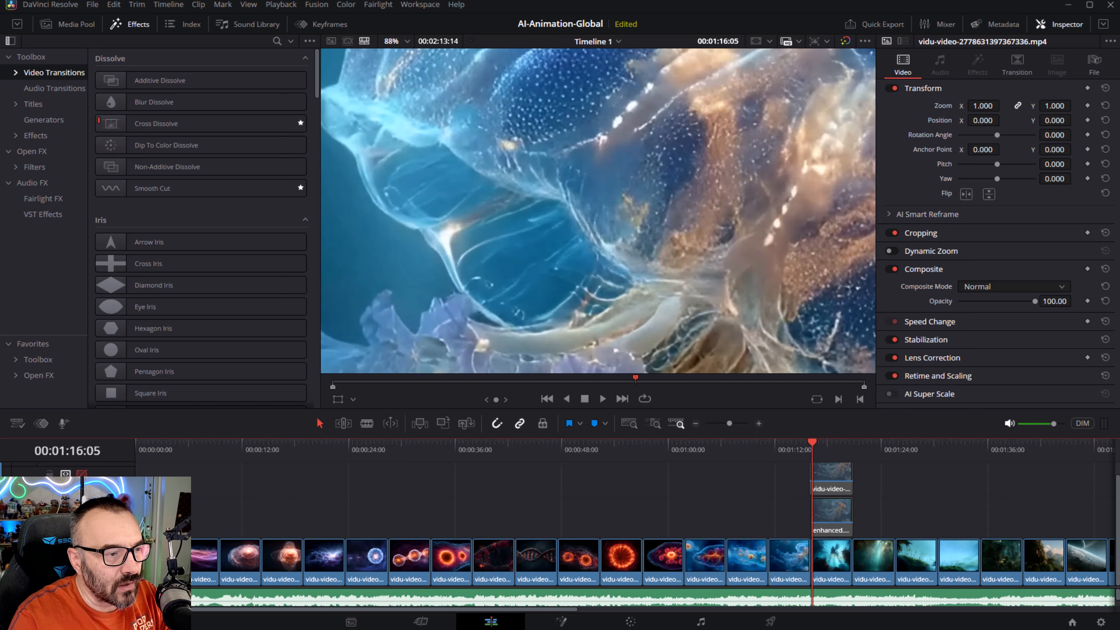
pyautogui.click(82, 514)
pyautogui.click(81, 515)
pyautogui.click(82, 515)
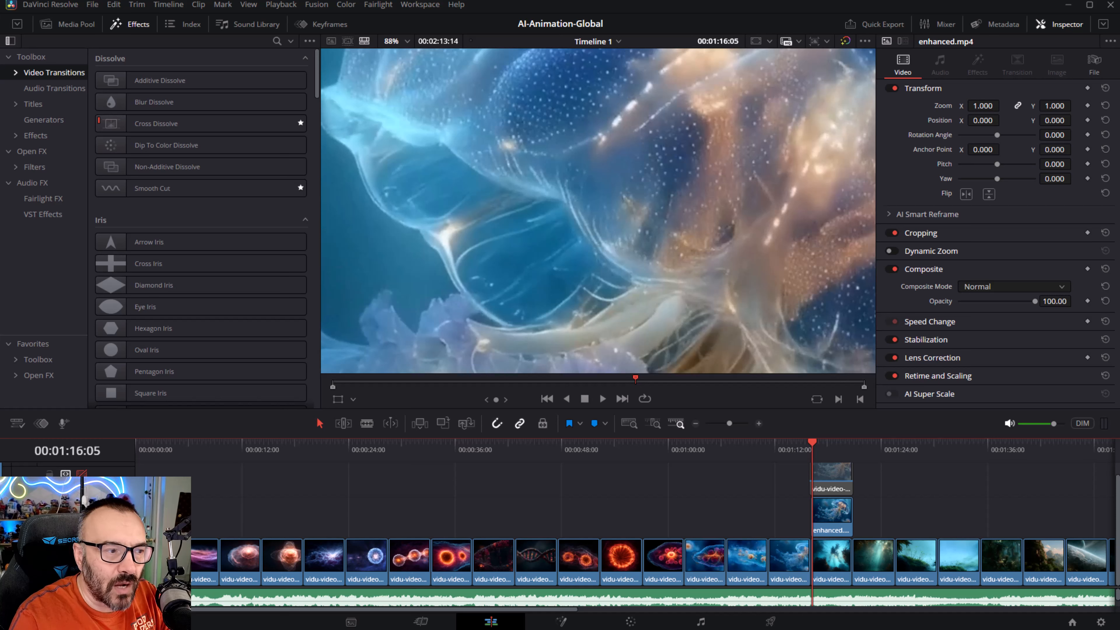
pyautogui.click(81, 515)
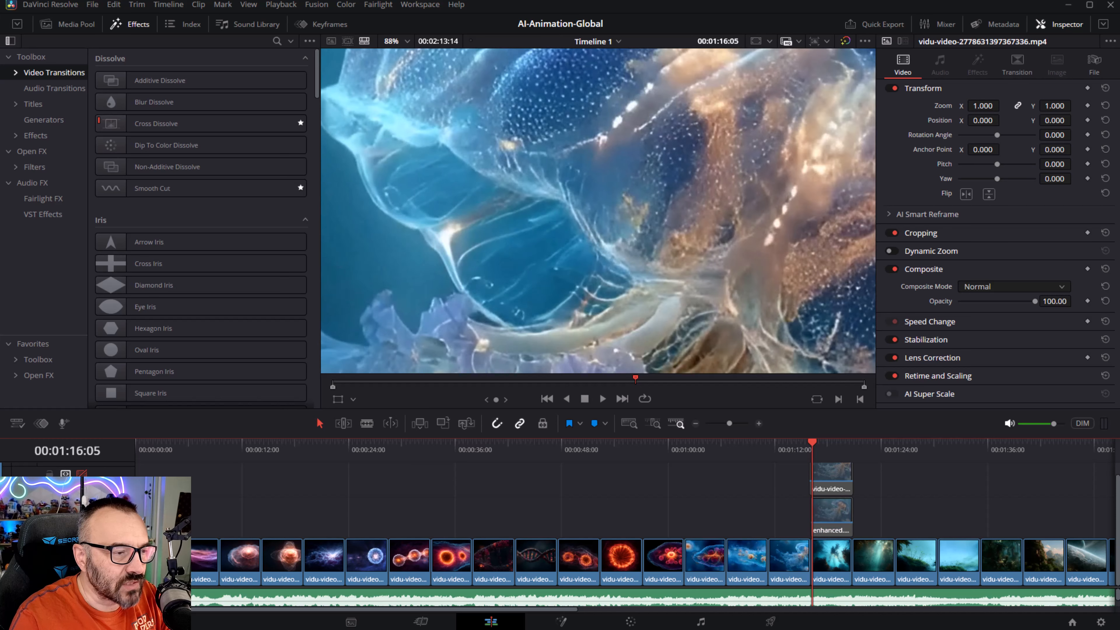
pyautogui.click(81, 515)
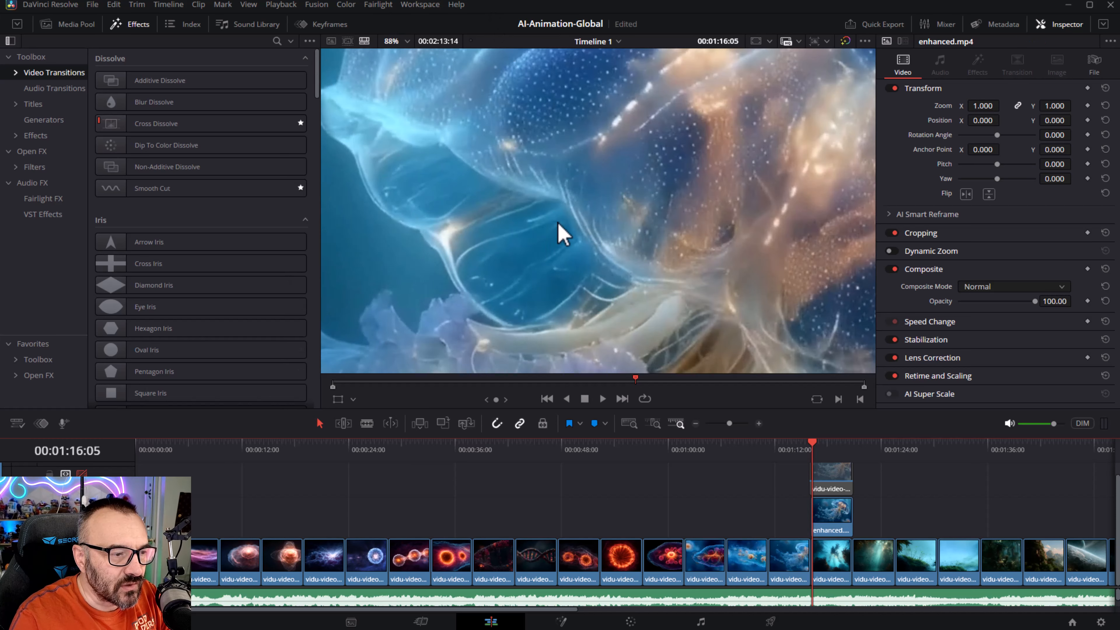
# - Zoom the viewer to about 201% and keep toggling between the original and enhanced clips
pyautogui.scroll(2, 557, 221)
pyautogui.moveTo(624, 207); pyautogui.dragTo(628, 166)
pyautogui.scroll(3, 662, 193)
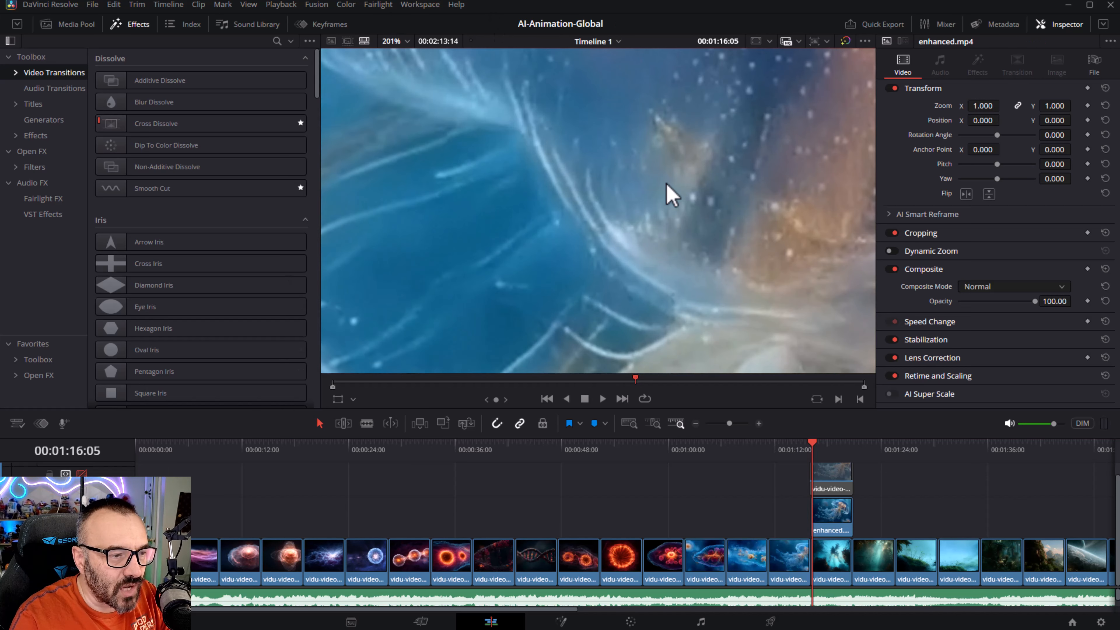
pyautogui.click(82, 515)
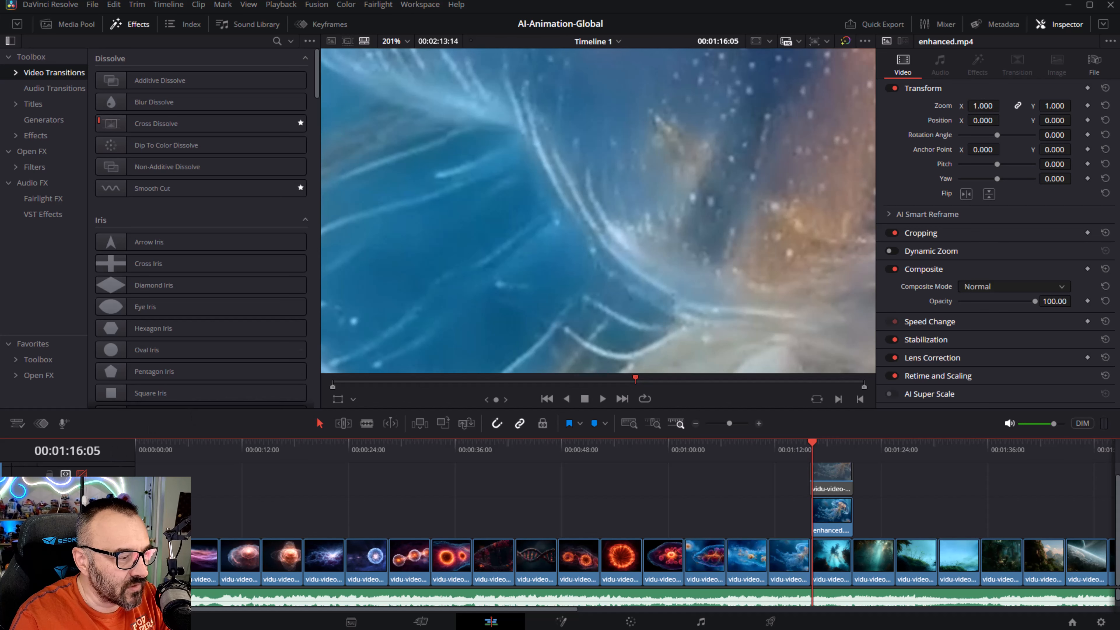
pyautogui.click(81, 515)
pyautogui.click(81, 514)
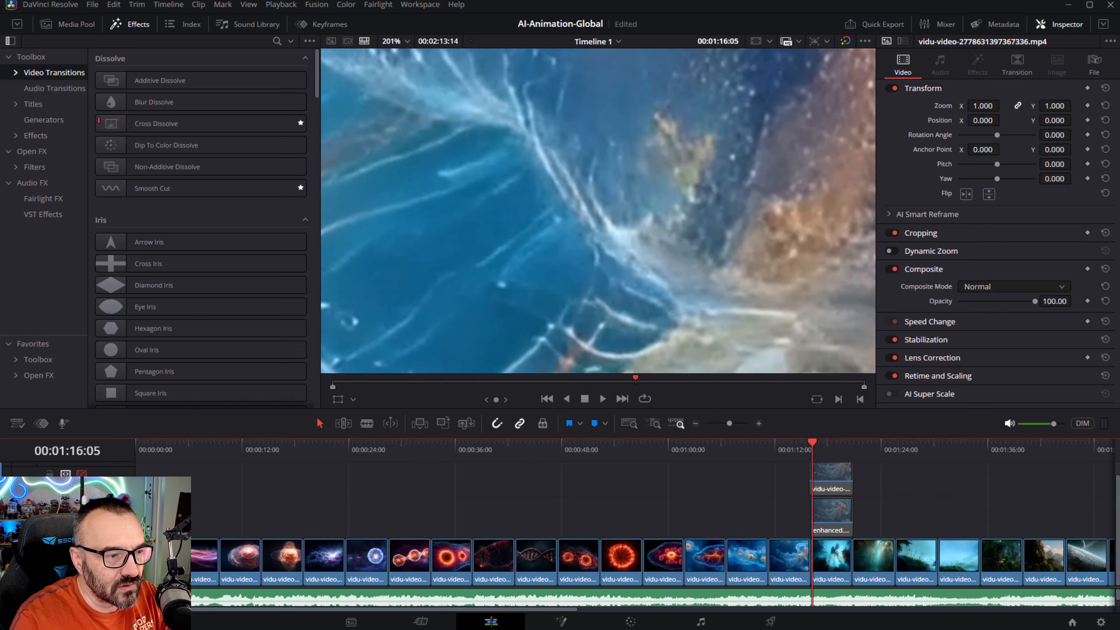
pyautogui.click(82, 515)
# - Pan around the zoomed viewer and toggle between the original and enhanced clips to compare detail
pyautogui.moveTo(667, 260); pyautogui.dragTo(488, 161)
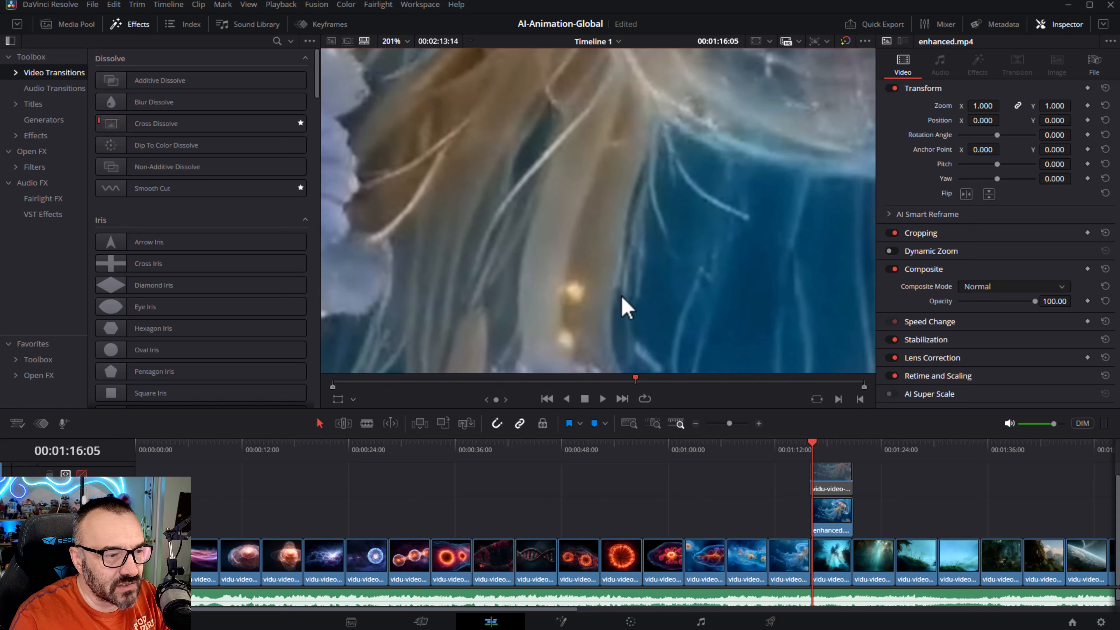
pyautogui.moveTo(623, 298); pyautogui.dragTo(483, 171)
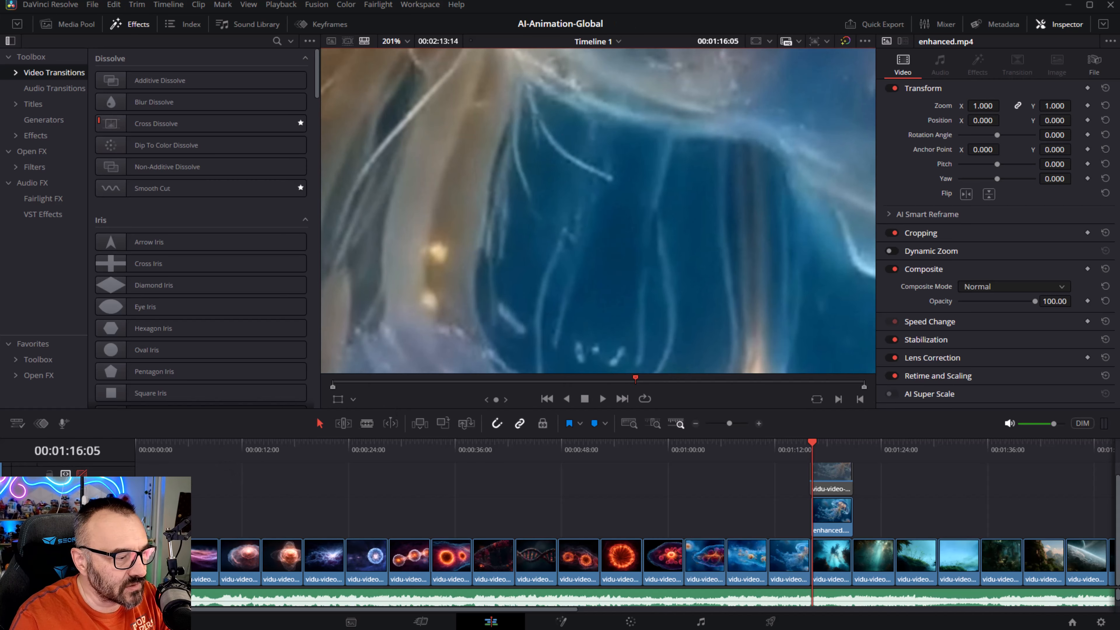
pyautogui.click(82, 515)
pyautogui.click(82, 515)
pyautogui.click(81, 515)
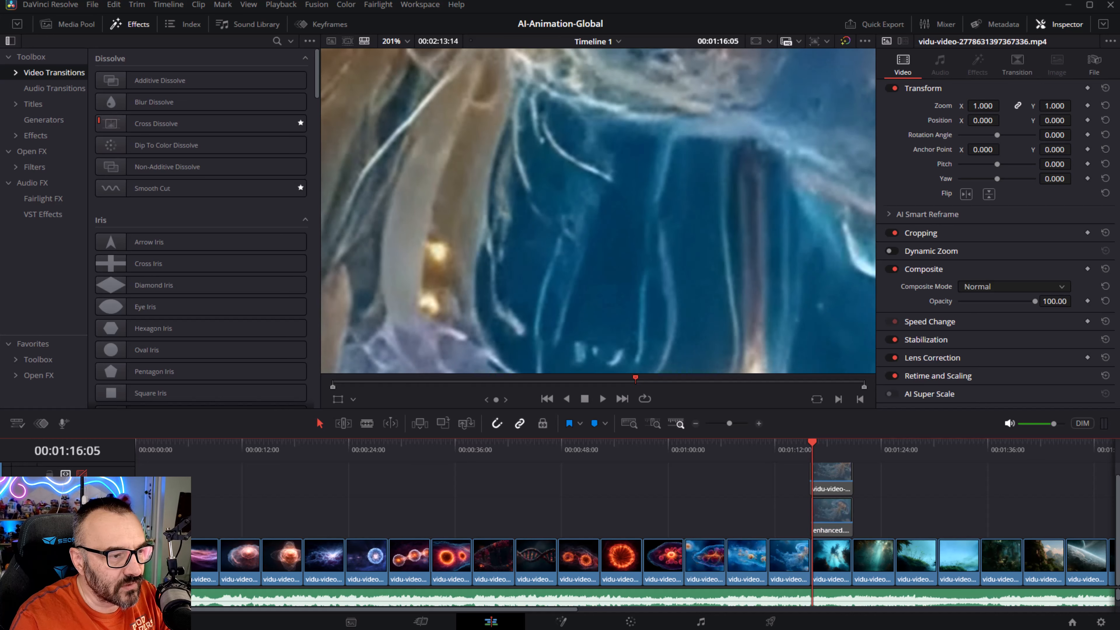
pyautogui.click(82, 515)
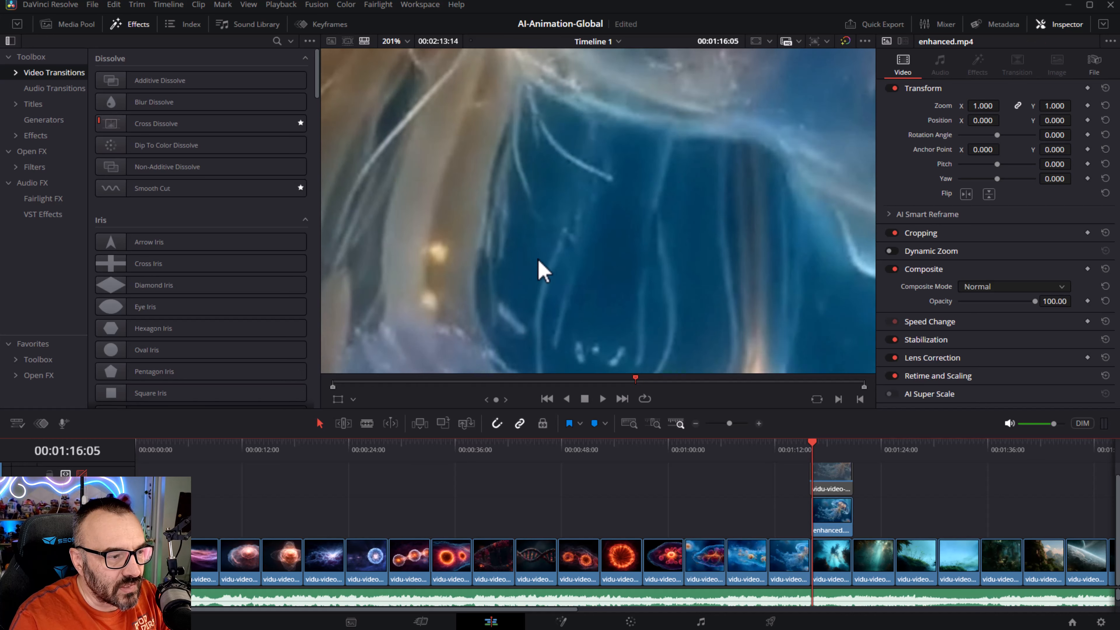
# - Toggle the enhanced video track on and off to compare the original and enhanced jellyfish clip at different zoom levels
pyautogui.scroll(-3, 661, 177)
pyautogui.scroll(-4, 668, 194)
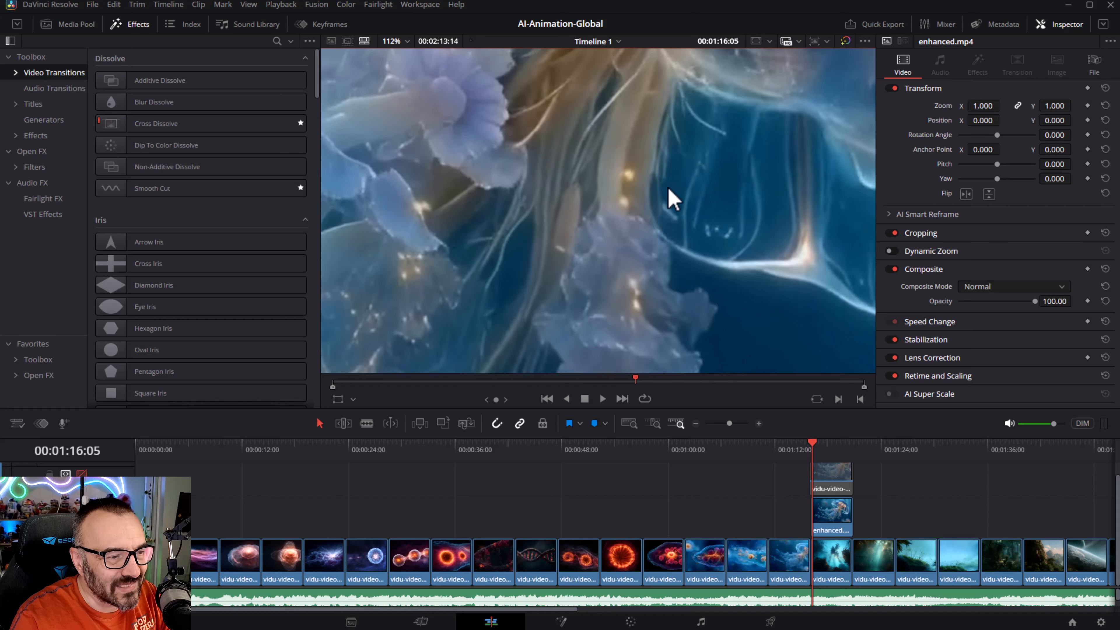
pyautogui.scroll(-4, 684, 190)
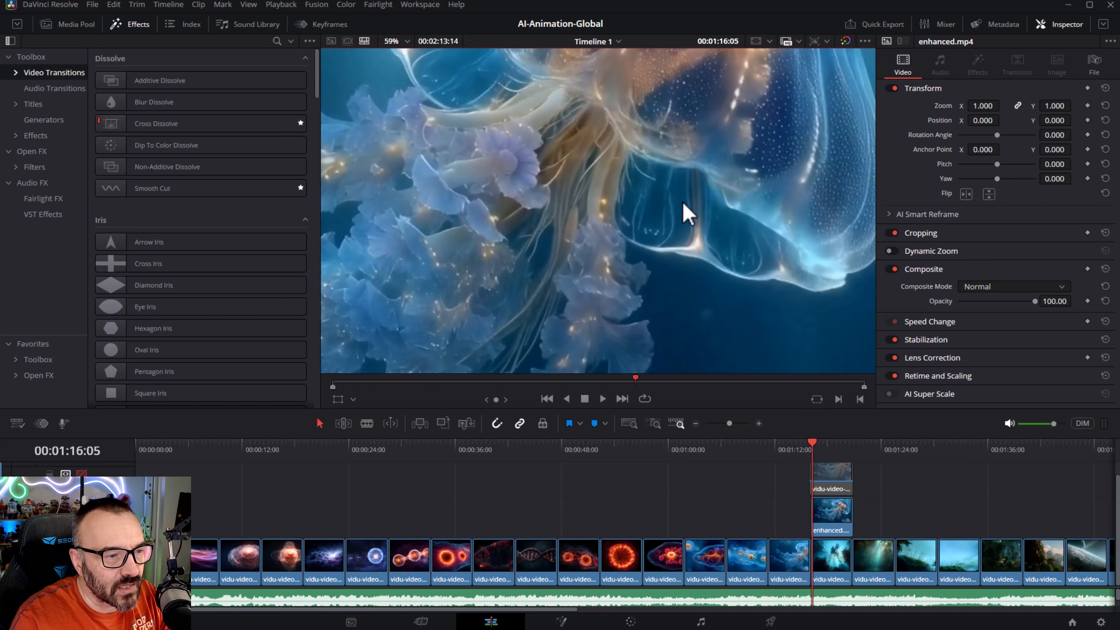
pyautogui.moveTo(679, 194); pyautogui.dragTo(630, 220)
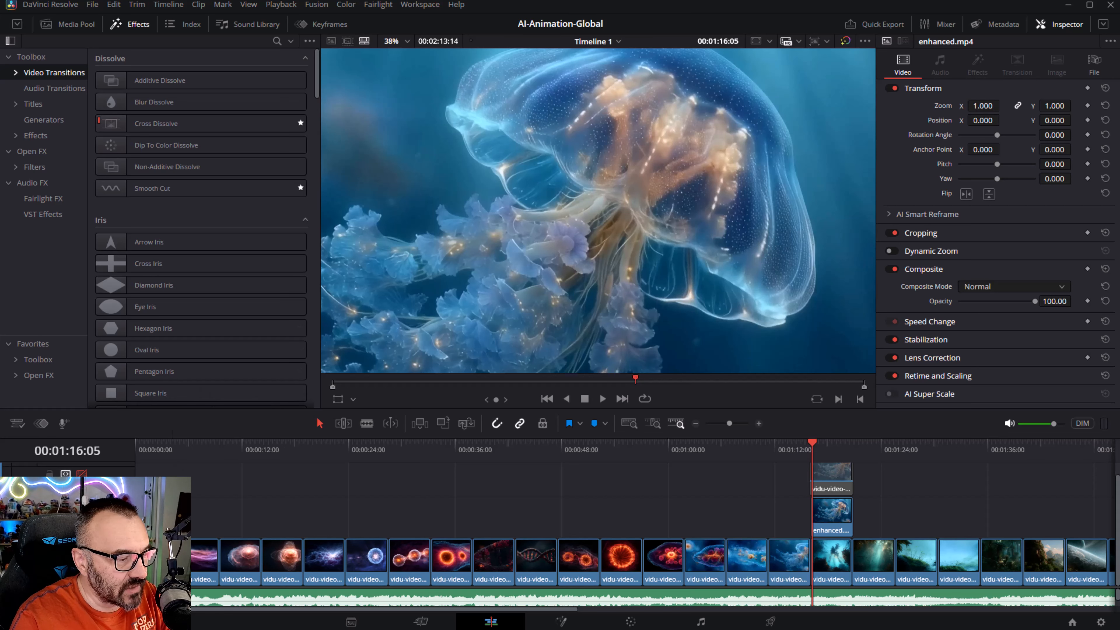
pyautogui.click(82, 515)
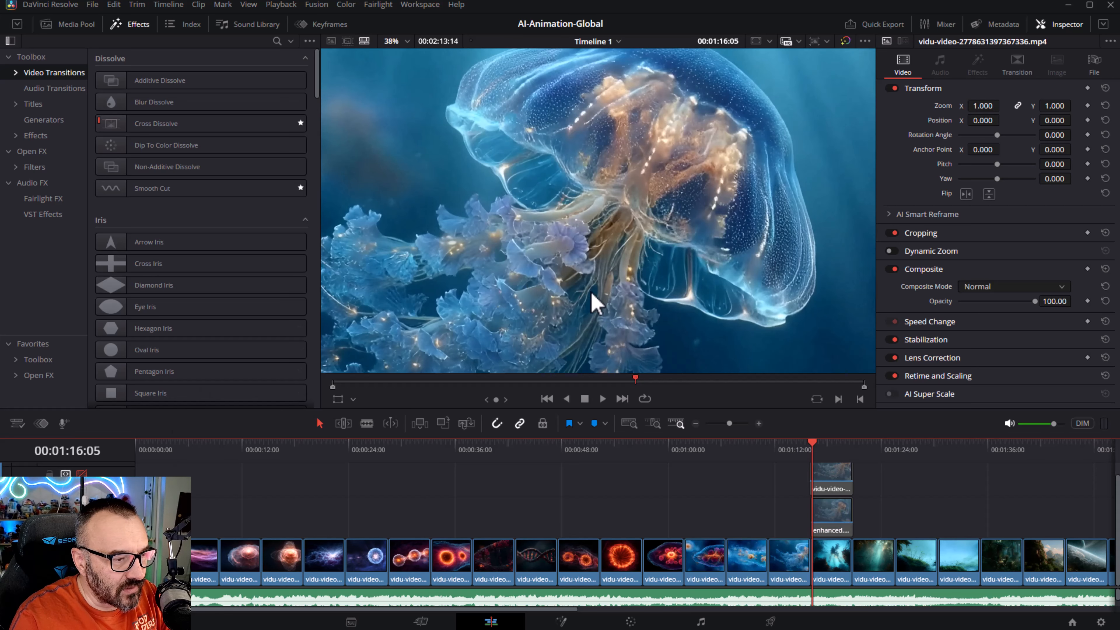
pyautogui.moveTo(583, 315); pyautogui.dragTo(694, 181)
pyautogui.scroll(2, 536, 192)
pyautogui.scroll(4, 539, 200)
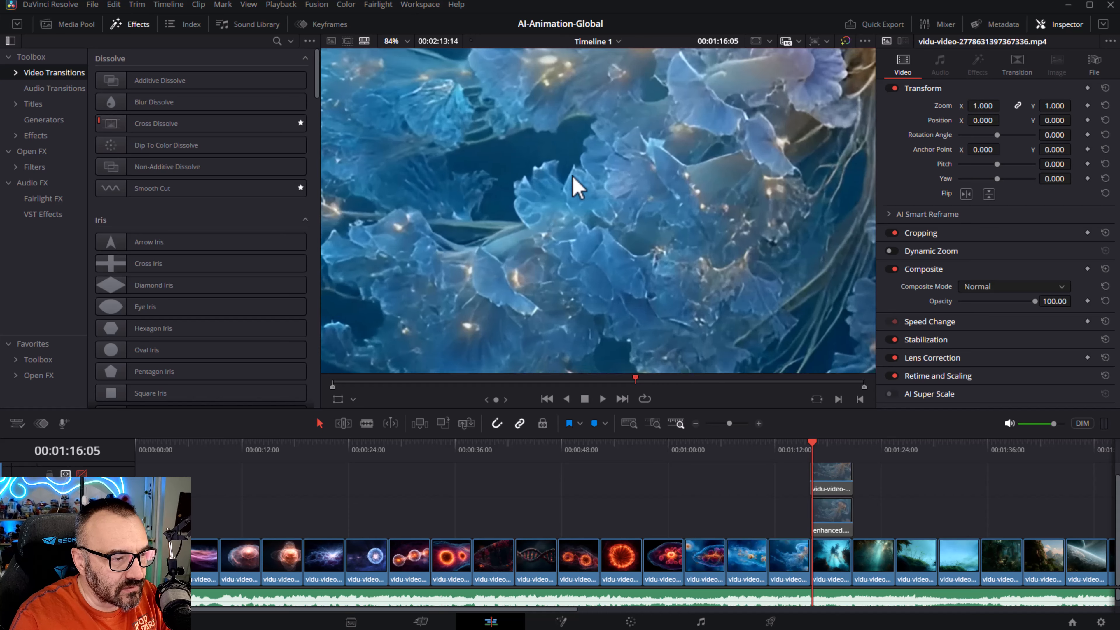
pyautogui.click(81, 515)
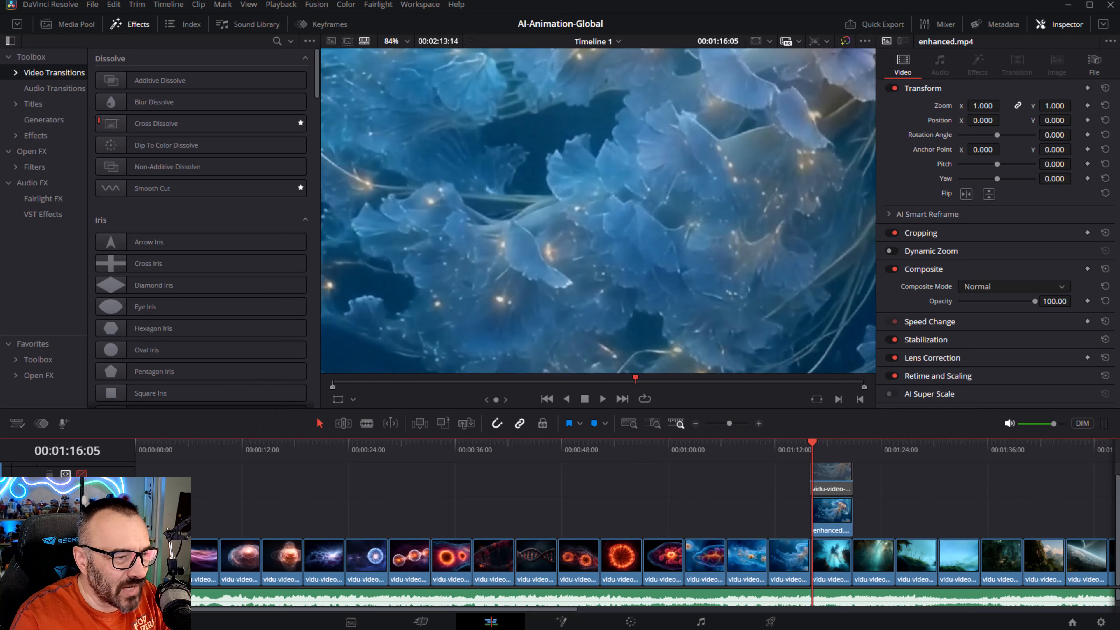
pyautogui.click(81, 514)
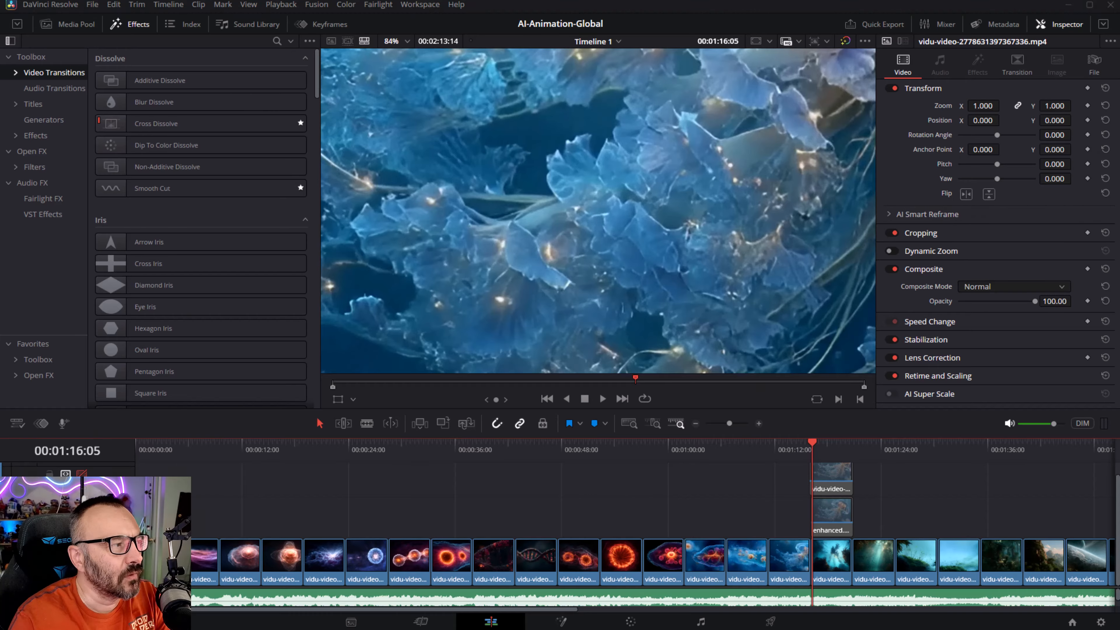
# - Switch to Gigapixel, raise the Recover model's Detail to 99 and preview an area of the image
pyautogui.hotkey('alt', 'Tab')
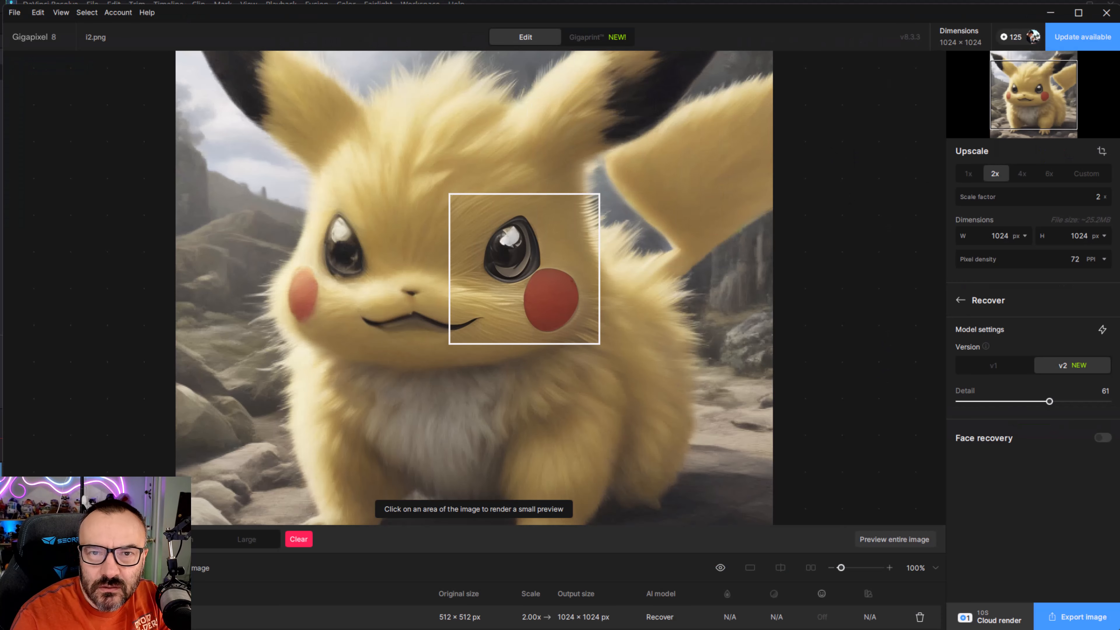
pyautogui.click(993, 314)
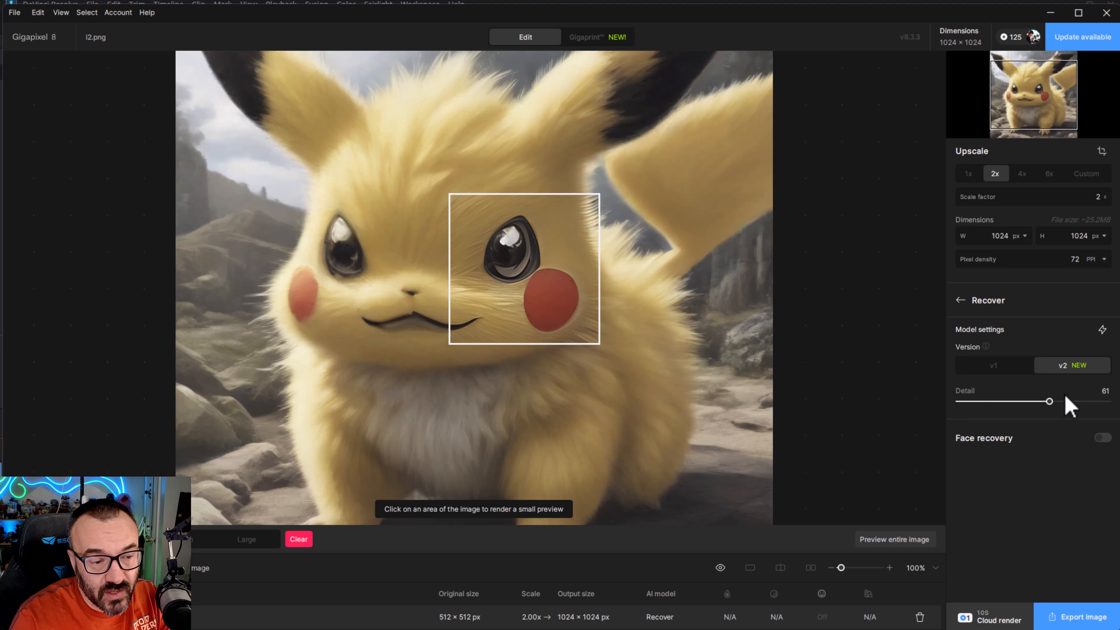
pyautogui.moveTo(1060, 402); pyautogui.dragTo(1107, 402)
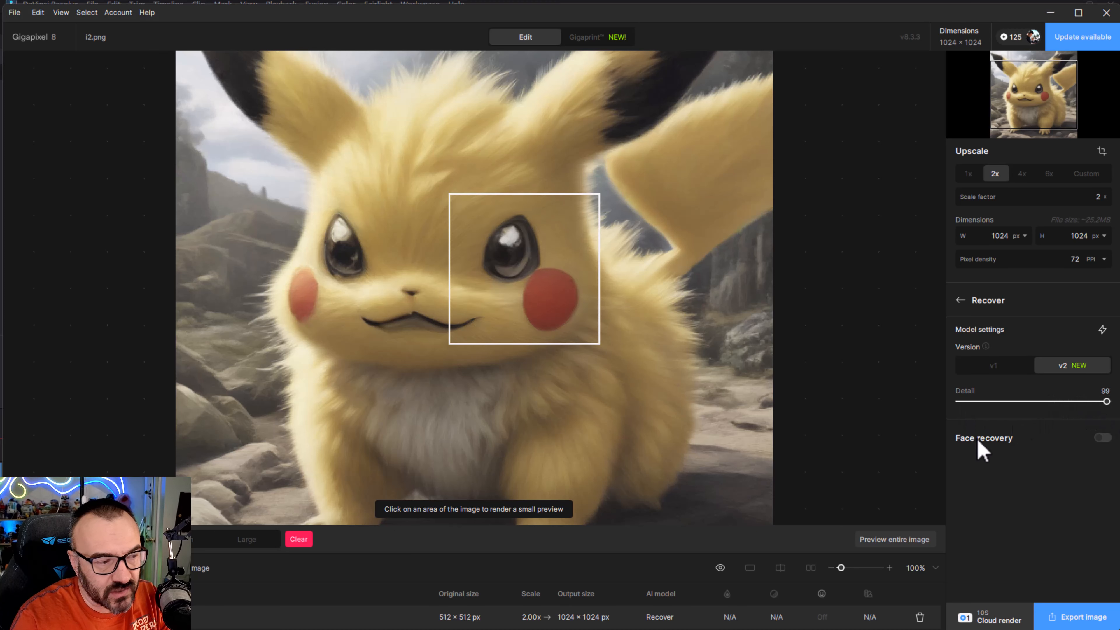
pyautogui.click(354, 277)
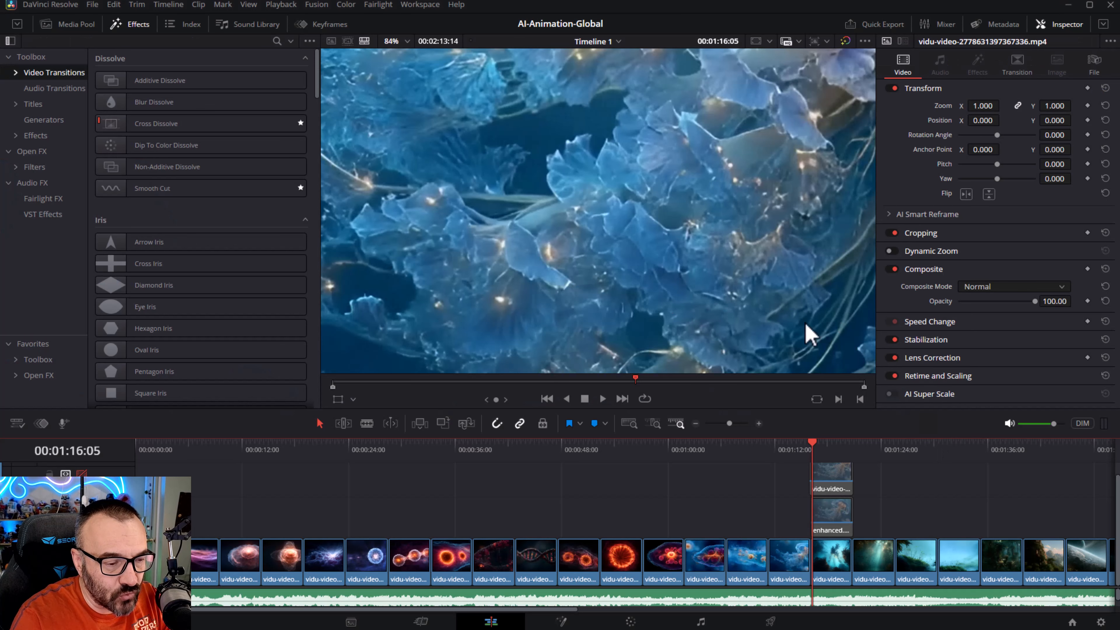
# - Scrub the playhead through later frames of the enhanced clip, then return to the jellyfish frame
pyautogui.click(833, 446)
pyautogui.moveTo(836, 451)
pyautogui.mouseDown()
pyautogui.moveTo(821, 452)
pyautogui.moveTo(830, 450)
pyautogui.mouseUp()
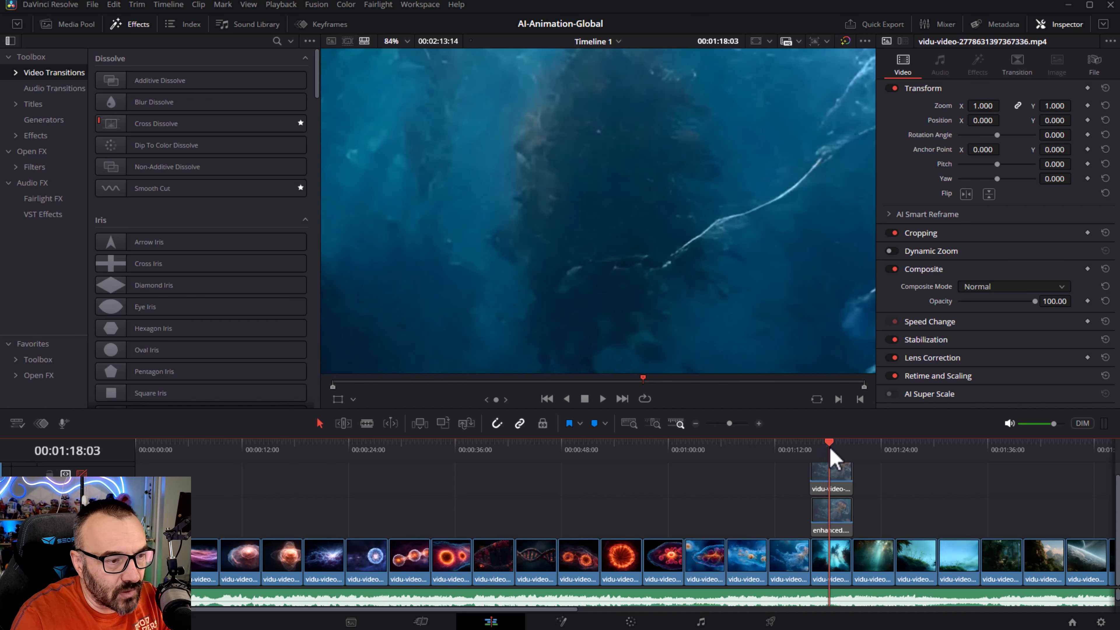
pyautogui.scroll(3, 553, 167)
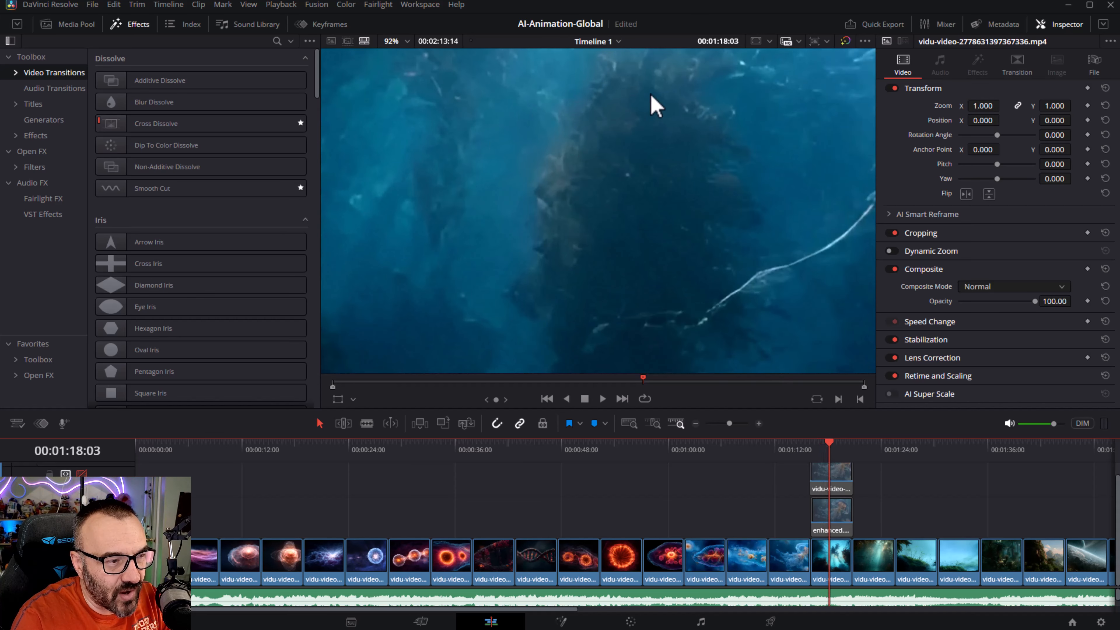
pyautogui.click(837, 450)
pyautogui.moveTo(837, 448); pyautogui.dragTo(829, 450)
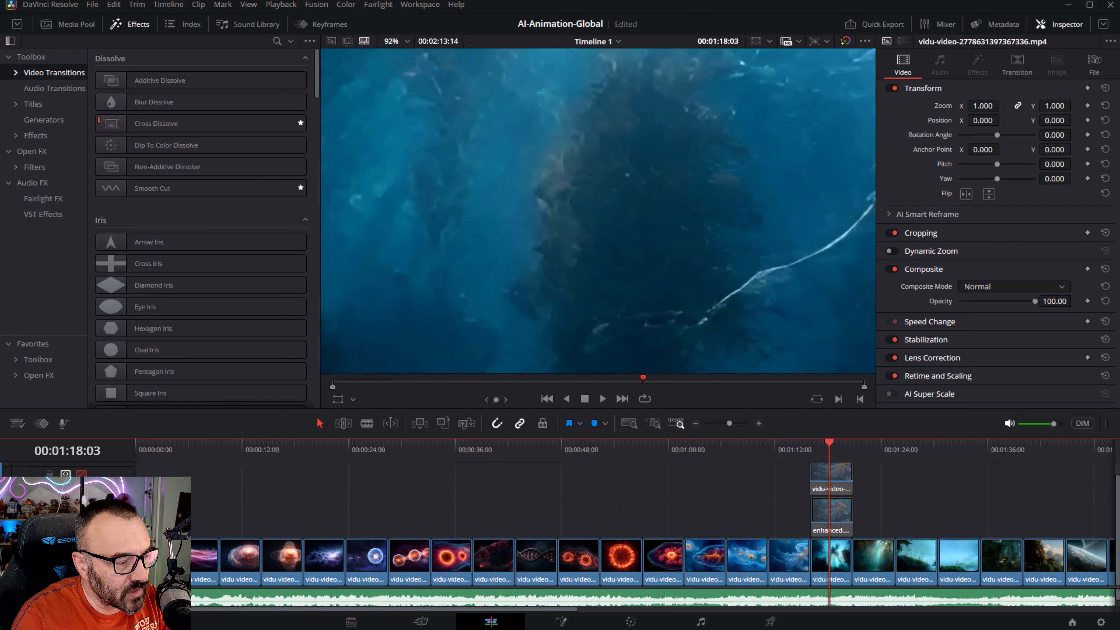
pyautogui.click(832, 512)
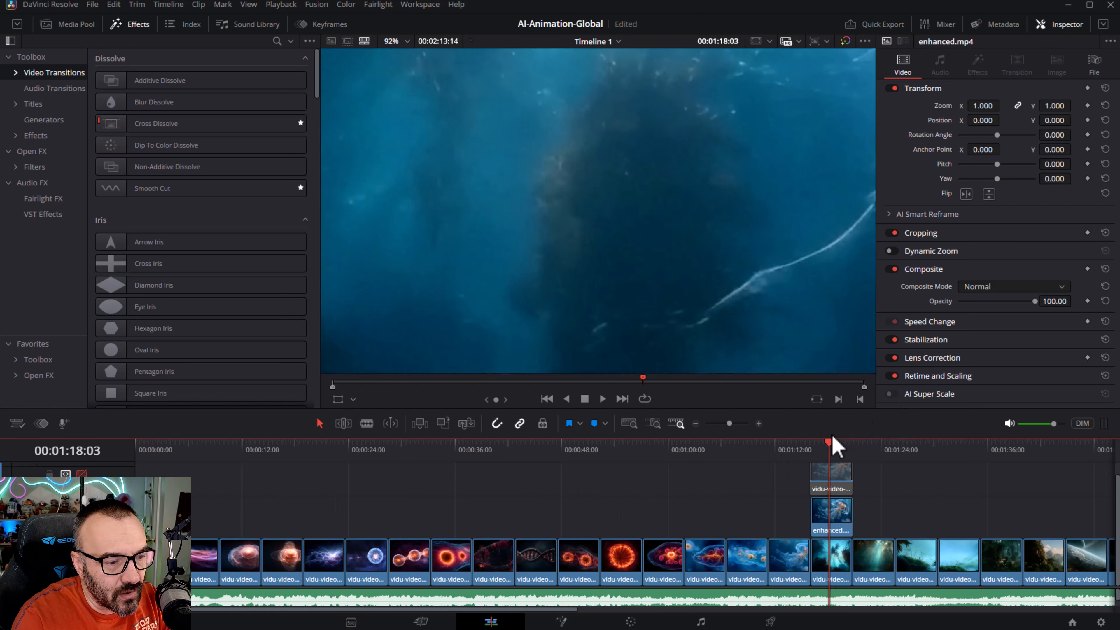
pyautogui.click(824, 448)
pyautogui.moveTo(823, 448); pyautogui.dragTo(844, 449)
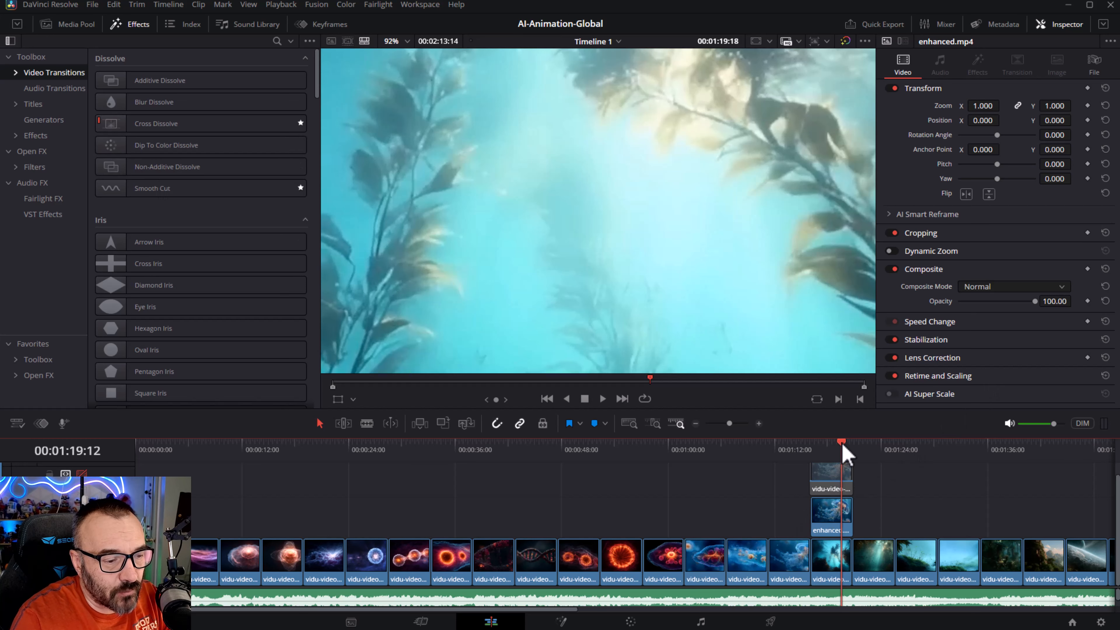
pyautogui.moveTo(843, 444); pyautogui.dragTo(818, 454)
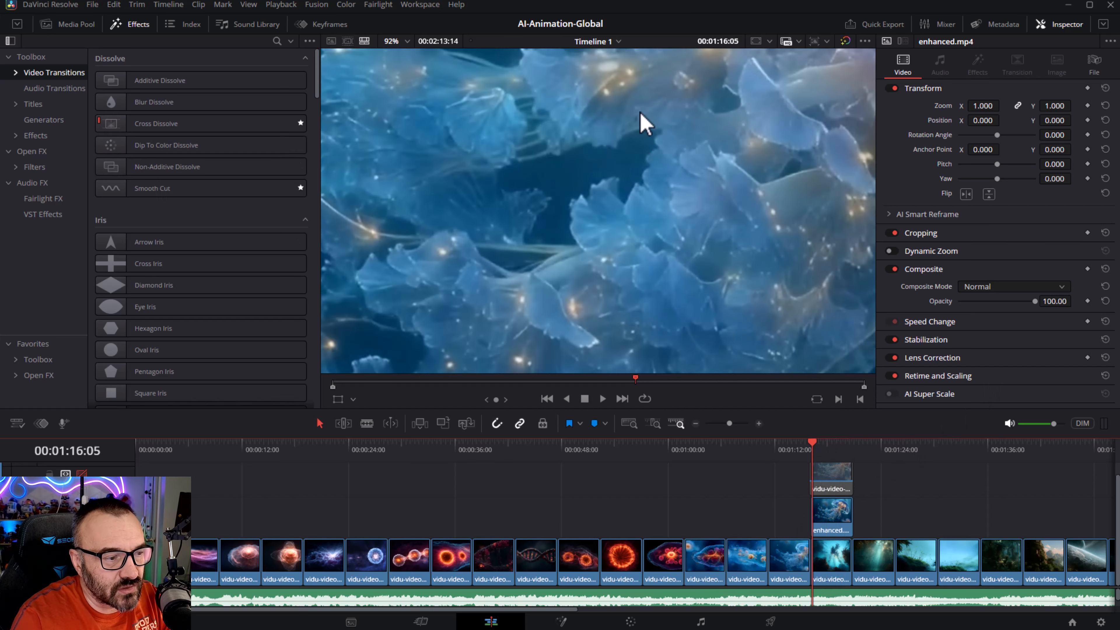
# - Toggle the enhanced track again to compare the whole jellyfish in the original and enhanced versions
pyautogui.scroll(-2, 648, 128)
pyautogui.scroll(-2, 645, 117)
pyautogui.moveTo(645, 117); pyautogui.dragTo(498, 326)
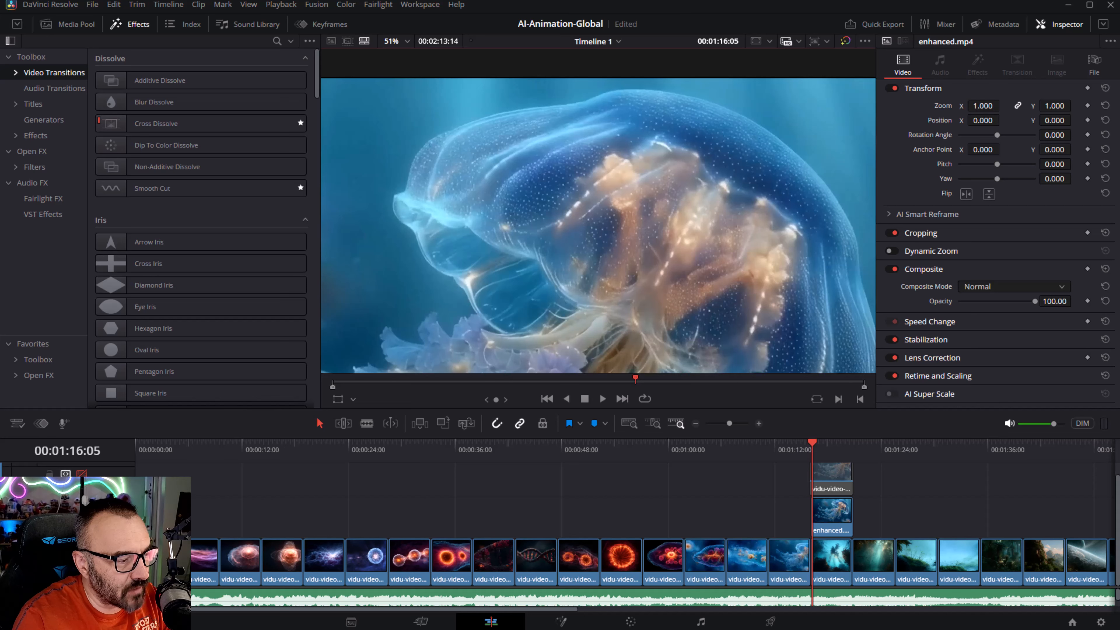
pyautogui.click(81, 515)
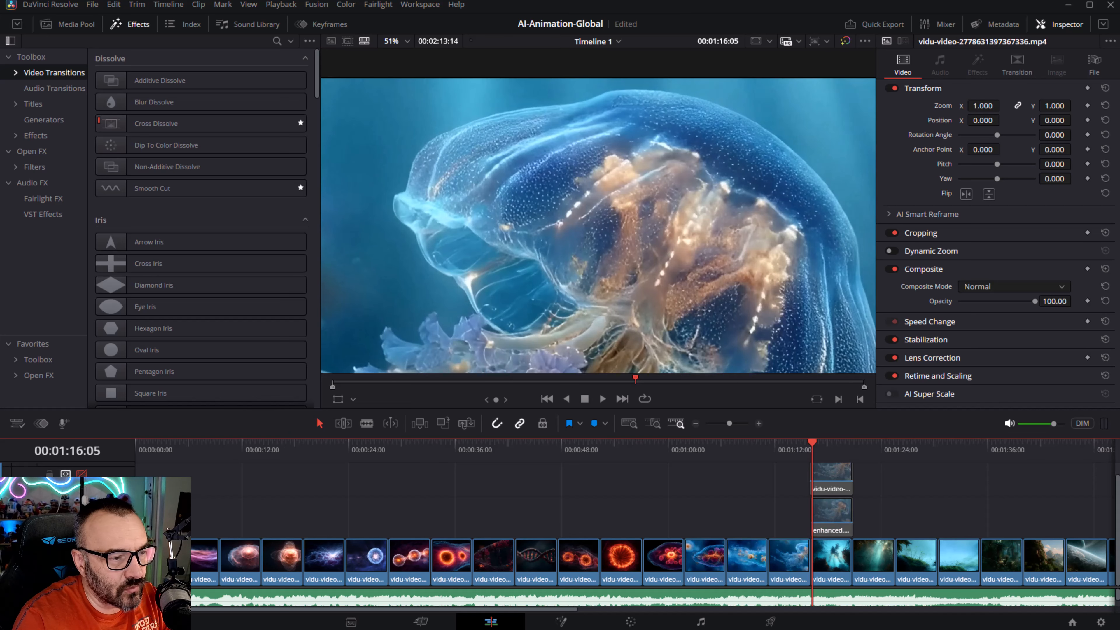
pyautogui.click(82, 515)
pyautogui.click(82, 514)
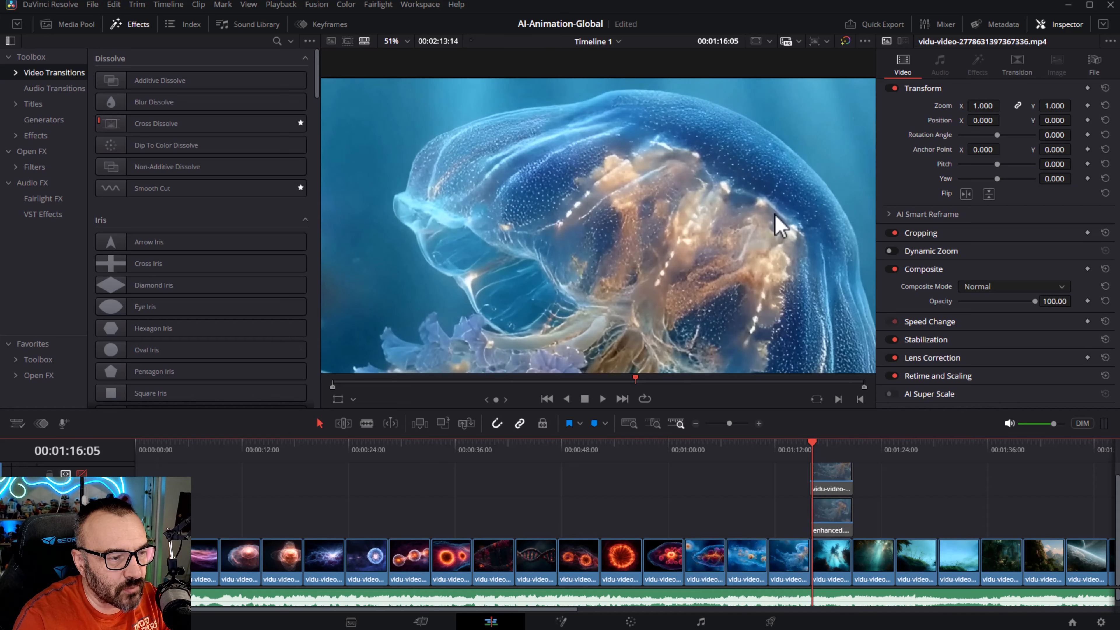
# - Inspect the jellyfish's body and tentacles up close, toggling the enhanced track to compare fine detail
pyautogui.scroll(-3, 638, 251)
pyautogui.scroll(3, 645, 250)
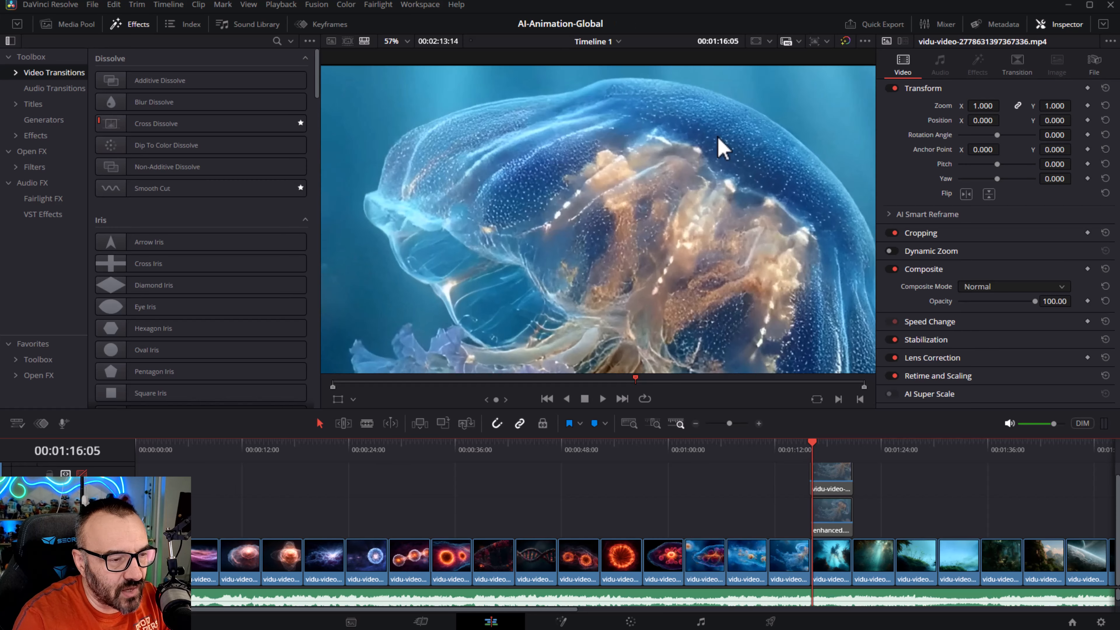
pyautogui.scroll(2, 720, 145)
pyautogui.scroll(2, 731, 220)
pyautogui.moveTo(531, 205); pyautogui.dragTo(591, 273)
pyautogui.scroll(-1, 697, 190)
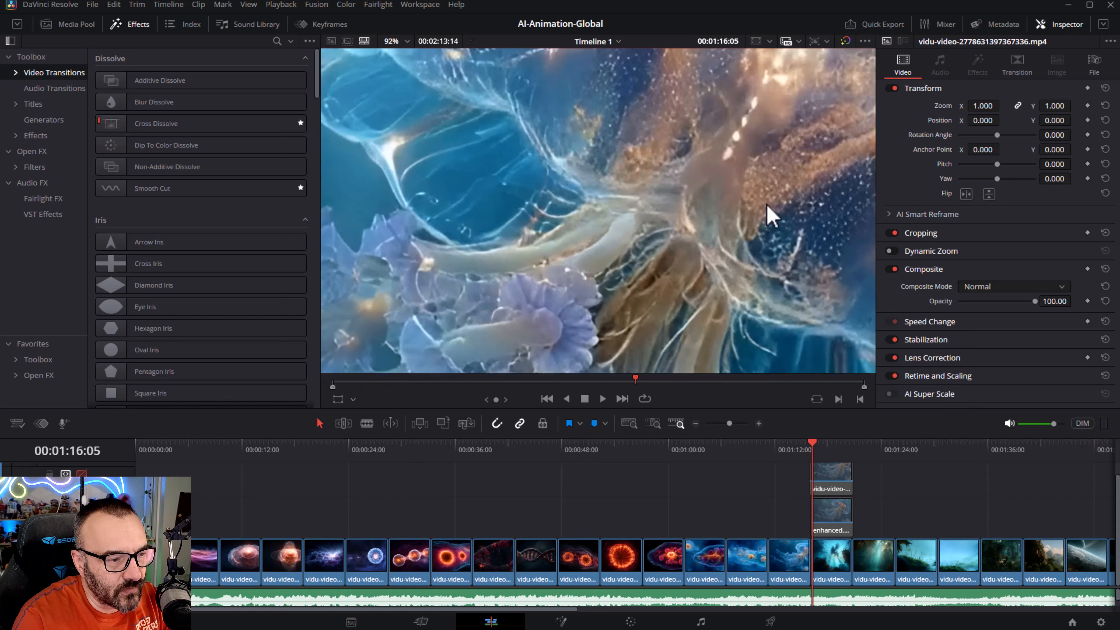
pyautogui.scroll(-2, 737, 266)
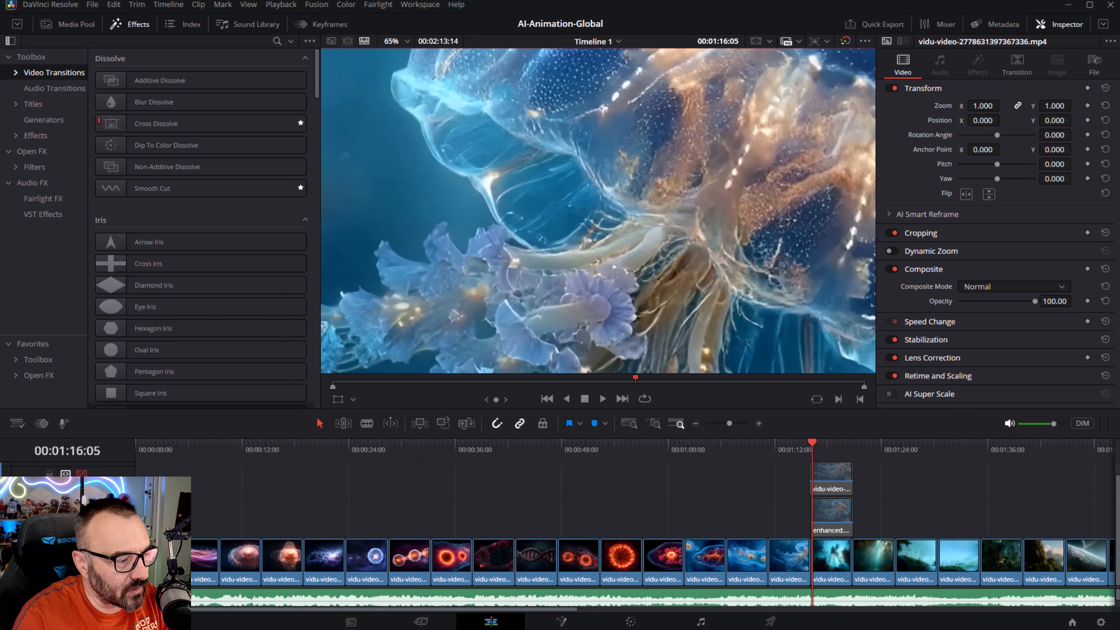
pyautogui.click(82, 515)
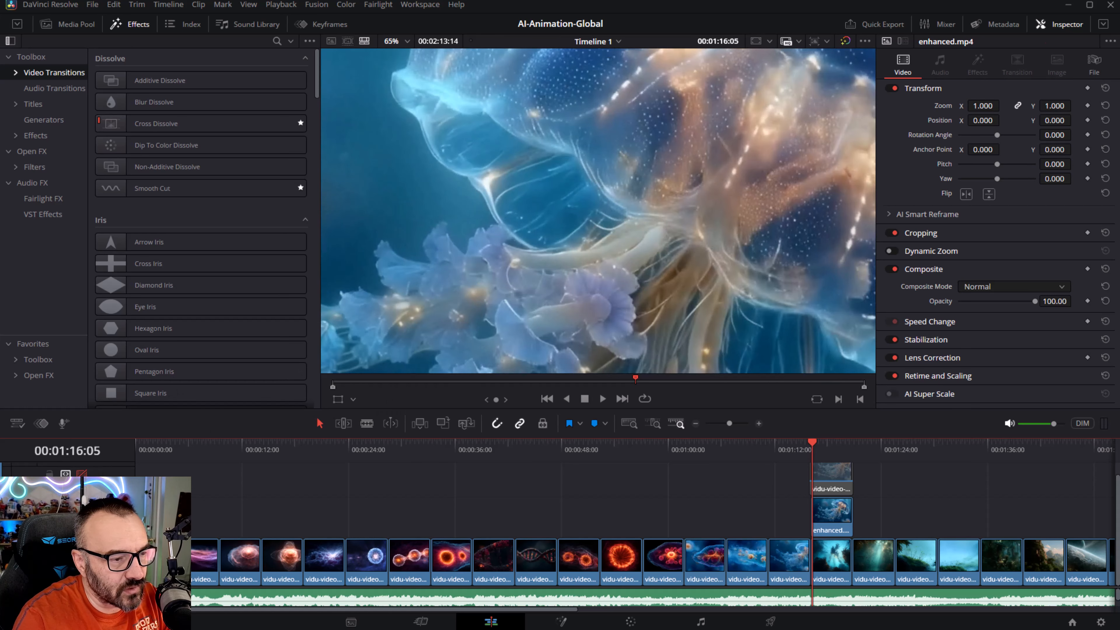
pyautogui.scroll(-3, 657, 125)
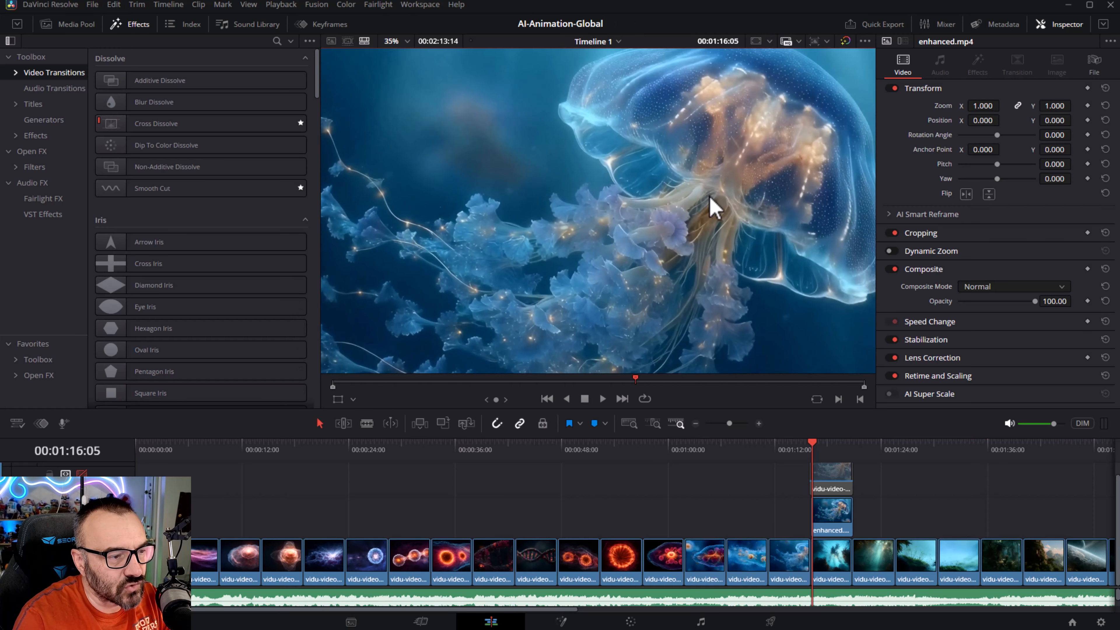
pyautogui.scroll(2, 580, 212)
pyautogui.scroll(1, 580, 212)
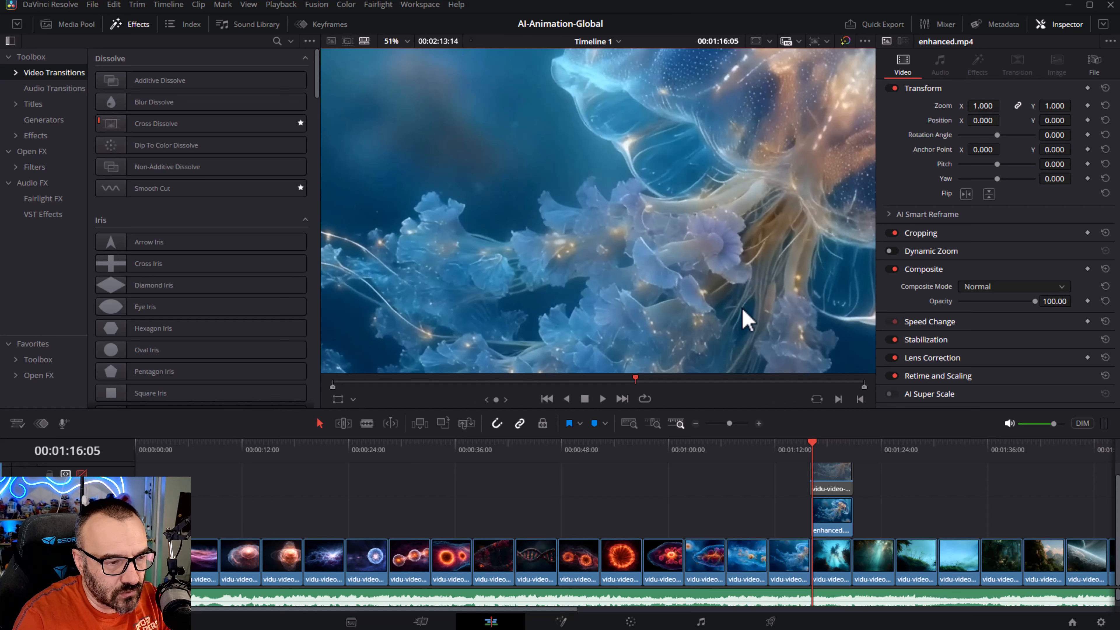
pyautogui.scroll(2, 747, 231)
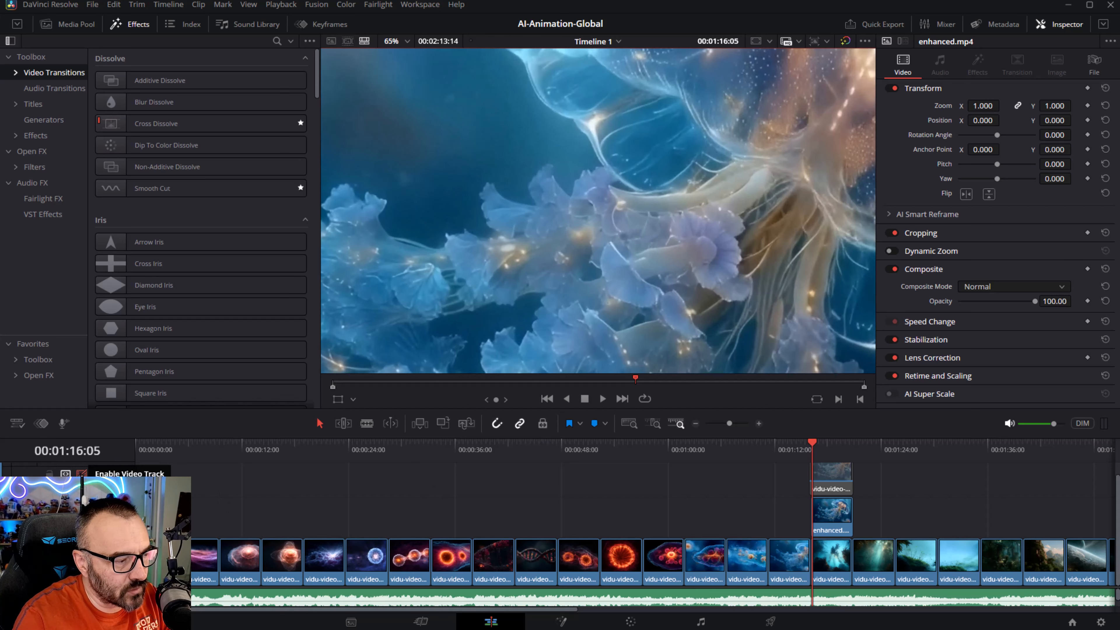
# - Enable the Starlight Mini track above and toggle it to compare it with the Starlight enhancement
pyautogui.click(82, 473)
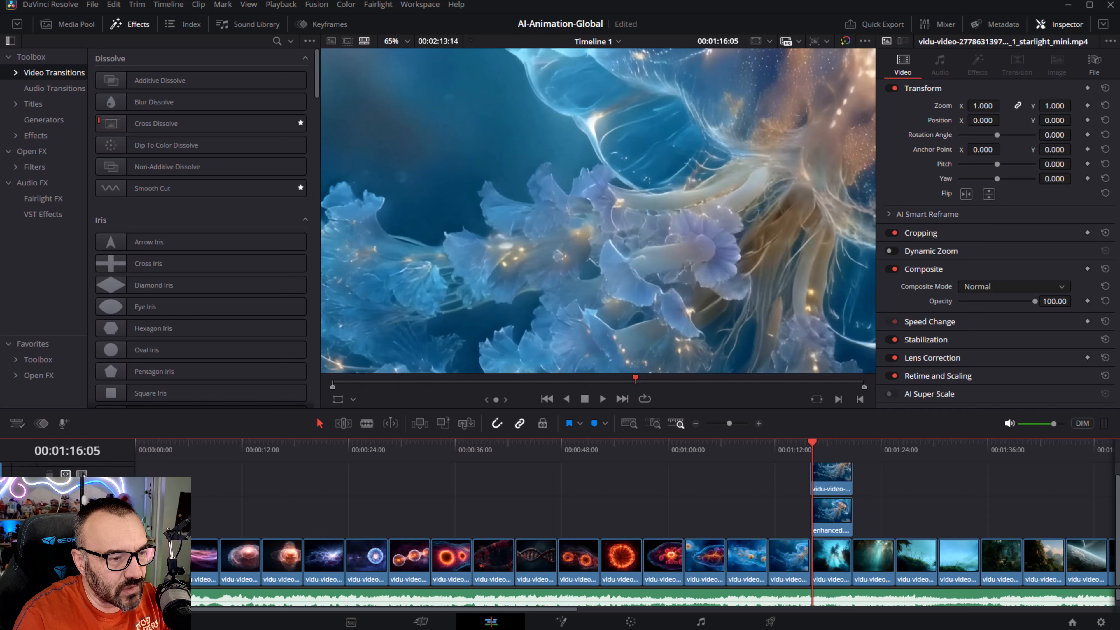
pyautogui.click(82, 474)
pyautogui.click(82, 474)
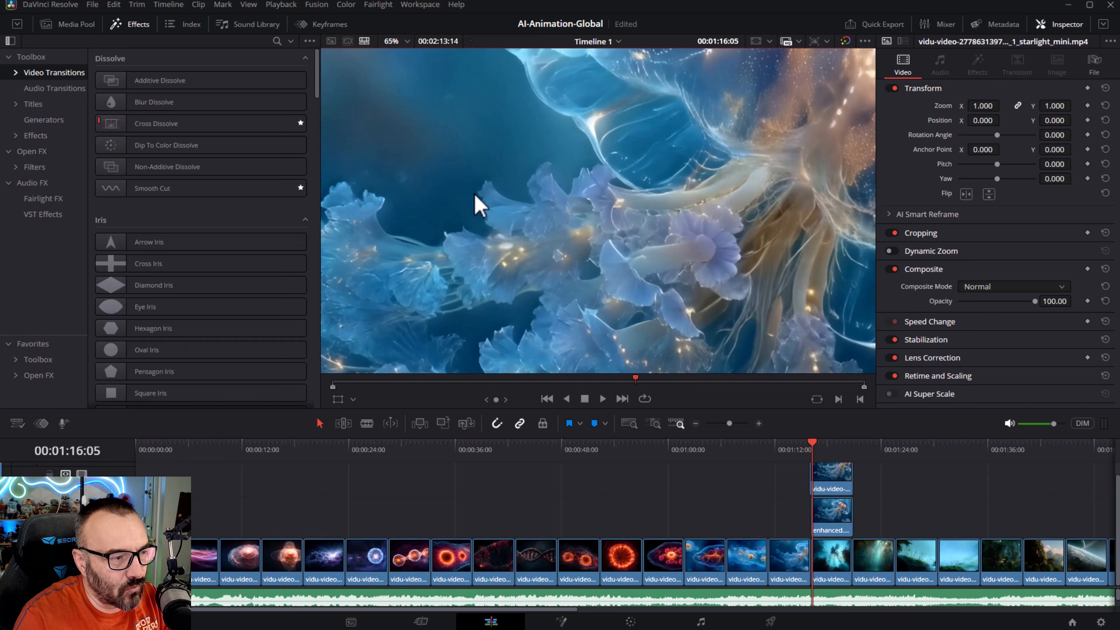
# - Inspect the tentacles up close and toggle the Starlight Mini track to compare its detail with the Starlight version
pyautogui.scroll(5, 381, 221)
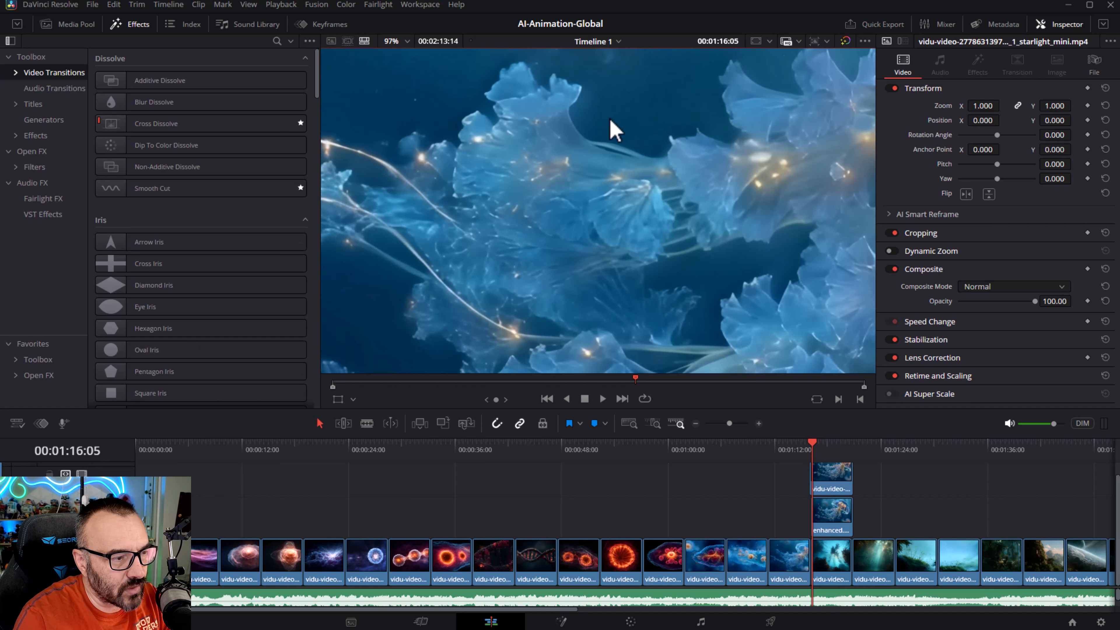
pyautogui.scroll(1, 688, 214)
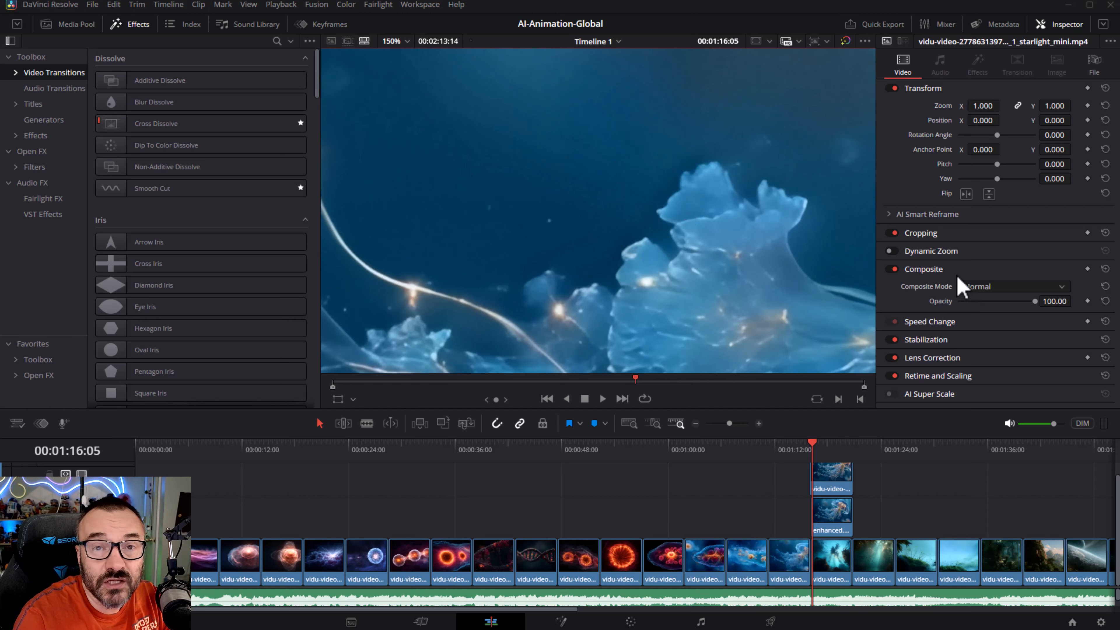
pyautogui.moveTo(633, 223); pyautogui.dragTo(296, 31)
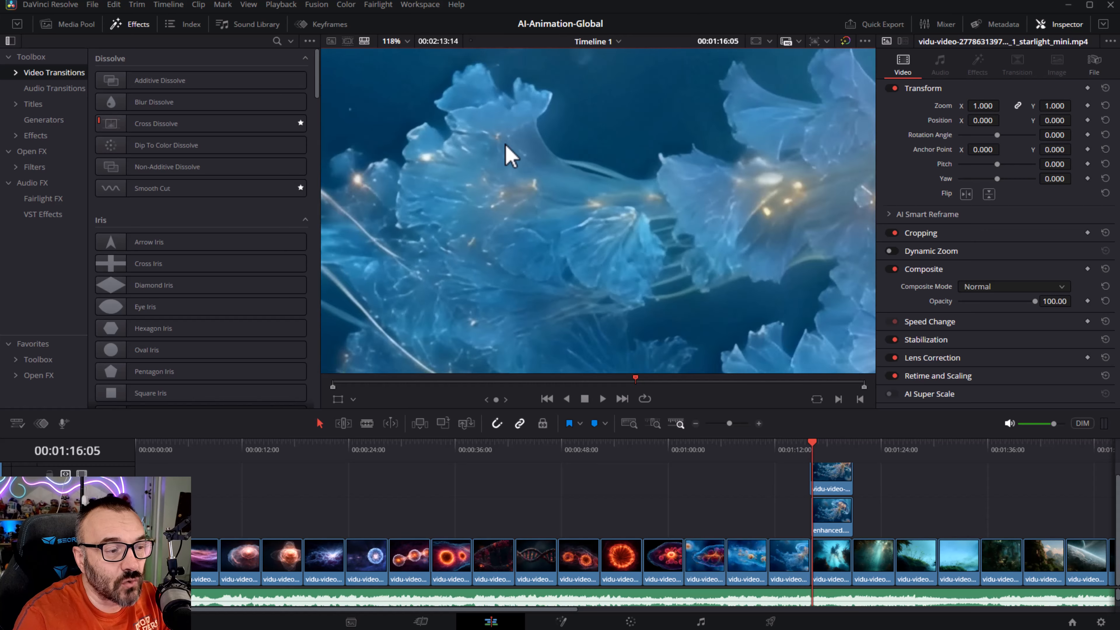
pyautogui.scroll(-5, 543, 205)
pyautogui.moveTo(616, 227); pyautogui.dragTo(611, 226)
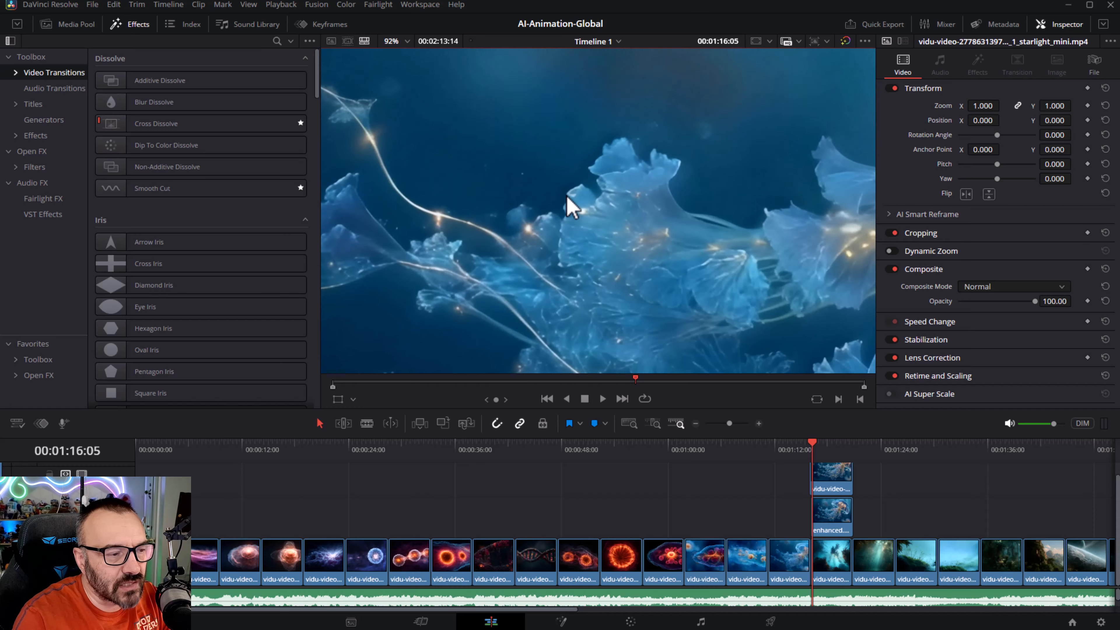
pyautogui.scroll(2, 631, 217)
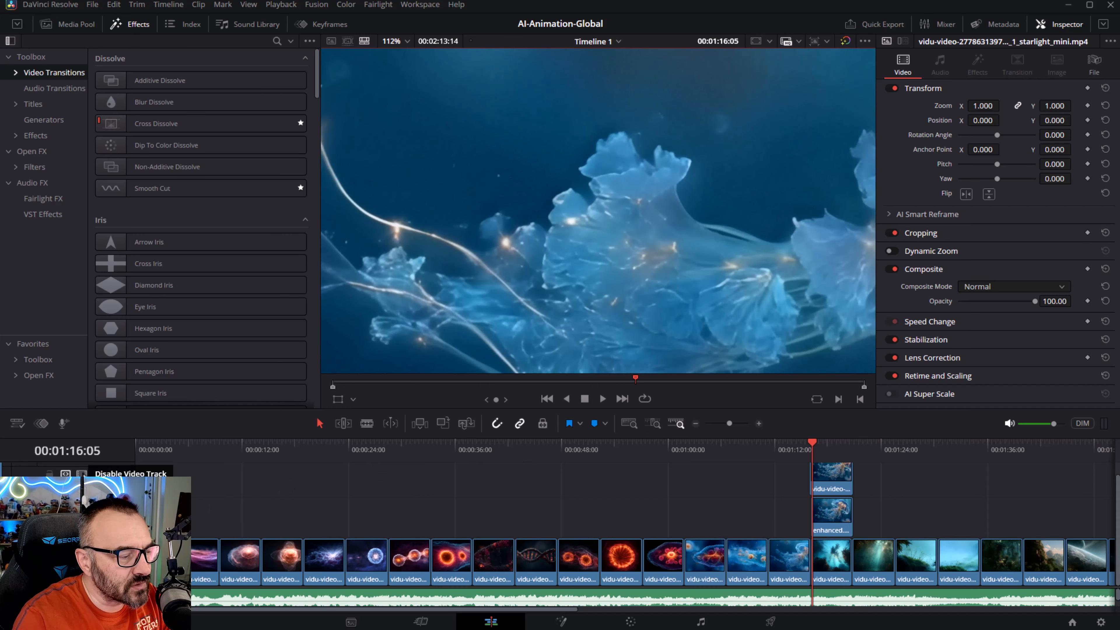
pyautogui.click(83, 475)
pyautogui.click(82, 475)
pyautogui.click(83, 475)
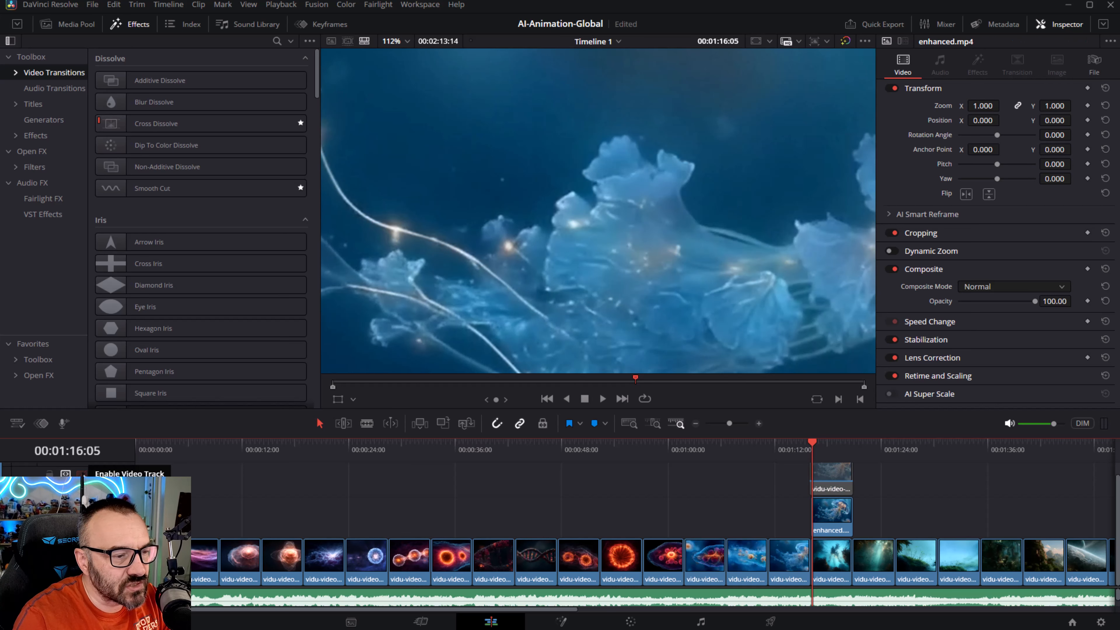
# - Disable the Starlight enhanced track so the Starlight Mini track sits directly above the original clip
pyautogui.scroll(-5, 572, 300)
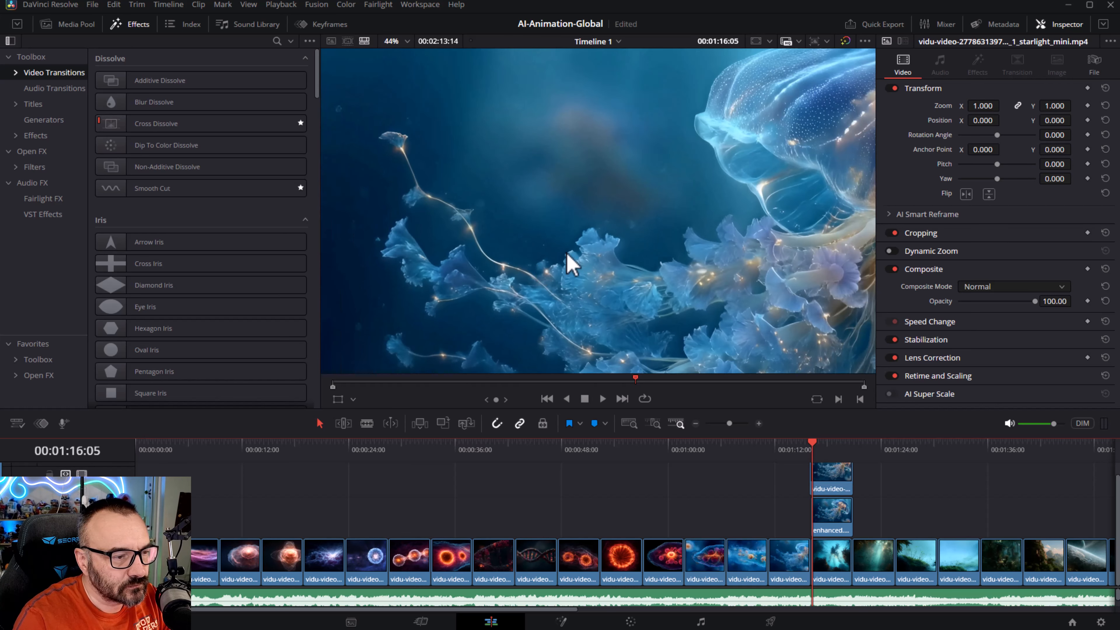
pyautogui.scroll(-3, 569, 255)
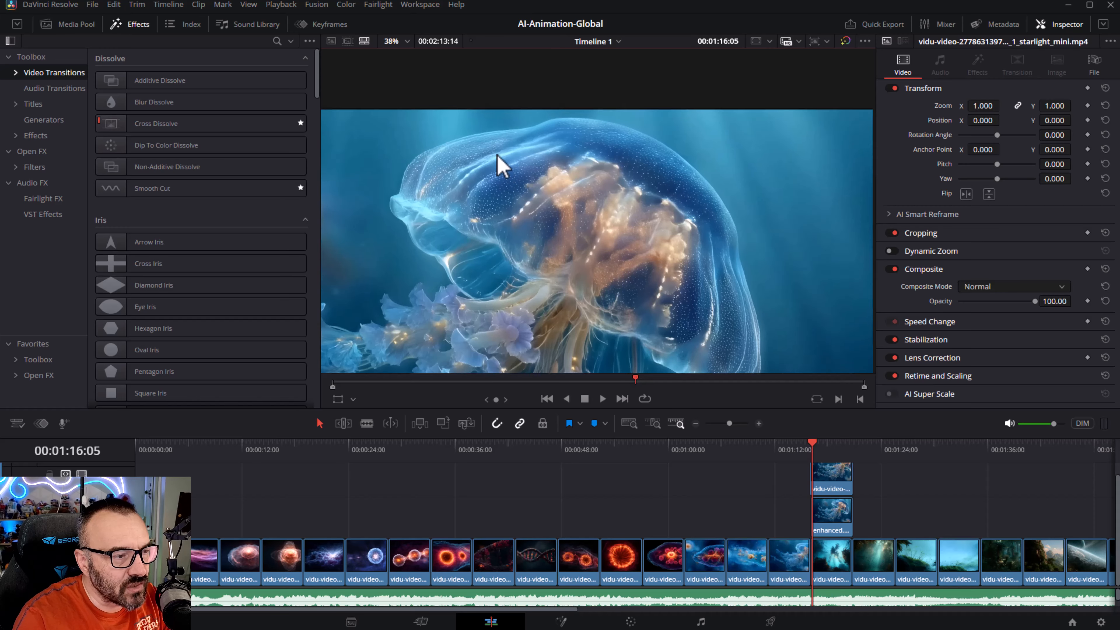
pyautogui.scroll(8, 496, 180)
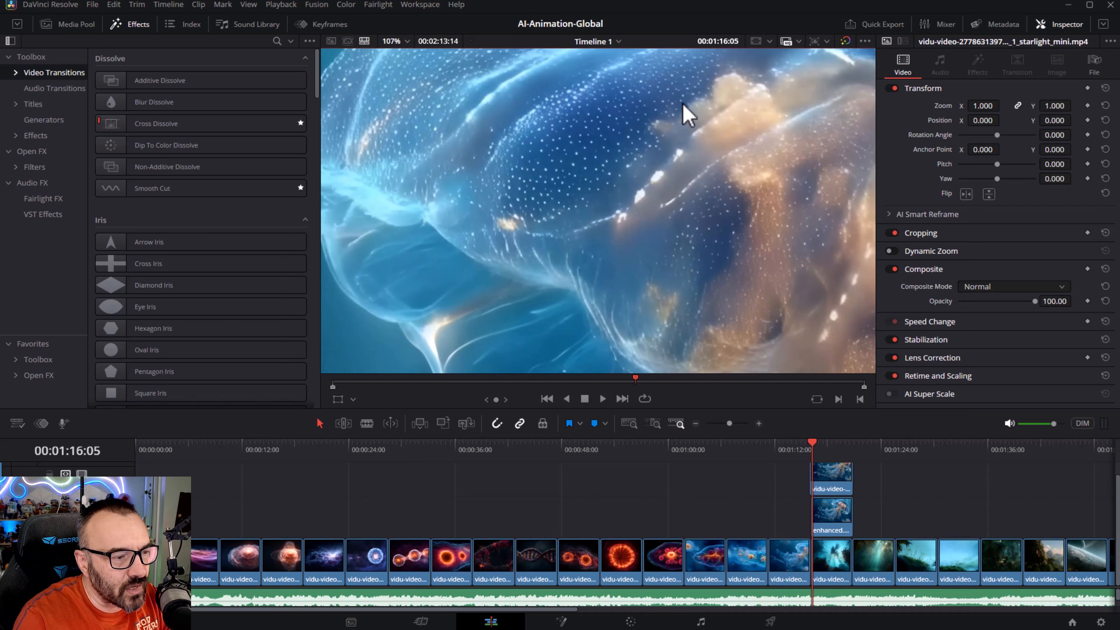
pyautogui.scroll(-2, 686, 116)
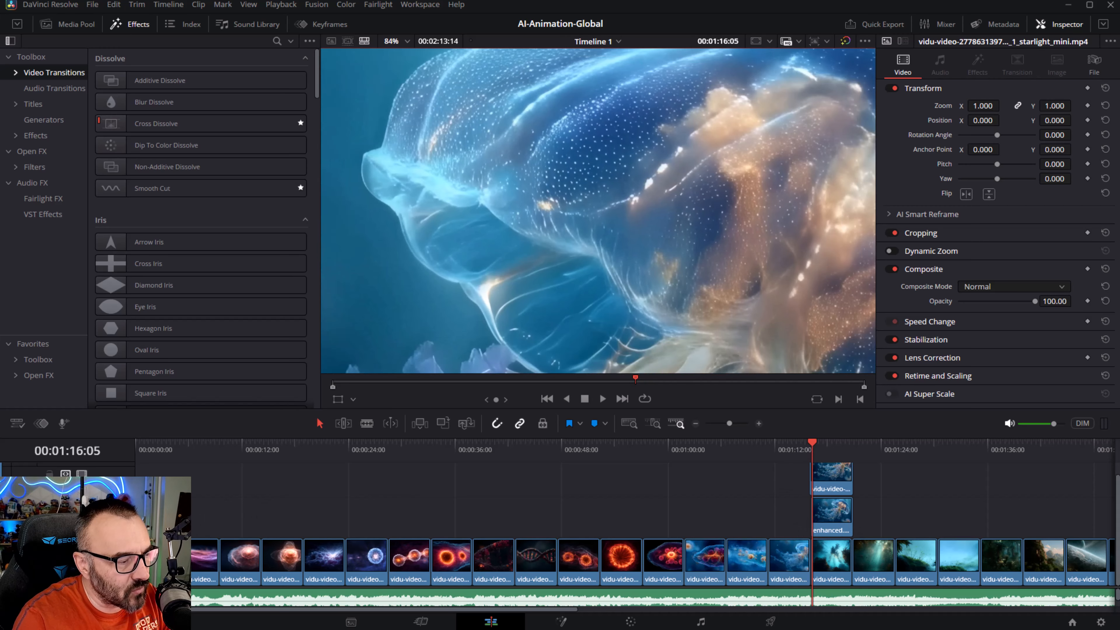
pyautogui.click(81, 515)
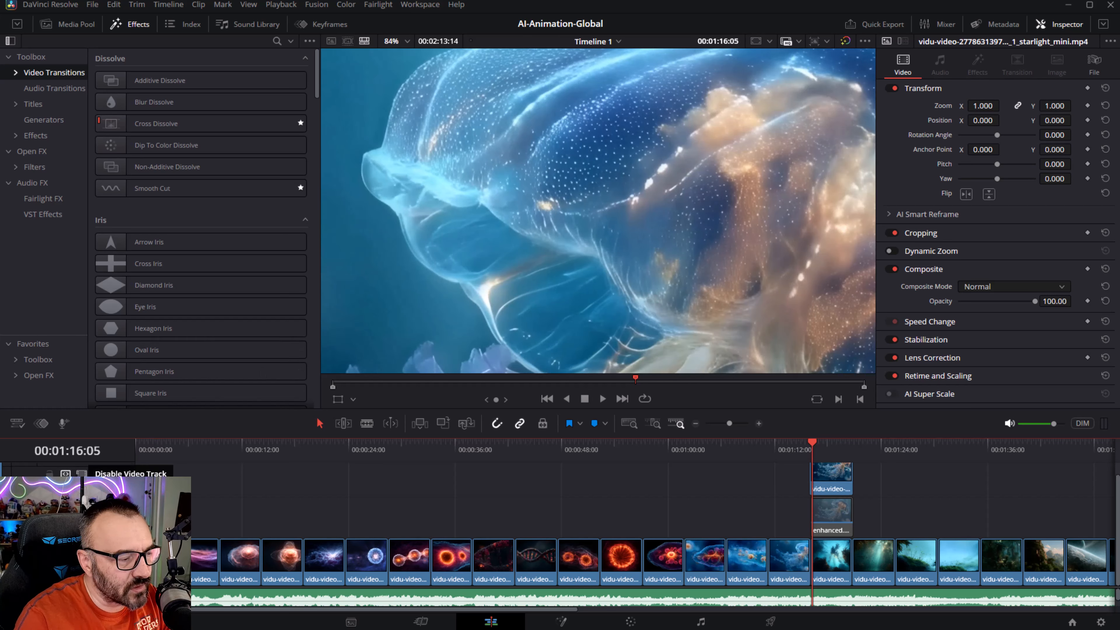
pyautogui.click(82, 474)
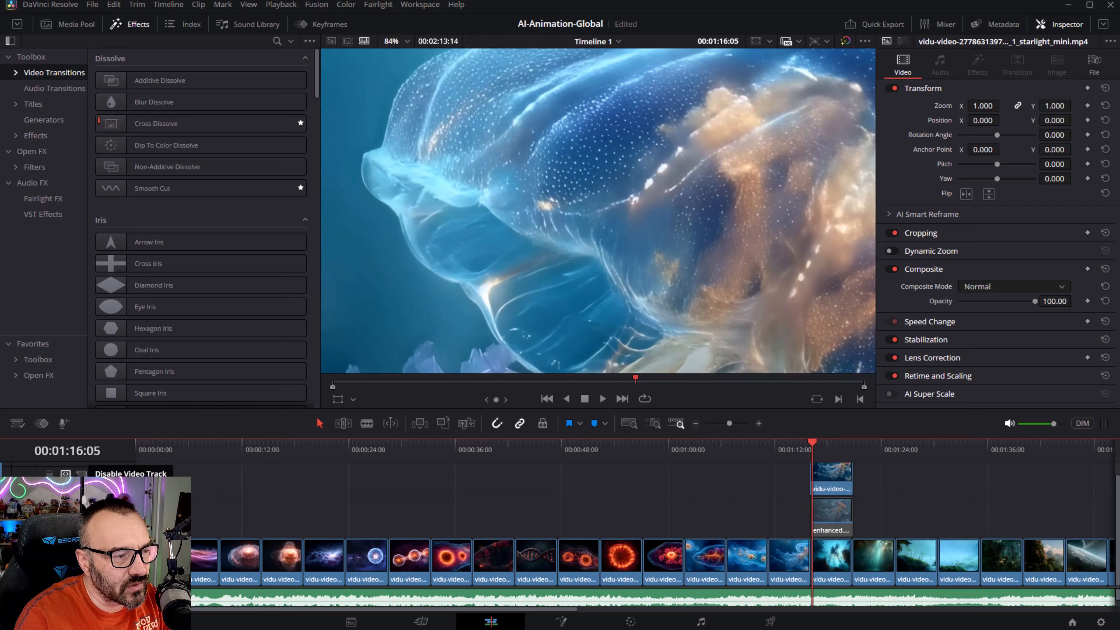
# - Zoom into the jellyfish's bell and toggle the Starlight Mini track to compare it against the original
pyautogui.scroll(3, 385, 208)
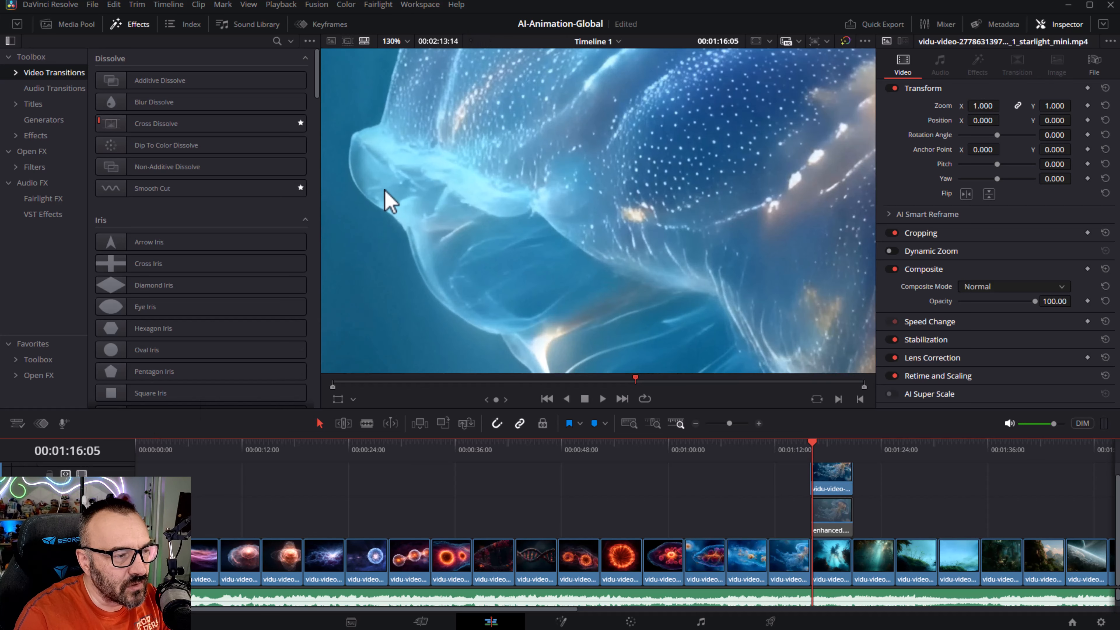
pyautogui.moveTo(643, 133); pyautogui.dragTo(653, 257)
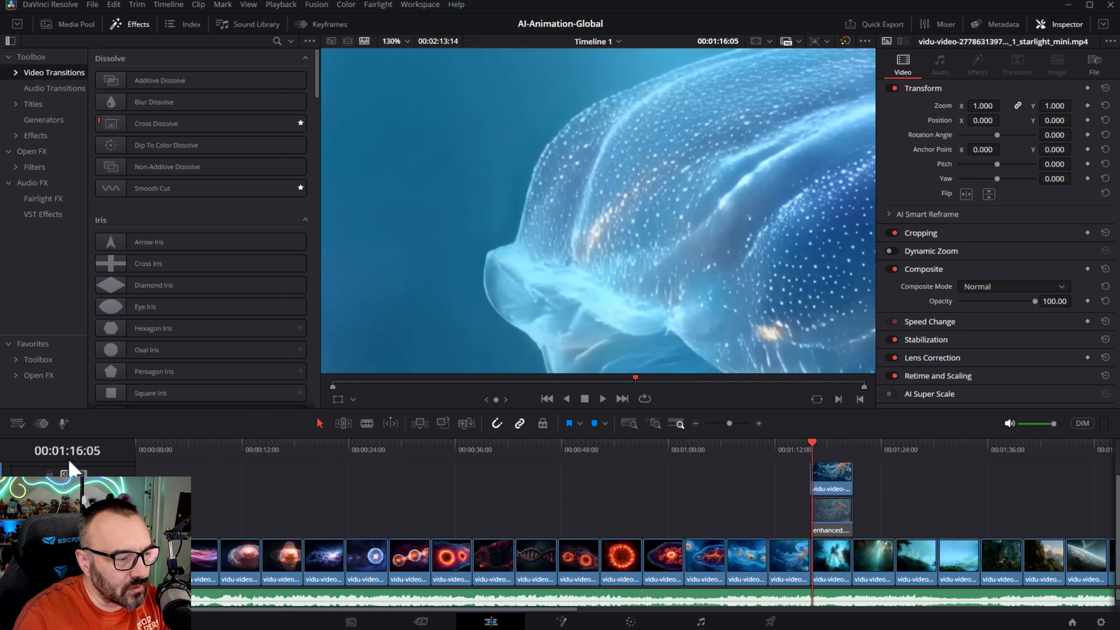
pyautogui.click(82, 473)
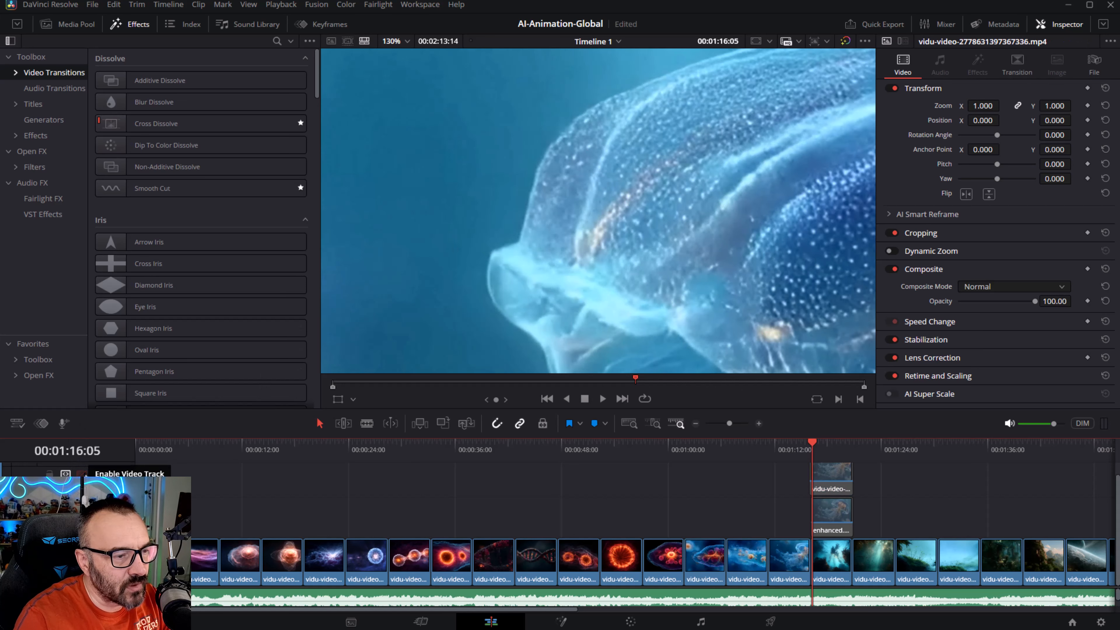
pyautogui.scroll(6, 508, 187)
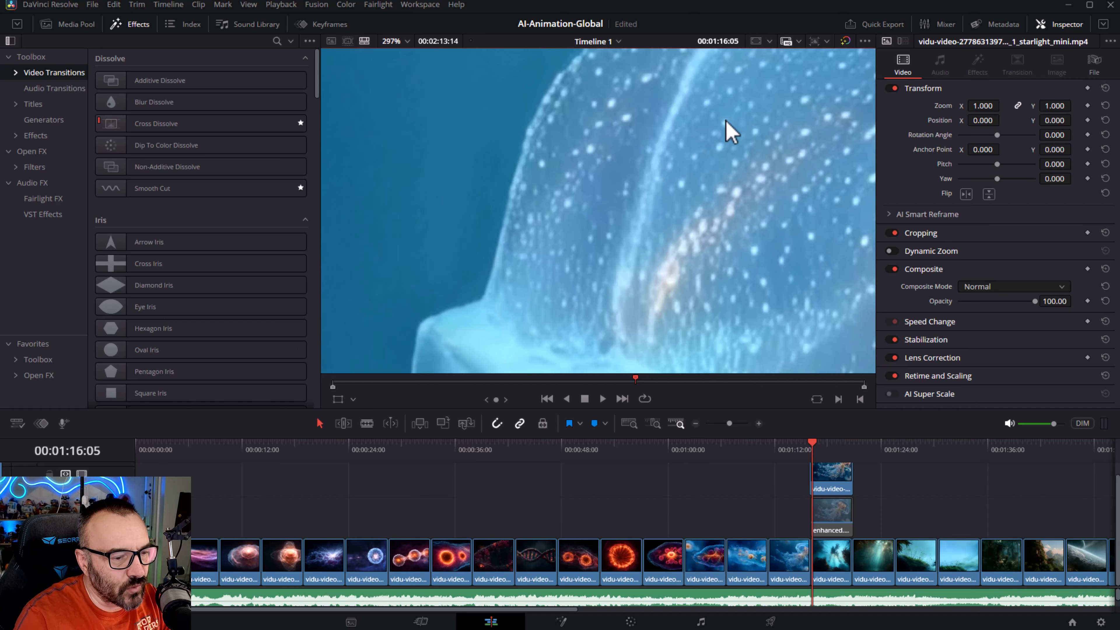
pyautogui.click(82, 473)
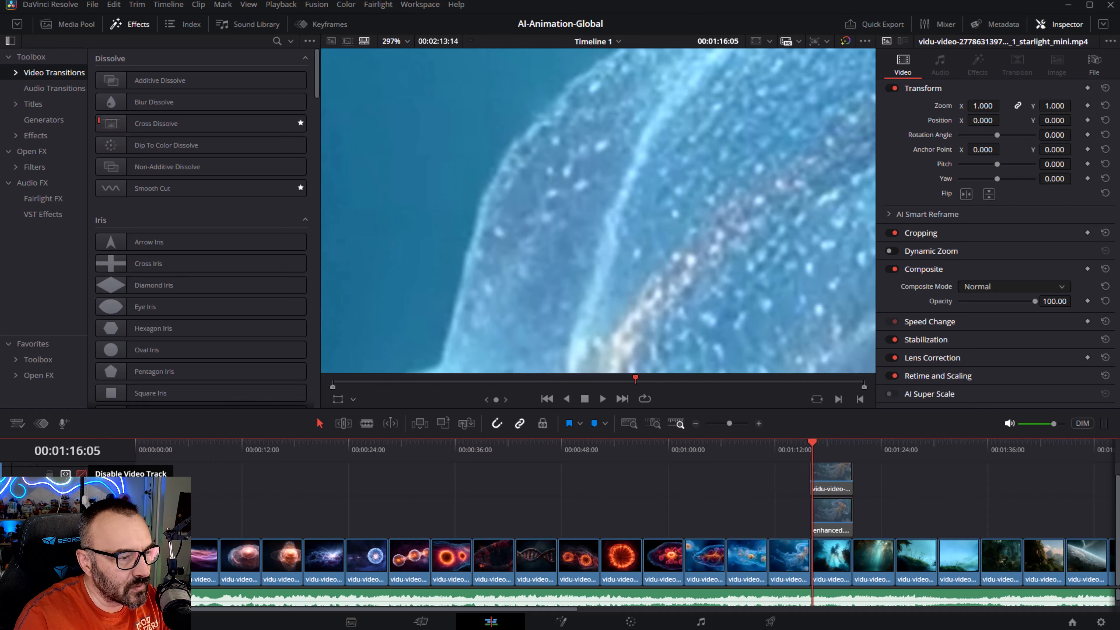
pyautogui.click(82, 474)
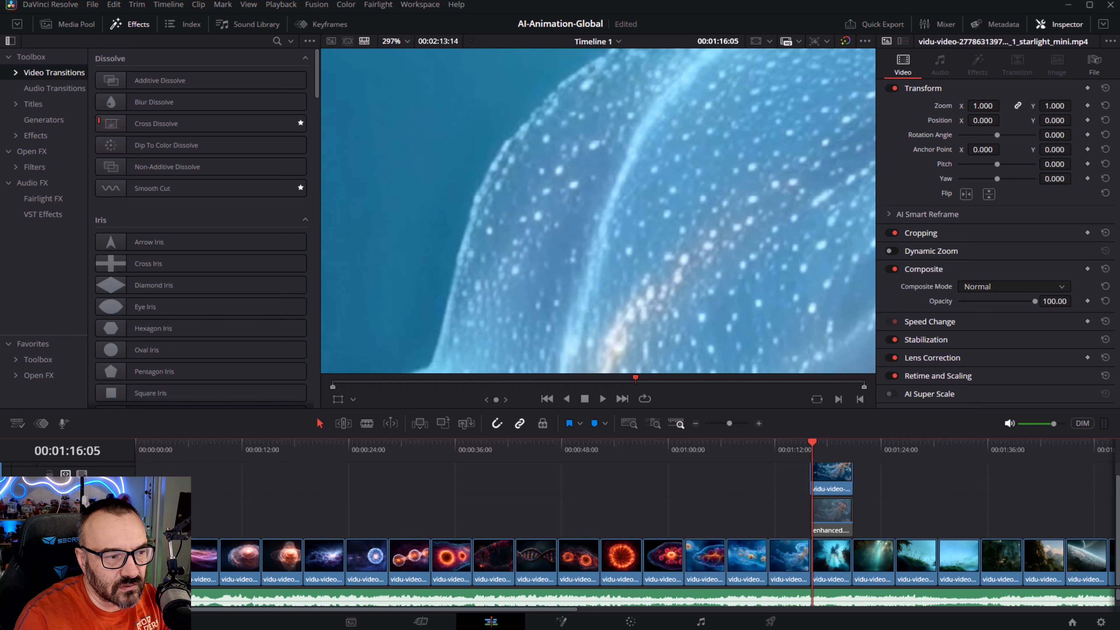
pyautogui.click(82, 473)
pyautogui.click(82, 473)
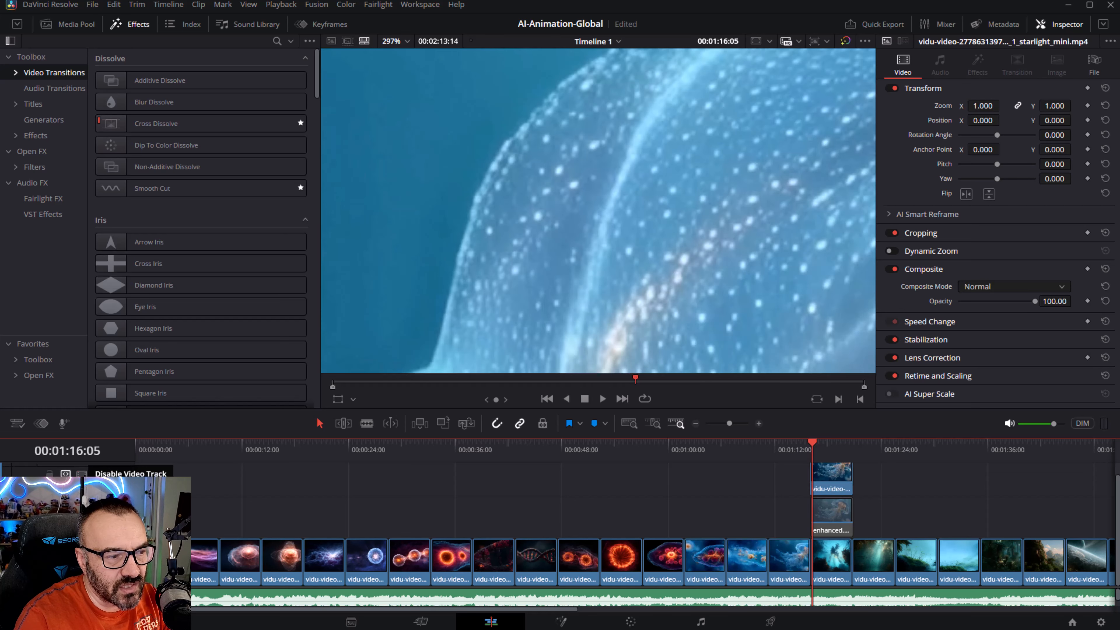
pyautogui.click(82, 473)
pyautogui.click(81, 474)
# - Zoom further into the bell's edge, pan across it, and keep toggling the Starlight Mini track against the original
pyautogui.scroll(2, 551, 260)
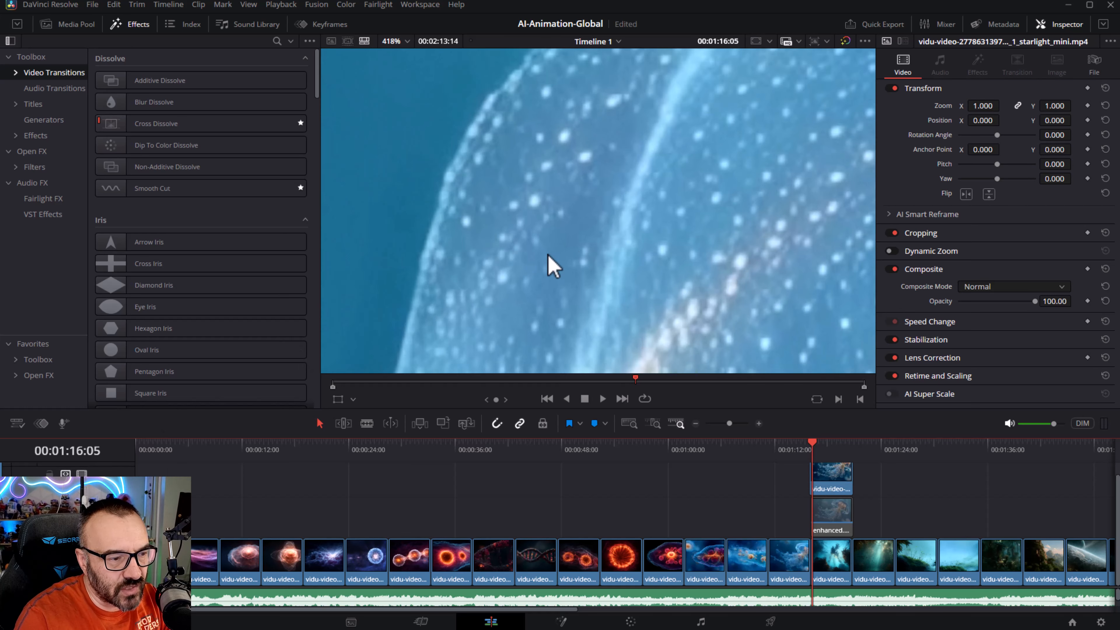
pyautogui.moveTo(591, 279); pyautogui.dragTo(590, 176)
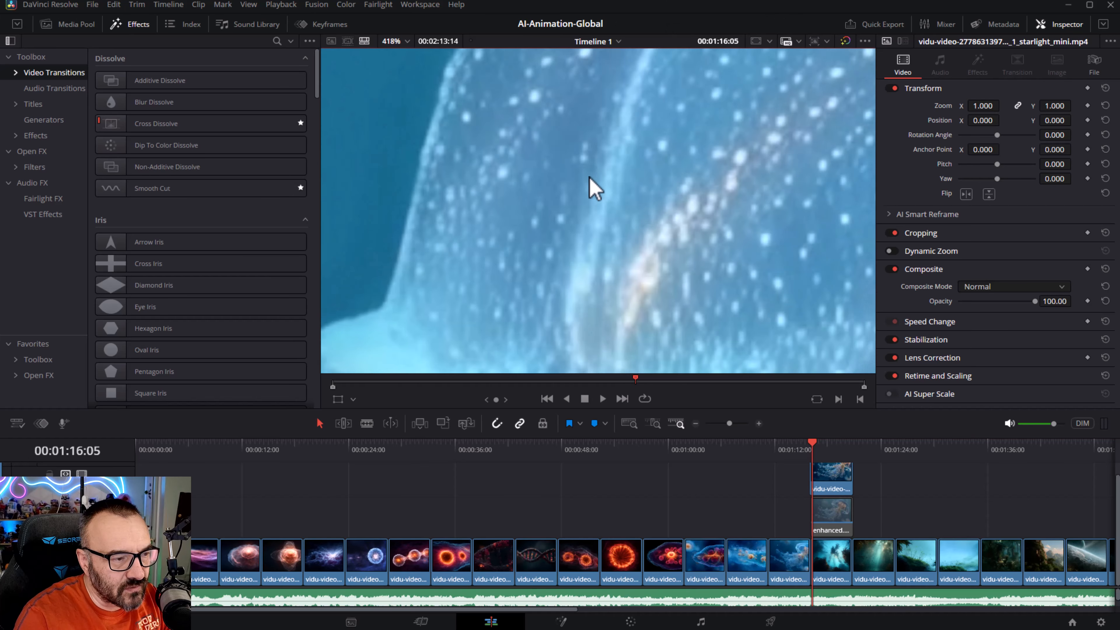
pyautogui.moveTo(518, 250); pyautogui.dragTo(630, 153)
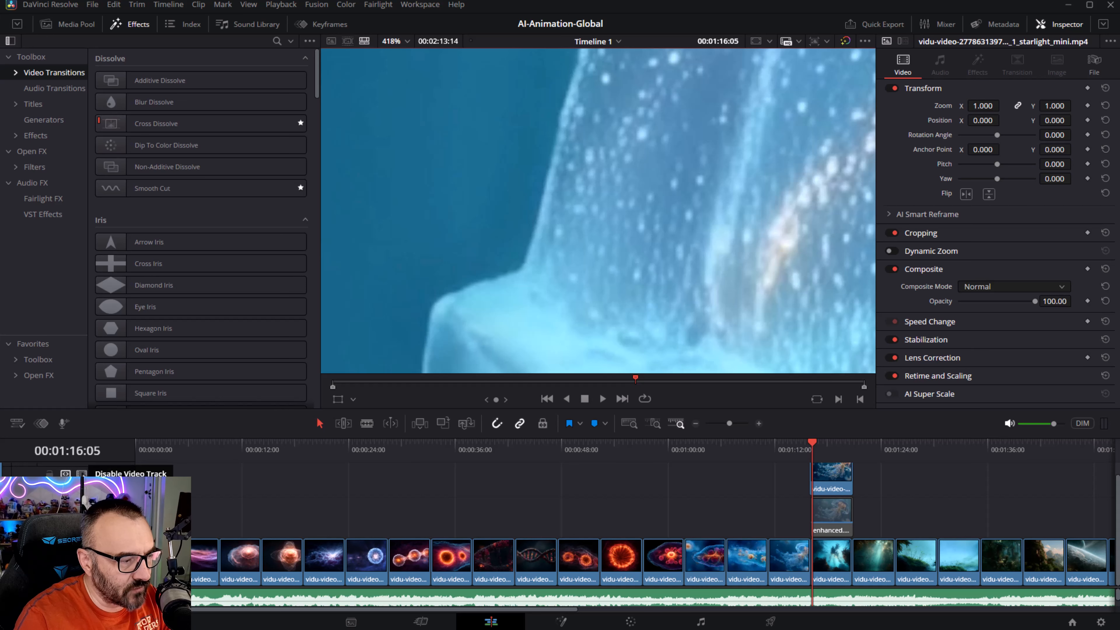
pyautogui.click(82, 474)
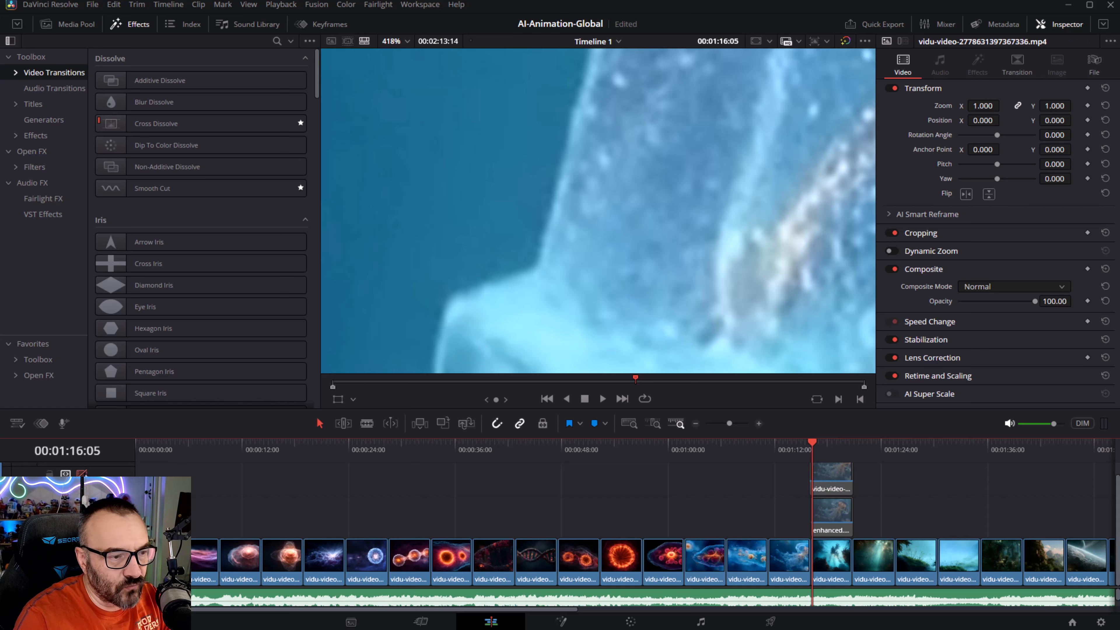
pyautogui.moveTo(768, 192); pyautogui.dragTo(479, 255)
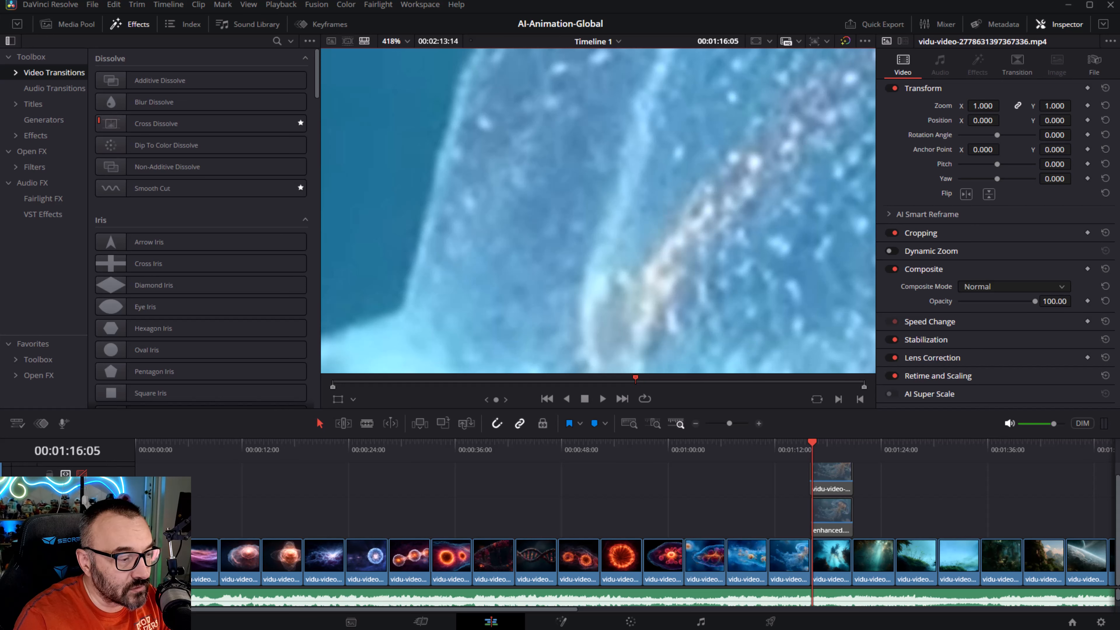
pyautogui.click(82, 474)
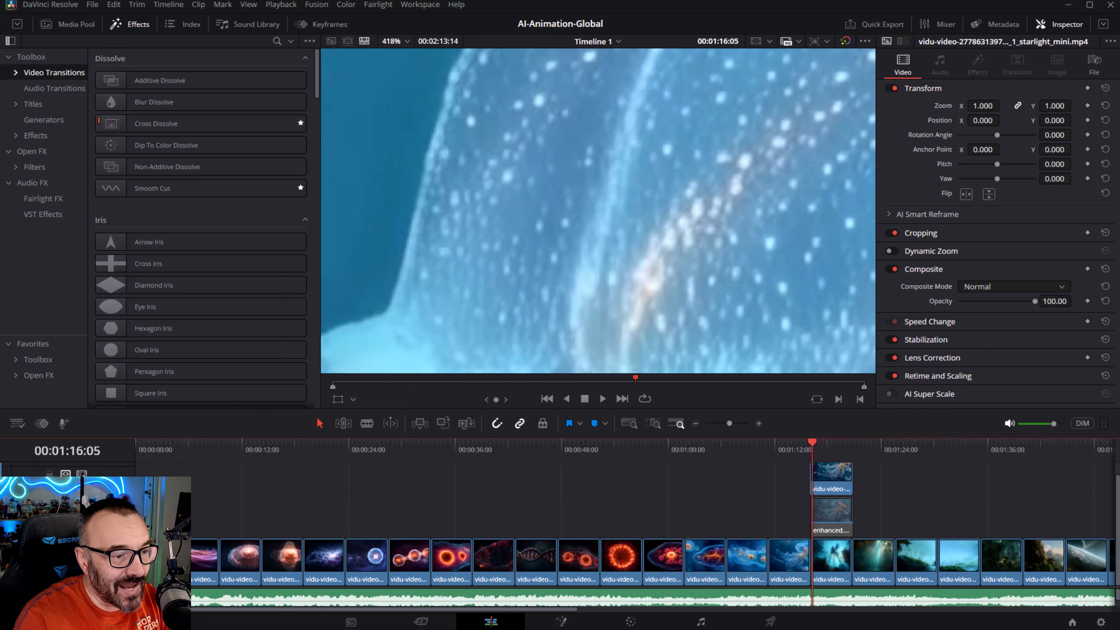
pyautogui.click(83, 474)
pyautogui.click(83, 474)
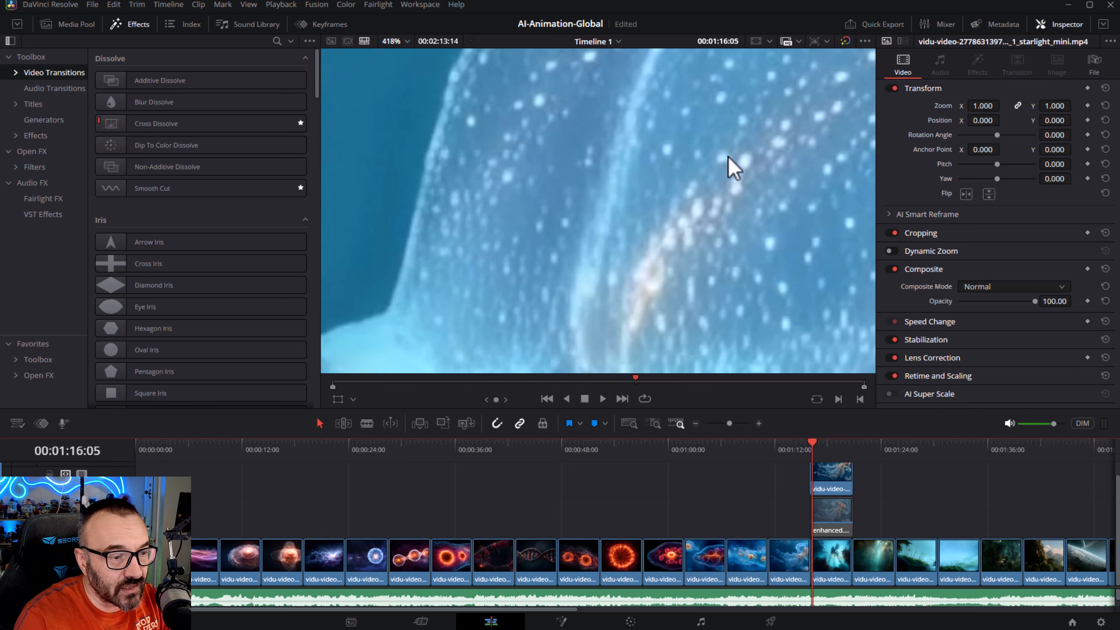
# - Zoom out and pan to inspect the thin tentacles beneath the bell up close
pyautogui.scroll(-4, 729, 177)
pyautogui.scroll(-2, 728, 179)
pyautogui.moveTo(755, 204); pyautogui.dragTo(342, 131)
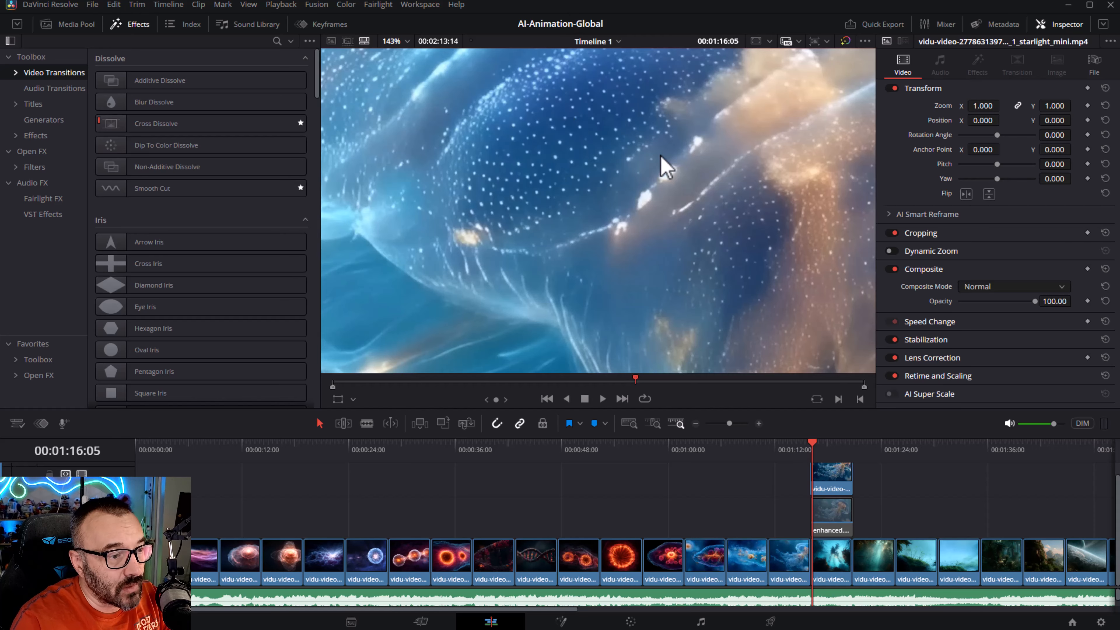
pyautogui.moveTo(660, 154); pyautogui.dragTo(788, 306)
pyautogui.scroll(-5, 787, 305)
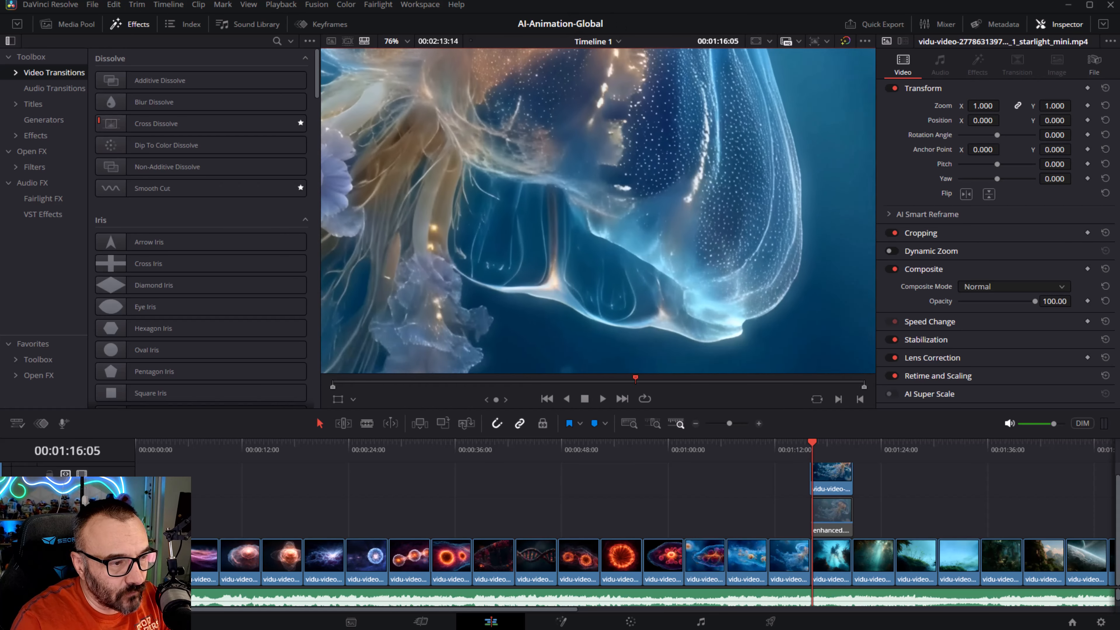
pyautogui.moveTo(591, 106); pyautogui.dragTo(756, 276)
pyautogui.scroll(-5, 751, 269)
pyautogui.moveTo(728, 234); pyautogui.dragTo(660, 139)
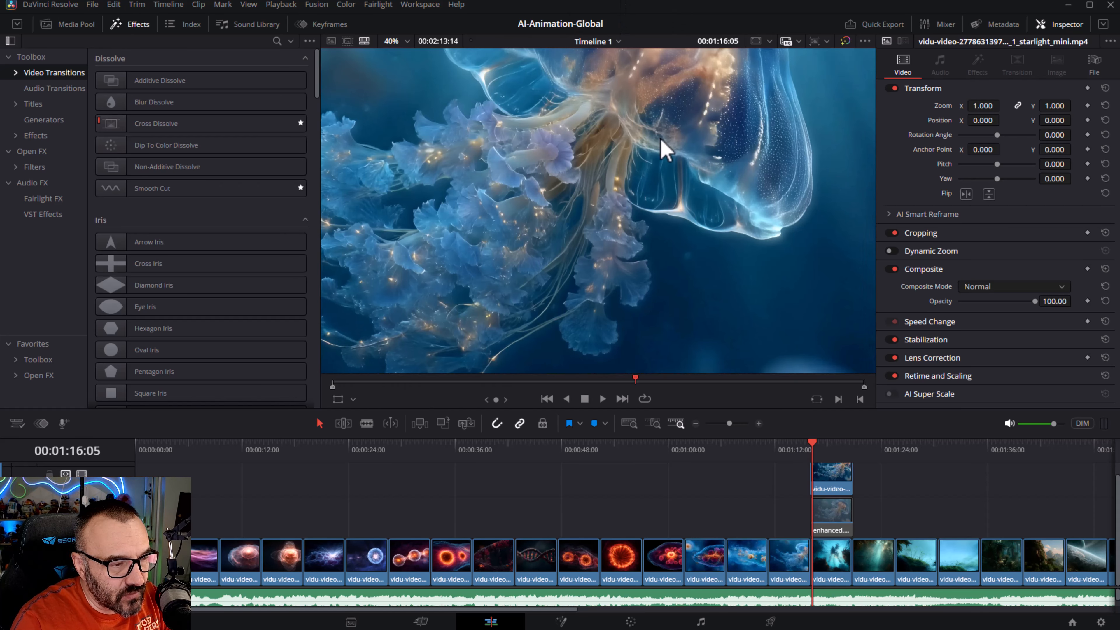
pyautogui.scroll(5, 677, 96)
pyautogui.scroll(8, 541, 194)
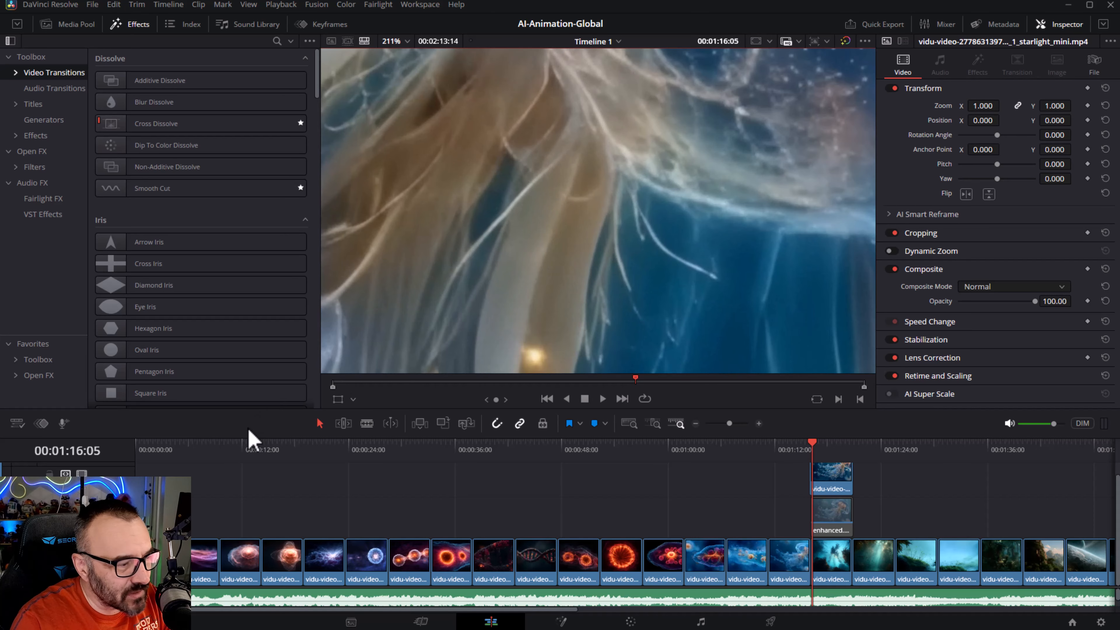
pyautogui.scroll(3, 552, 169)
pyautogui.moveTo(555, 167); pyautogui.dragTo(502, 63)
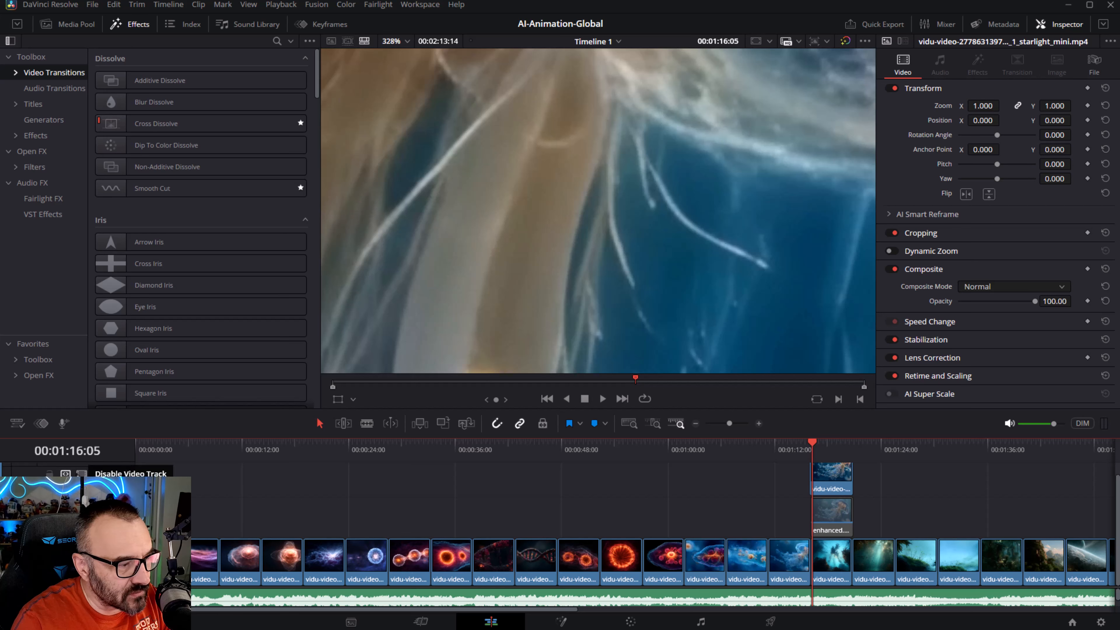
# - Toggle the Starlight Mini track repeatedly while zoomed on the tentacles to compare their detail with the original
pyautogui.click(82, 472)
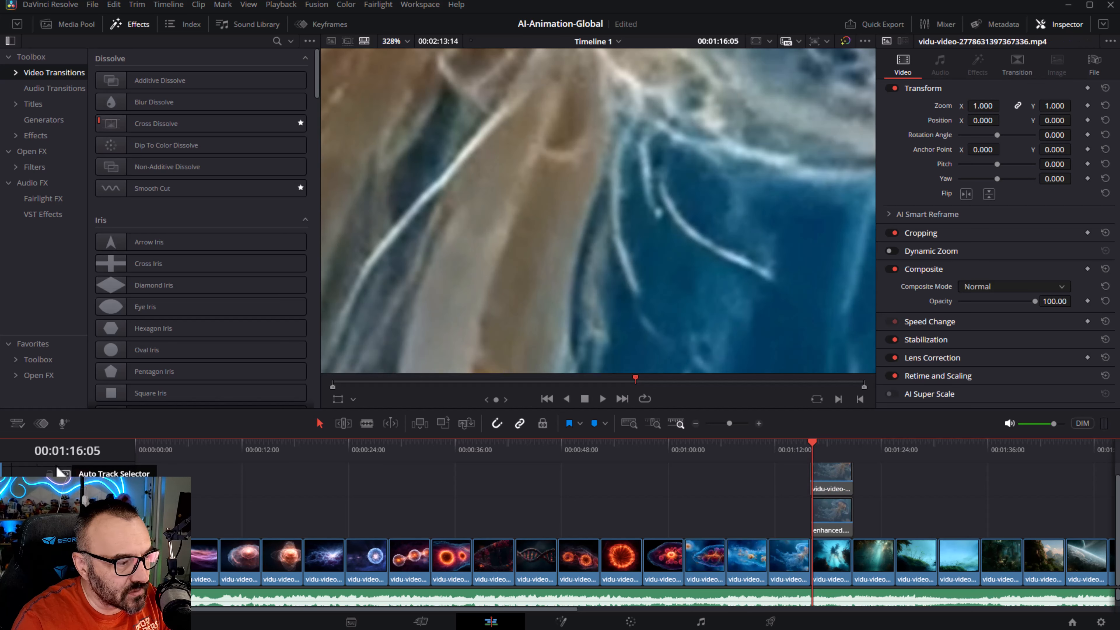
pyautogui.click(82, 472)
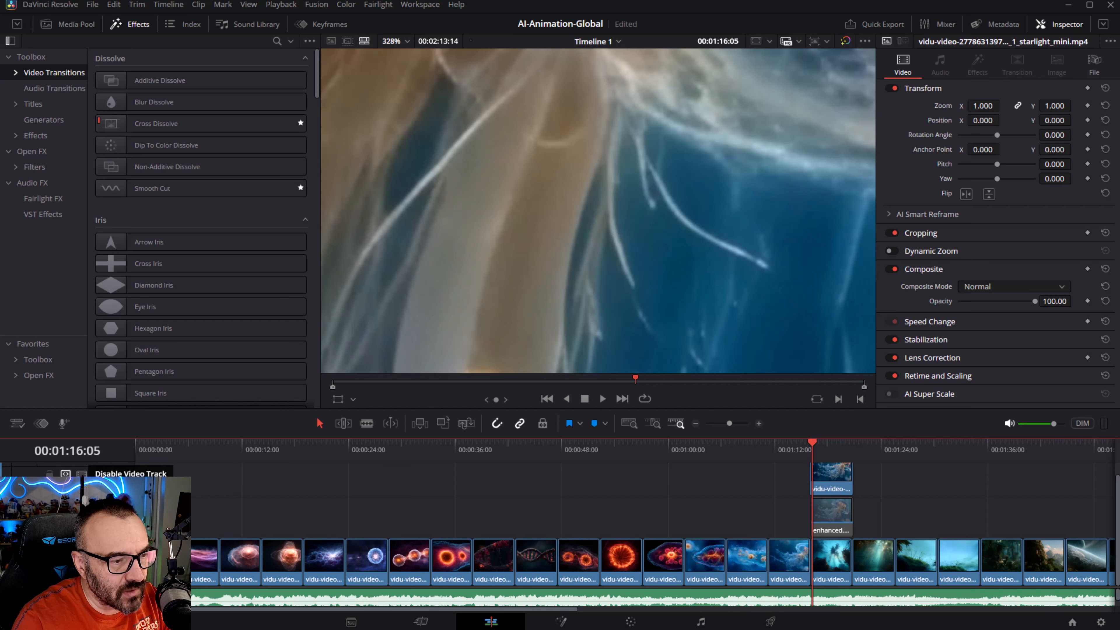
pyautogui.click(82, 471)
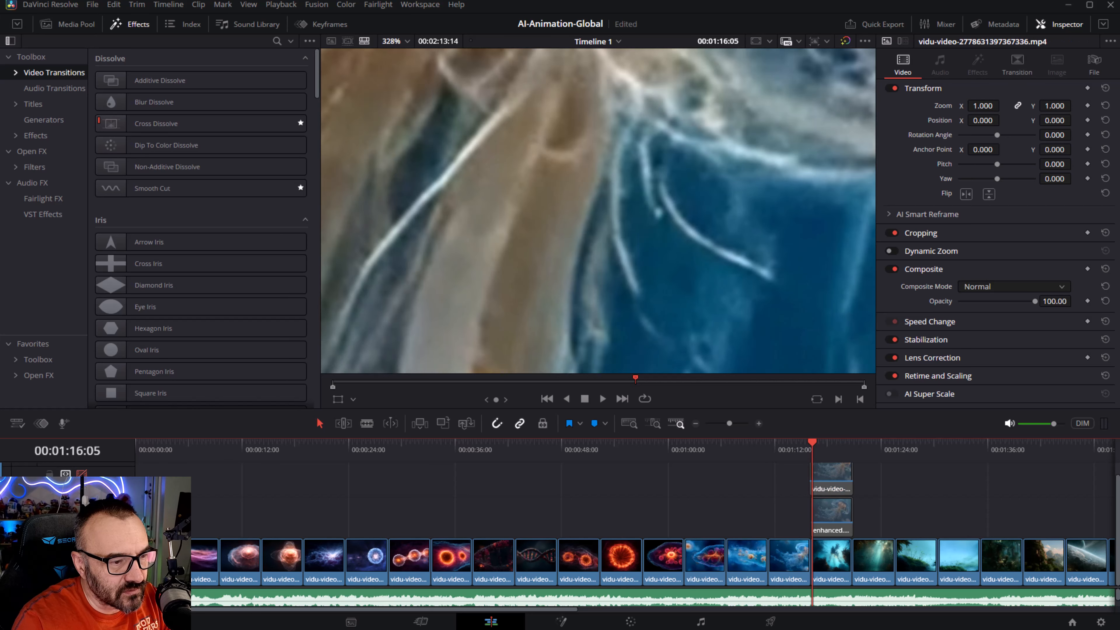
pyautogui.scroll(1, 681, 110)
pyautogui.scroll(3, 610, 150)
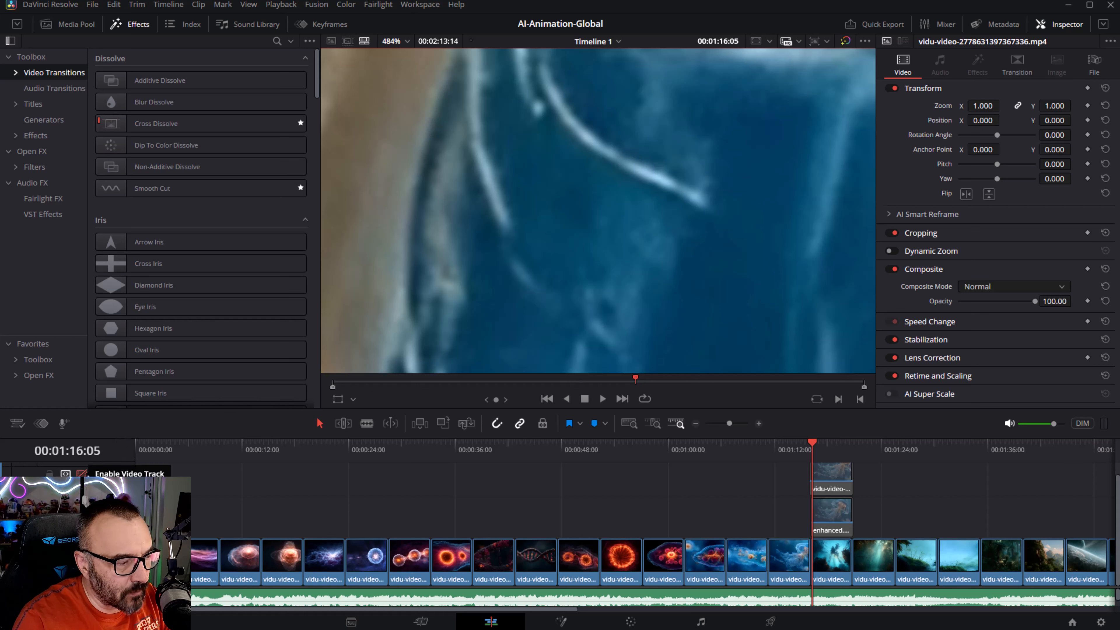
pyautogui.click(81, 474)
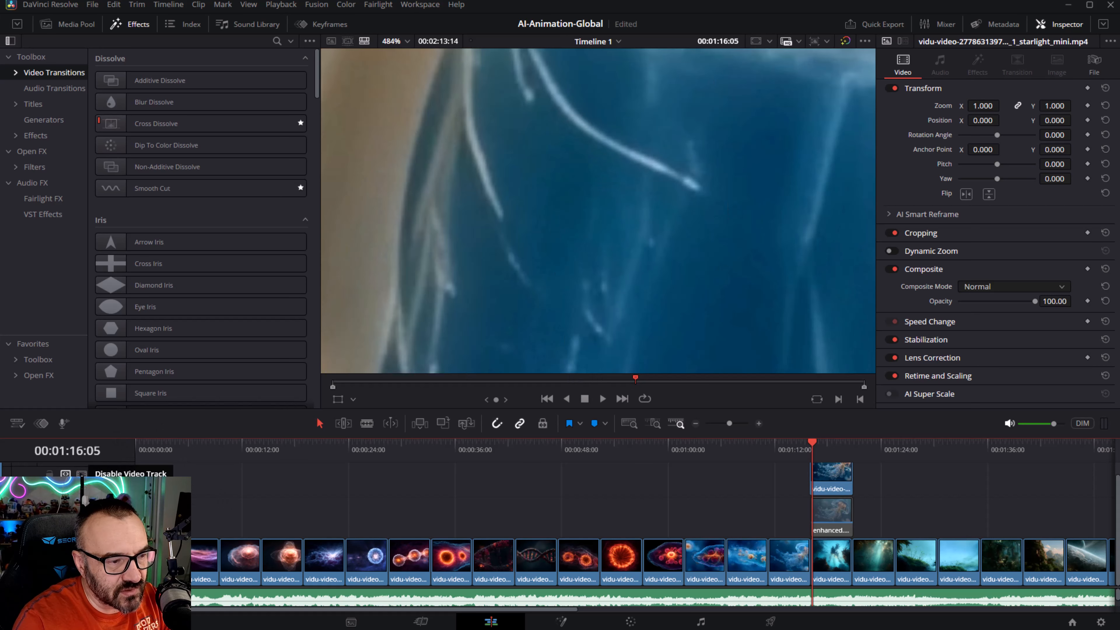
pyautogui.click(81, 473)
pyautogui.click(82, 473)
# - Zoom out to the whole jellyfish, then zoom into the frilly oral arms to inspect their detail
pyautogui.scroll(-5, 613, 161)
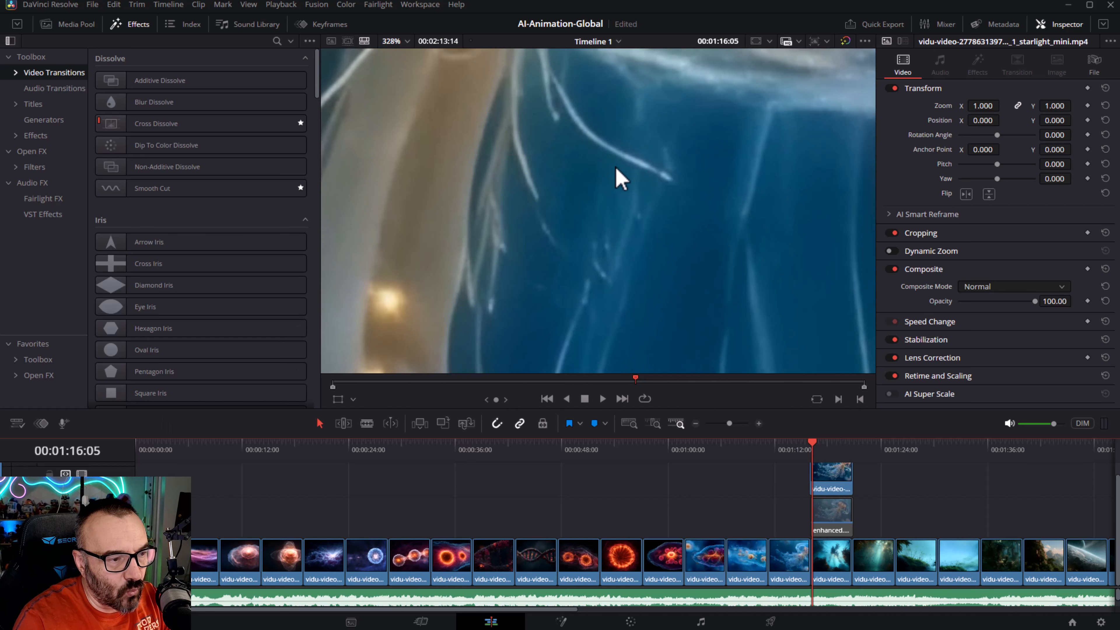
pyautogui.scroll(-6, 647, 235)
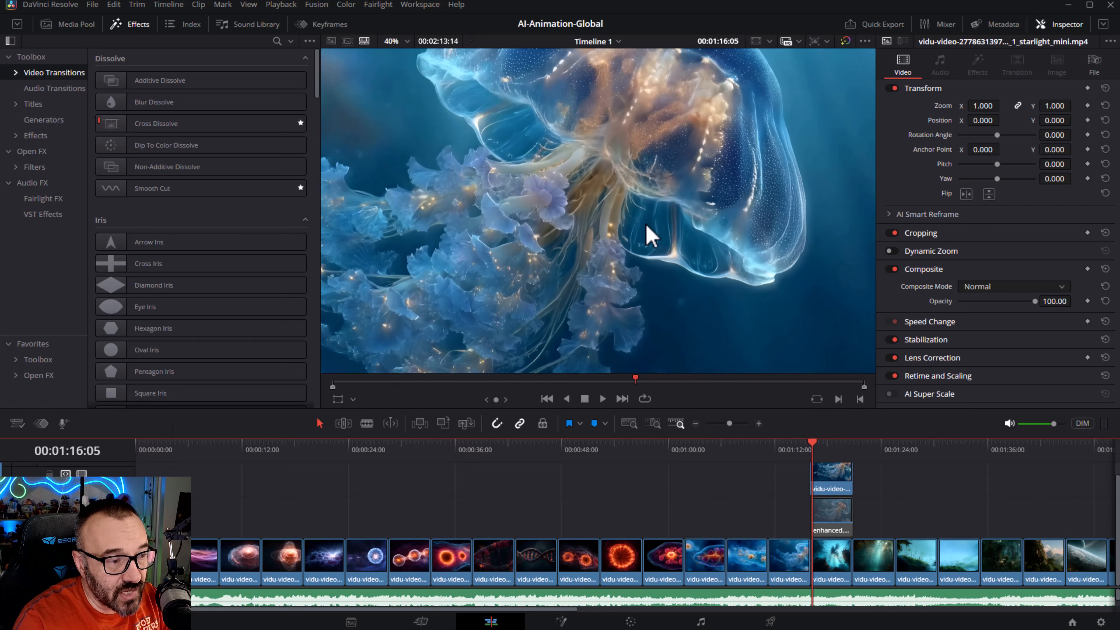
pyautogui.scroll(2, 600, 220)
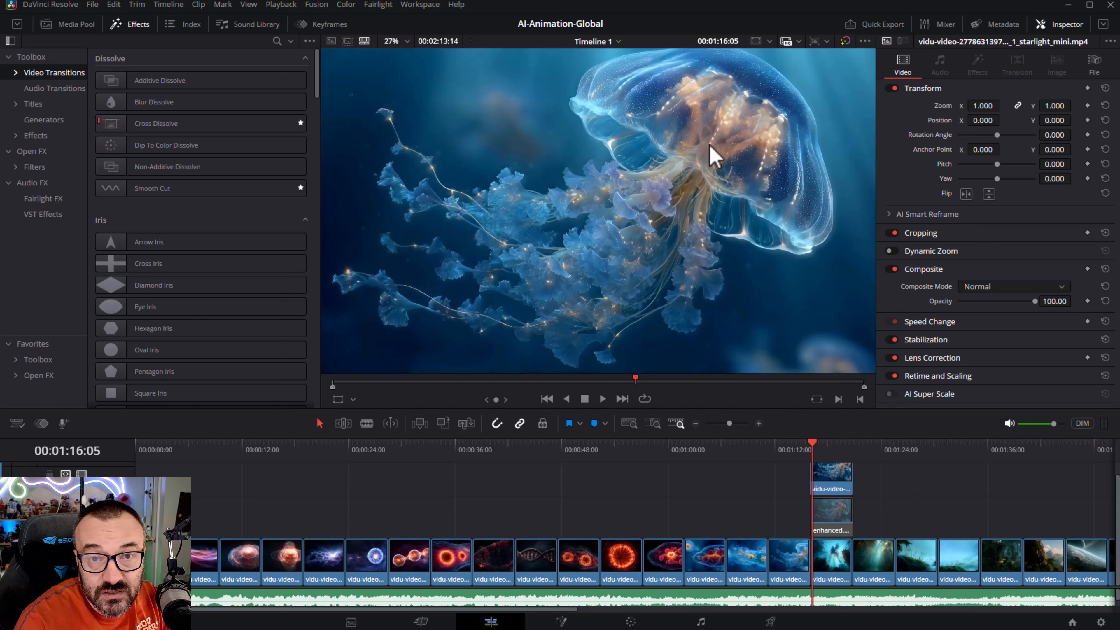
pyautogui.scroll(4, 668, 195)
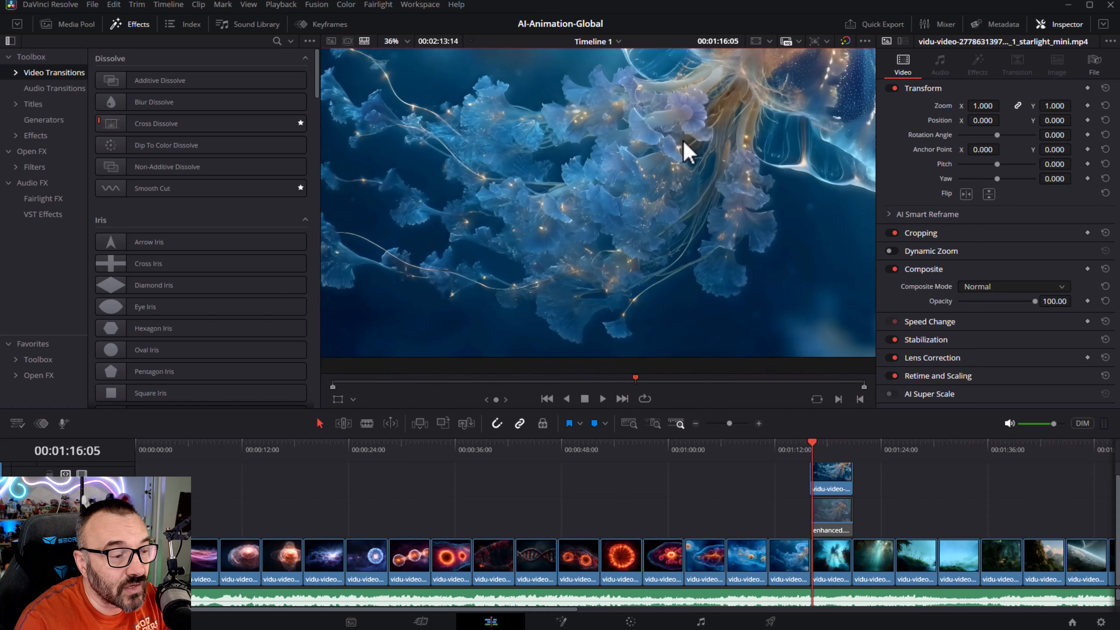
pyautogui.moveTo(670, 159); pyautogui.dragTo(650, 283)
pyautogui.scroll(2, 623, 294)
pyautogui.scroll(3, 658, 289)
pyautogui.scroll(6, 663, 126)
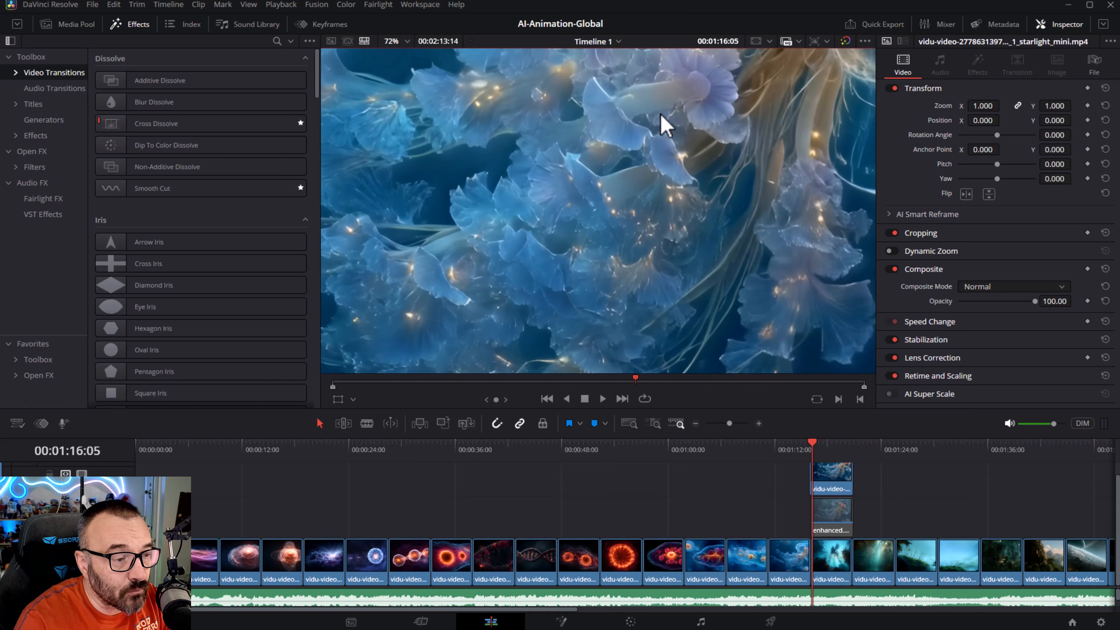
# - Zoom back out from the oral arms to view the whole jellyfish frame in the viewer
pyautogui.scroll(-8, 635, 220)
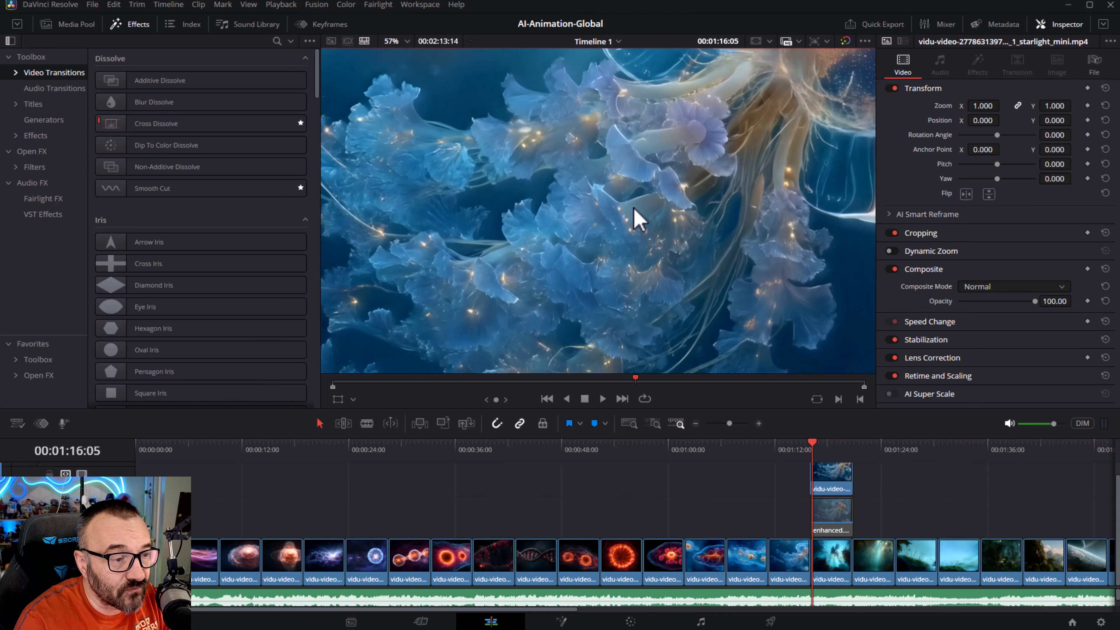
pyautogui.scroll(-5, 633, 209)
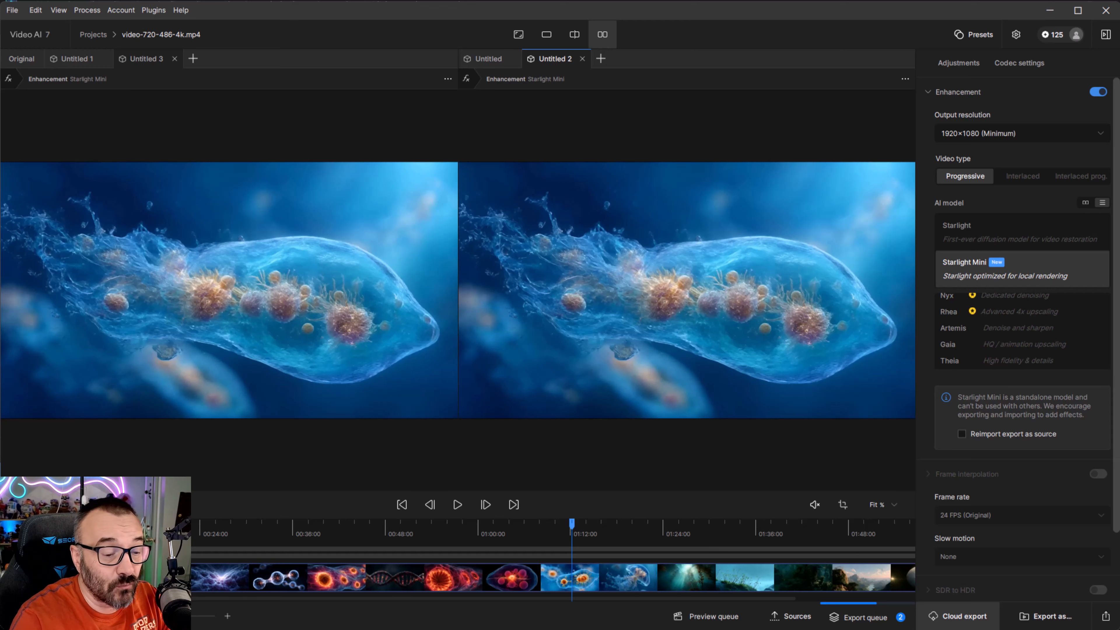
# - Switch to Topaz Video AI, open the export queue to review the exported Starlight Mini clips, then close it
pyautogui.click(894, 618)
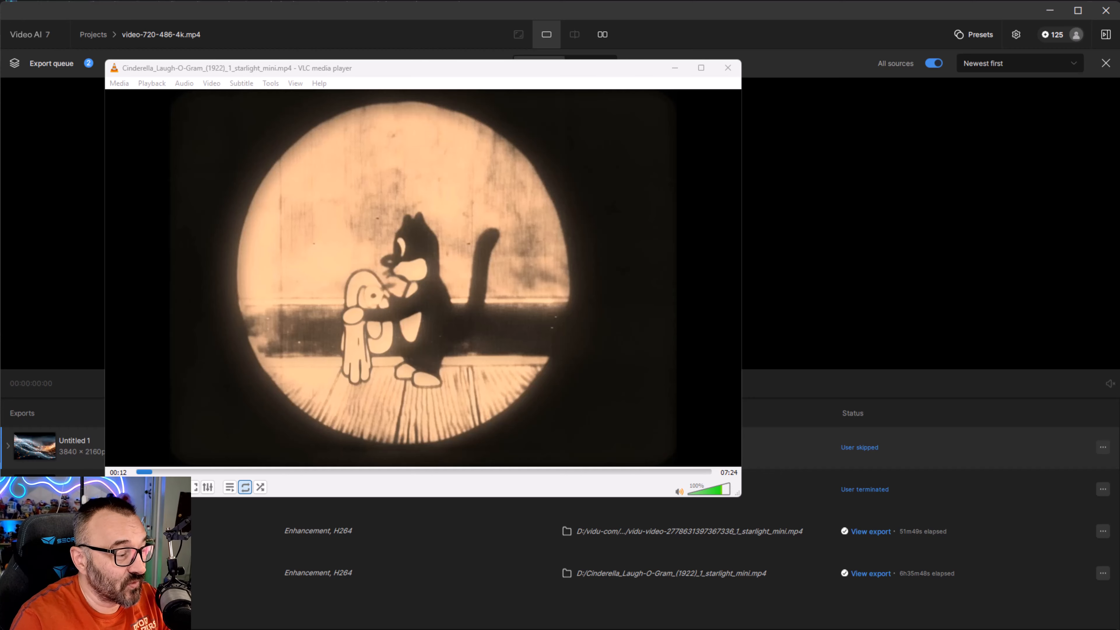
pyautogui.click(118, 487)
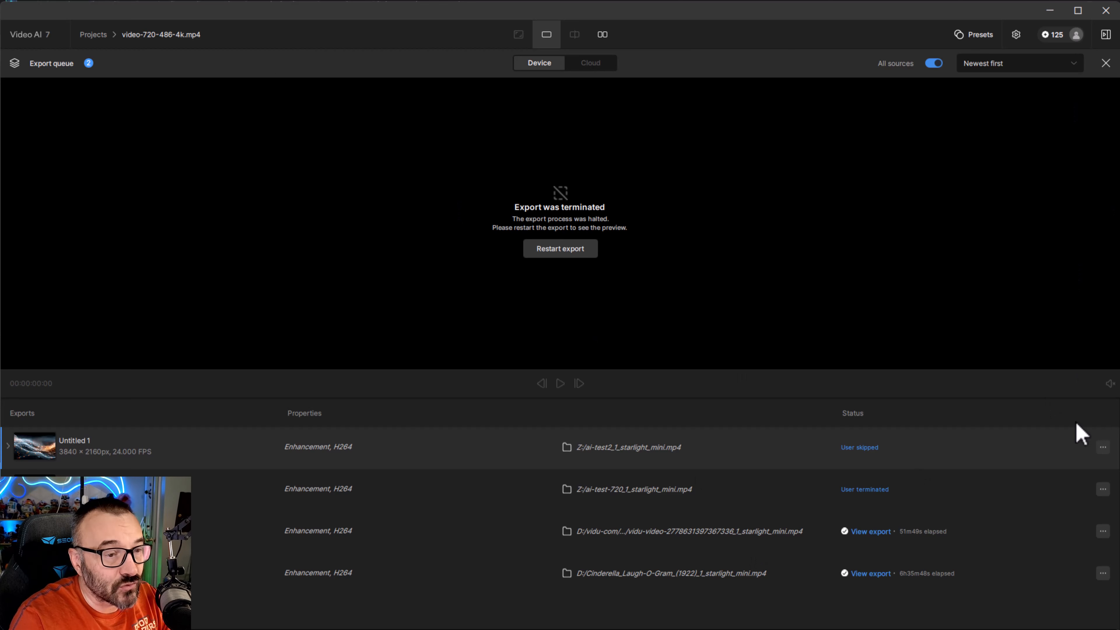
pyautogui.click(1106, 63)
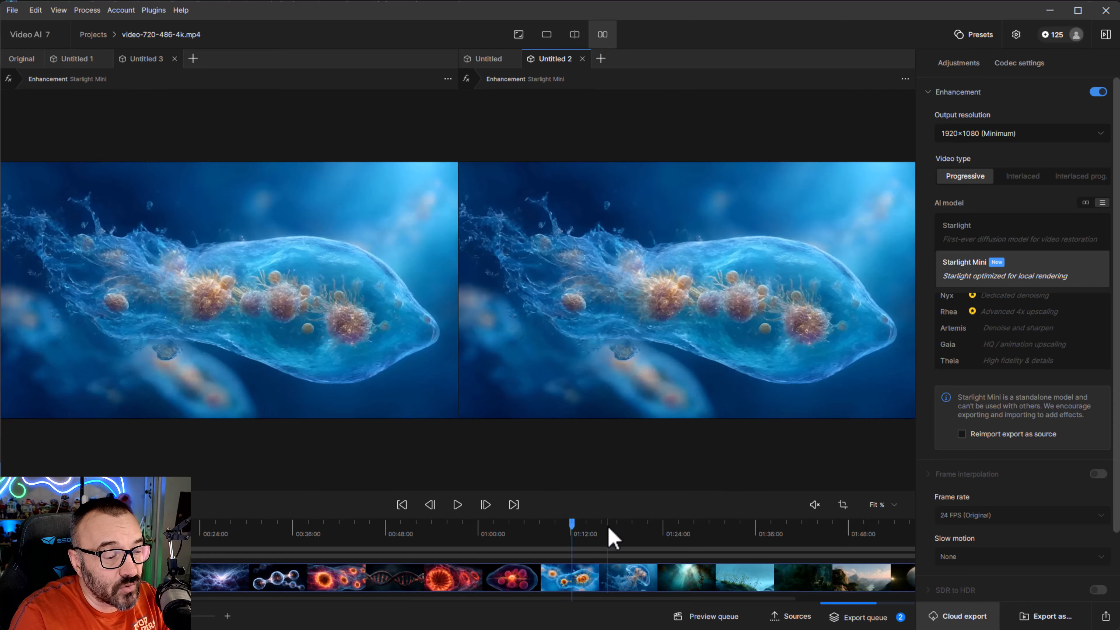
# - Scrub the side-by-side preview timeline forward to the underwater kelp forest clip
pyautogui.click(520, 538)
pyautogui.moveTo(452, 535); pyautogui.dragTo(631, 555)
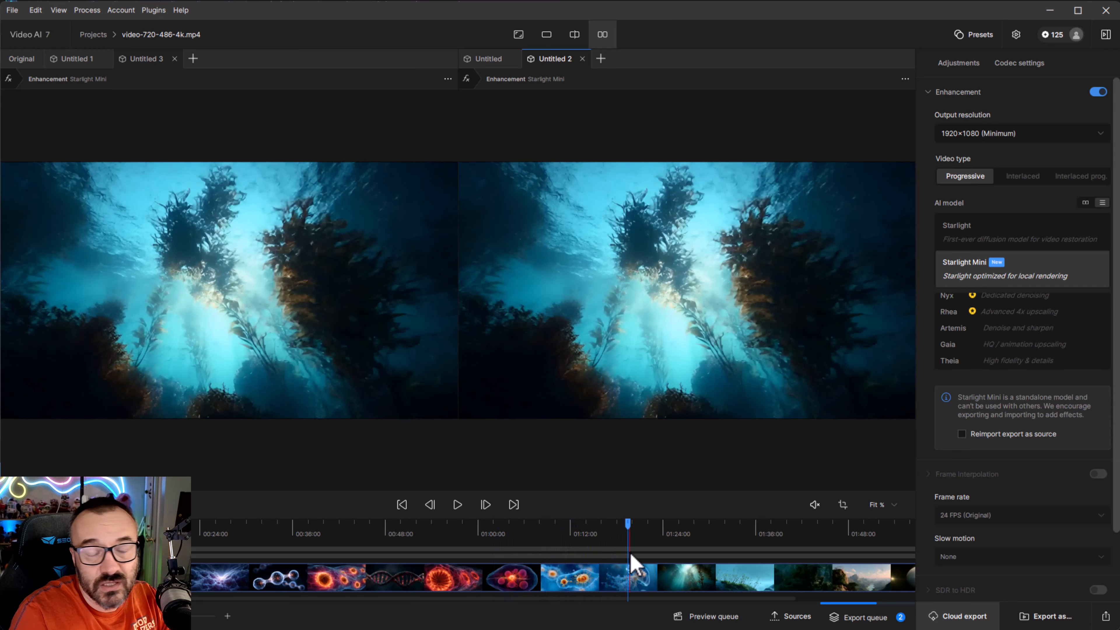